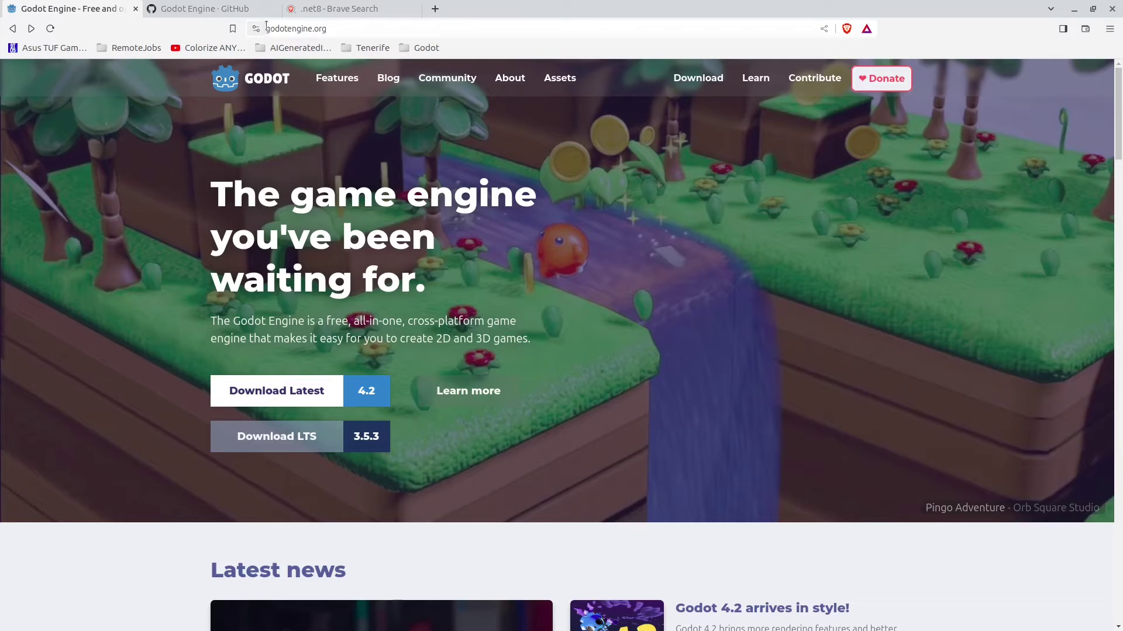
Step: Start downloading the Godot 4.2 .NET build for Linux from the Linux download page
click(303, 393)
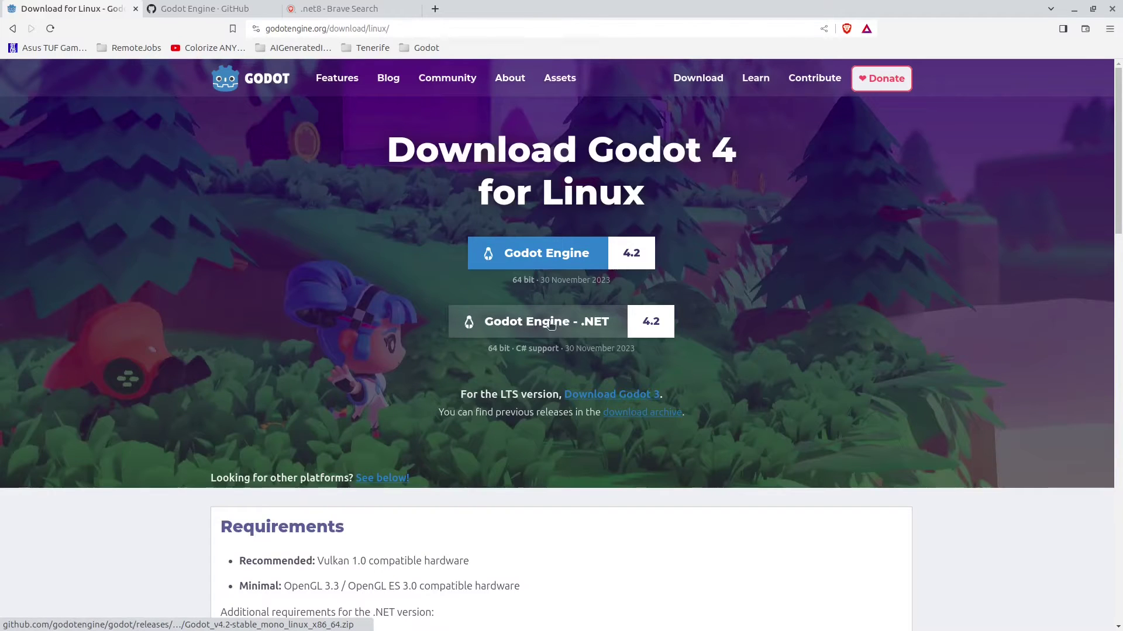
click(573, 324)
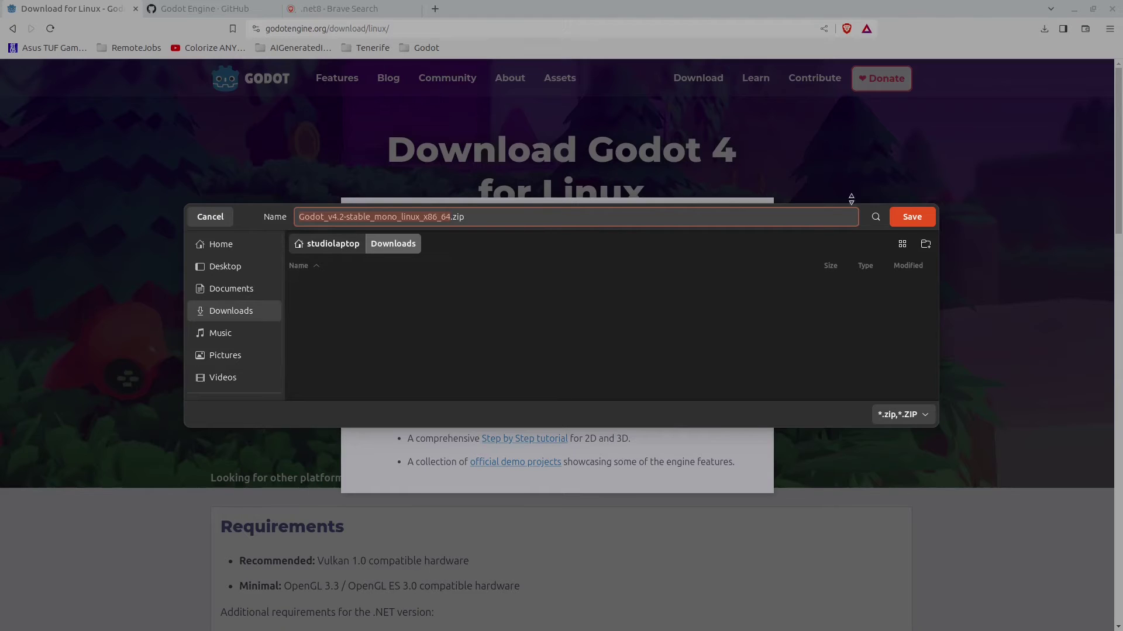
Step: Save the Godot zip to Downloads, then open the Download .NET 8.0 page from the .net8 results
click(922, 221)
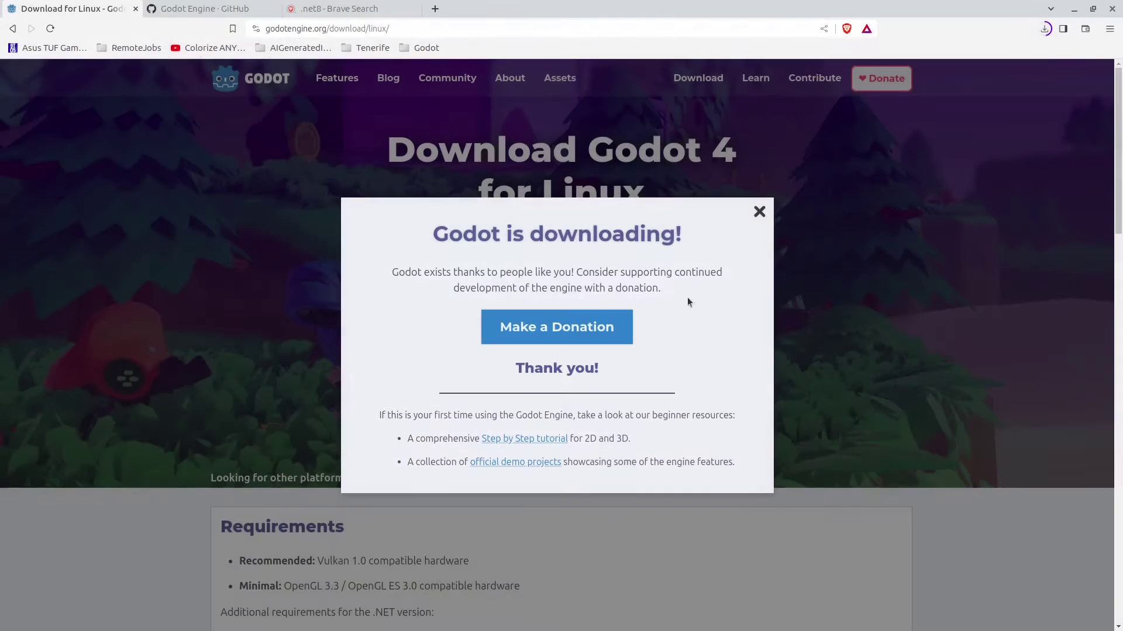
click(347, 11)
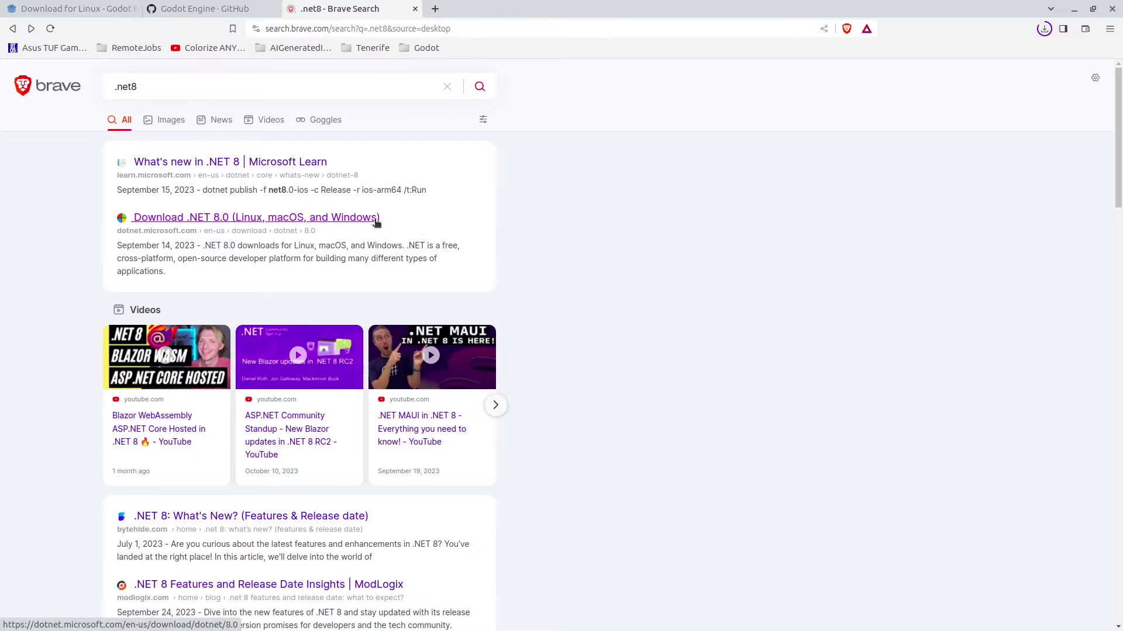
click(117, 91)
key(Escape)
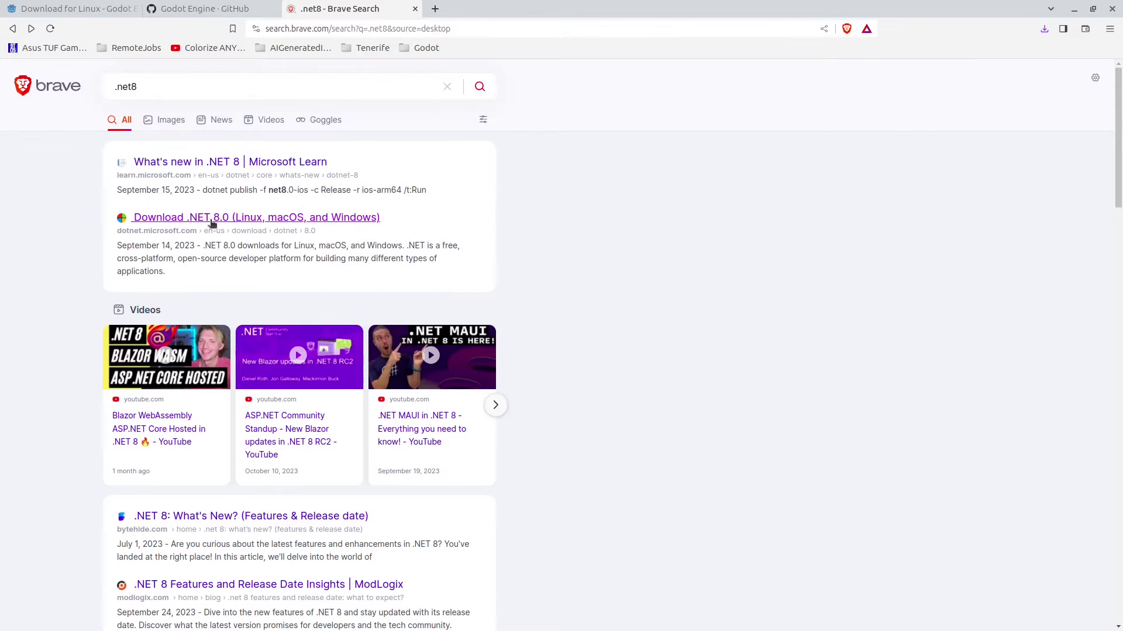
click(199, 218)
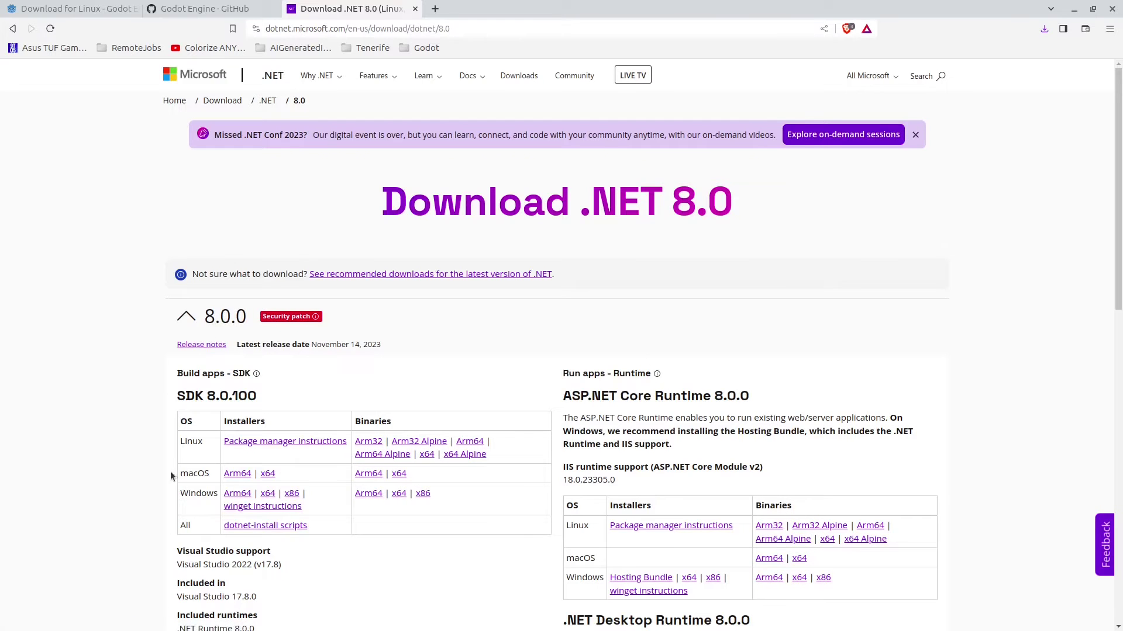
Step: Go to the Ubuntu package-manager instructions and select the two-line dotnet-sdk-8.0 install command
click(257, 444)
scroll(386, 398, down, 6)
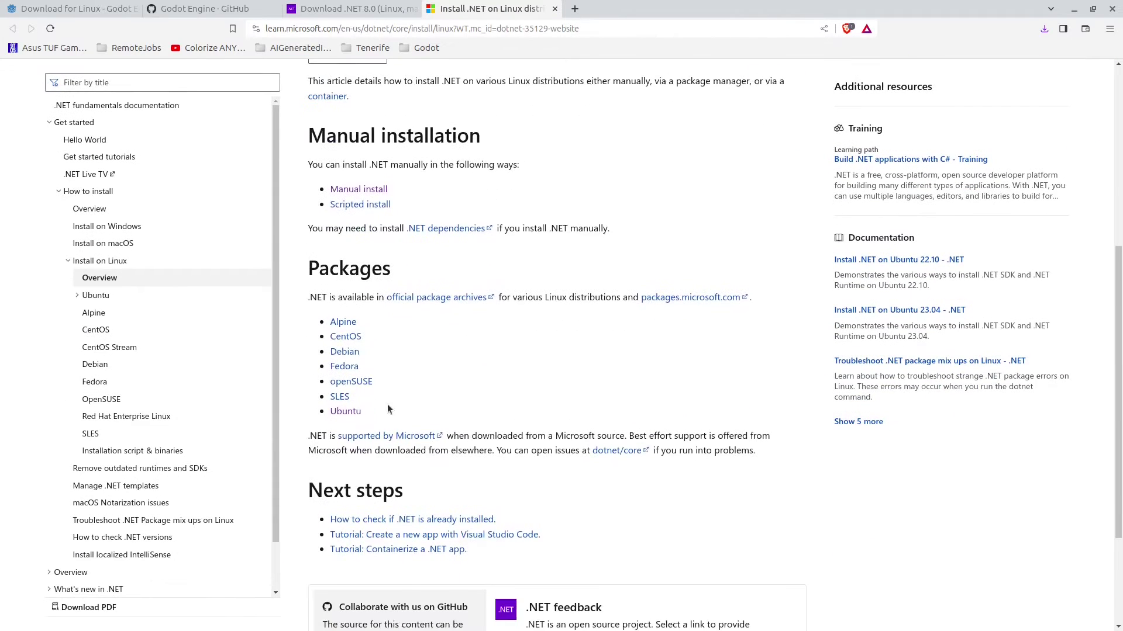
click(344, 413)
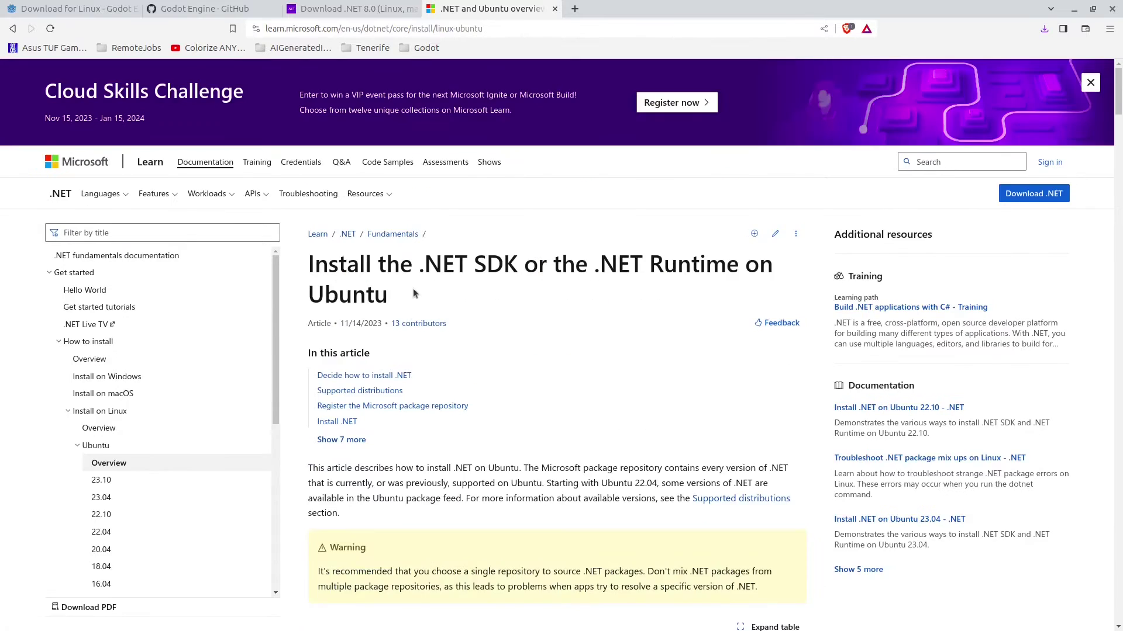
scroll(412, 288, down, 12)
scroll(402, 318, down, 5)
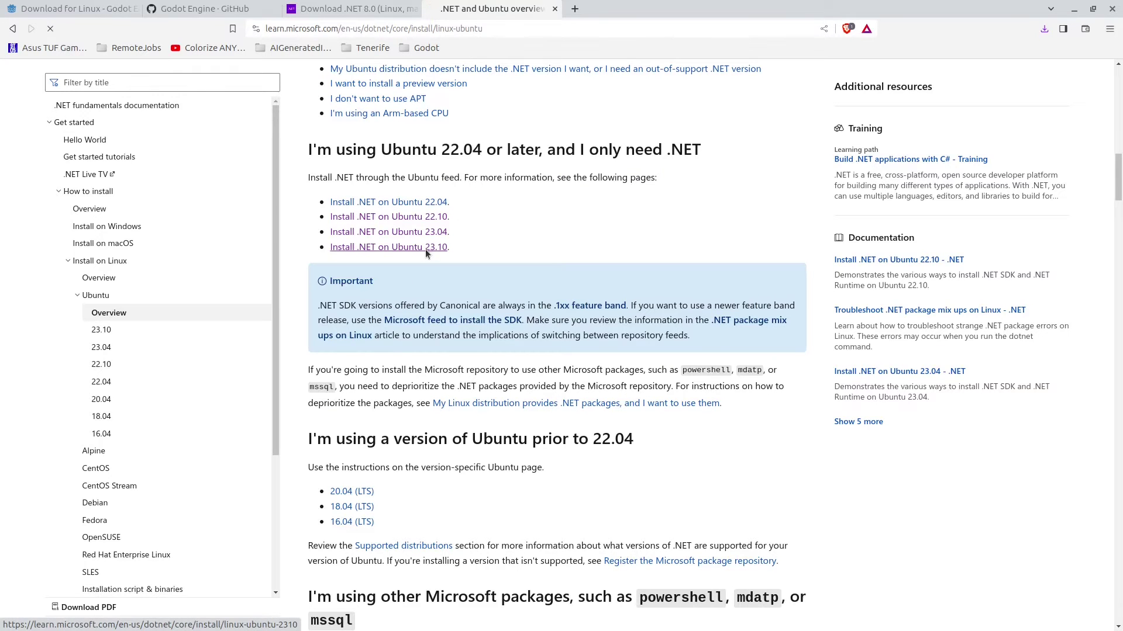
scroll(493, 362, down, 5)
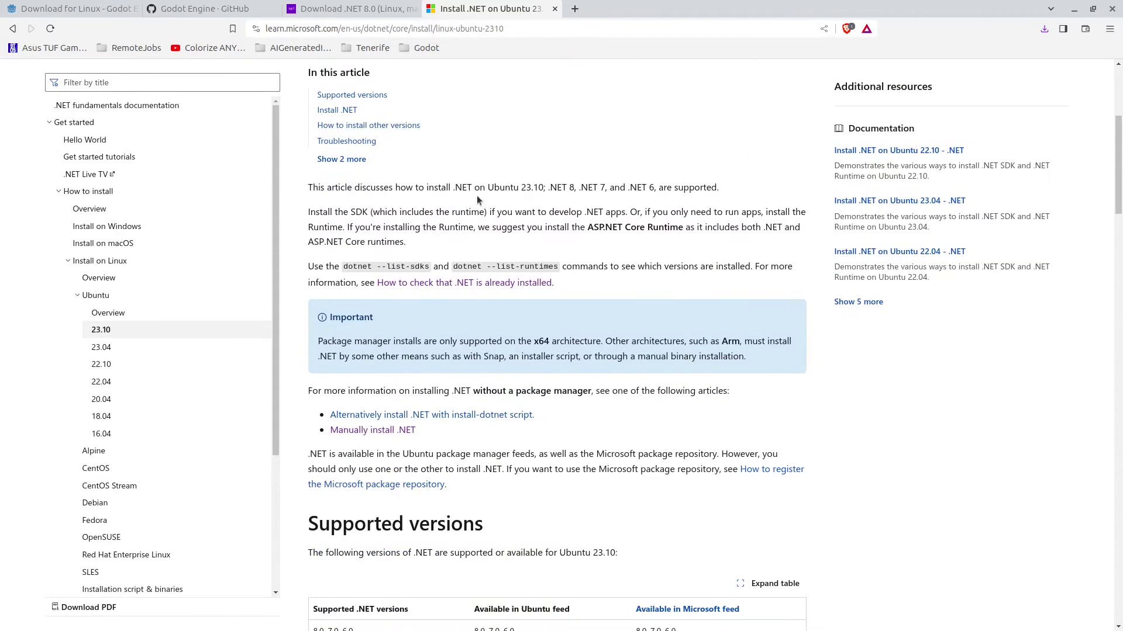
scroll(468, 216, down, 15)
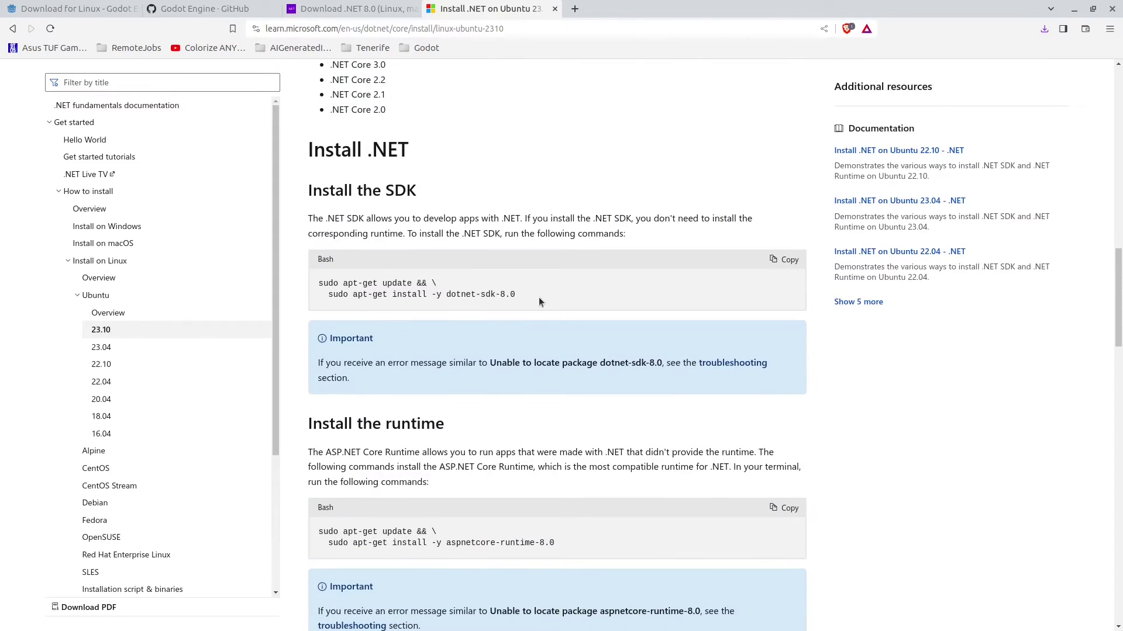
drag(539, 297, 316, 285)
Step: Copy the dotnet-sdk-8.0 command and run it in a new terminal with the sudo password, then minimize it
click(784, 260)
key(ctrl+alt+t)
right_click(260, 75)
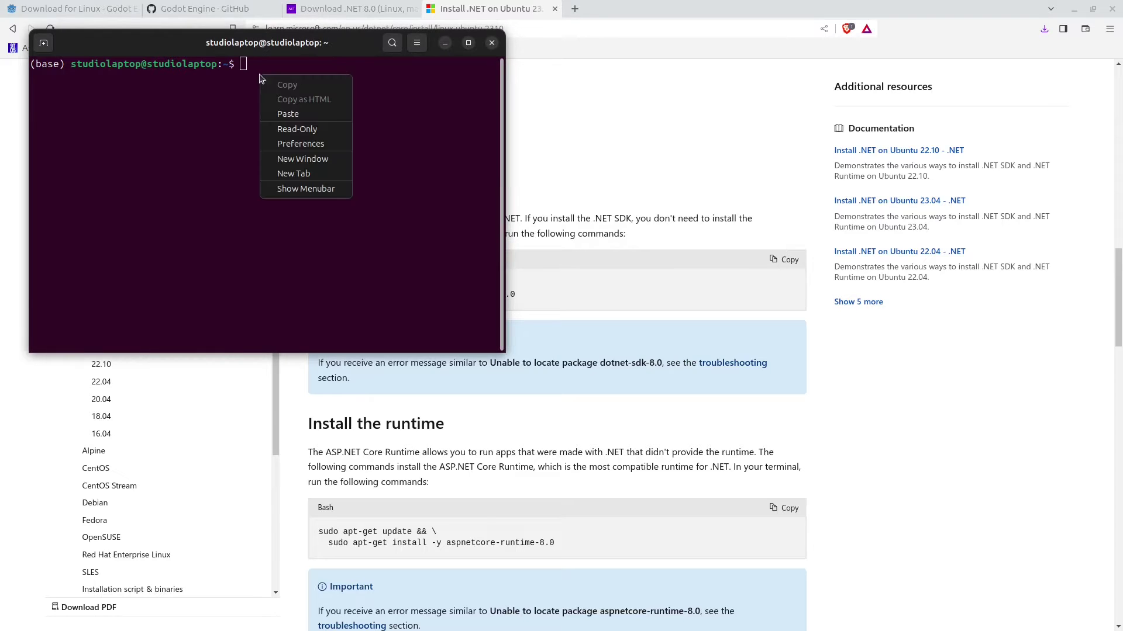
click(288, 113)
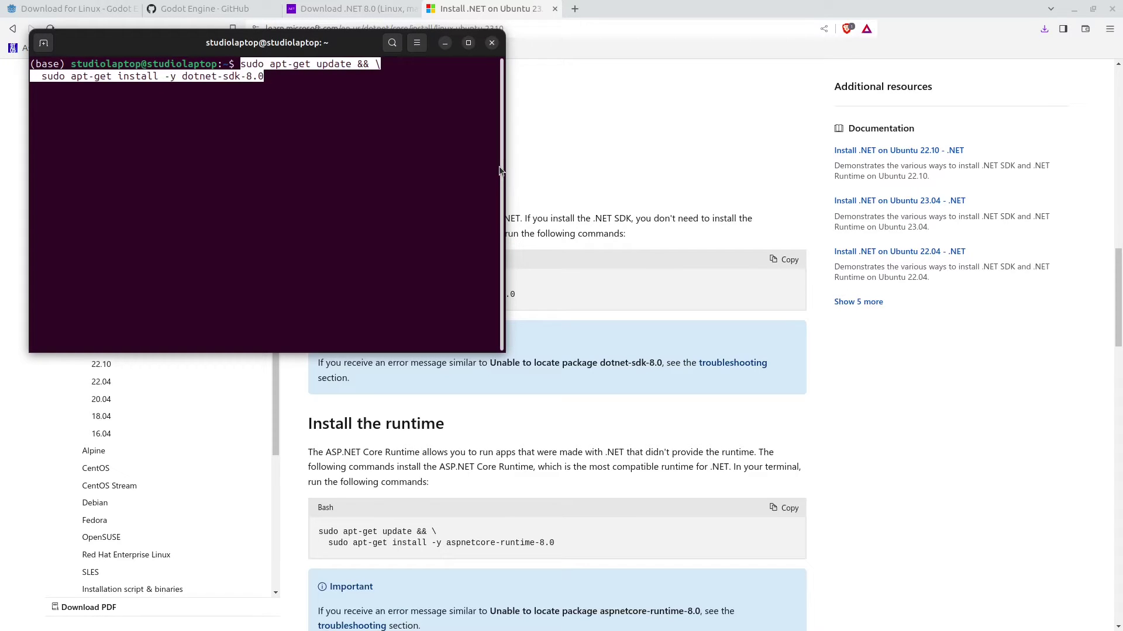
key(Return)
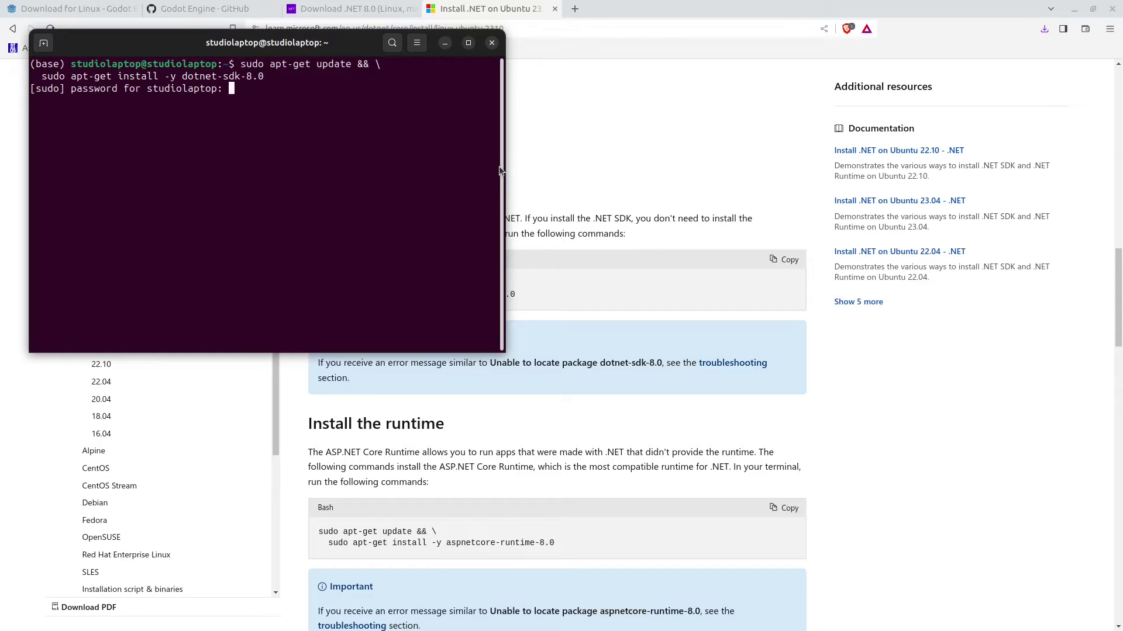
key(Return)
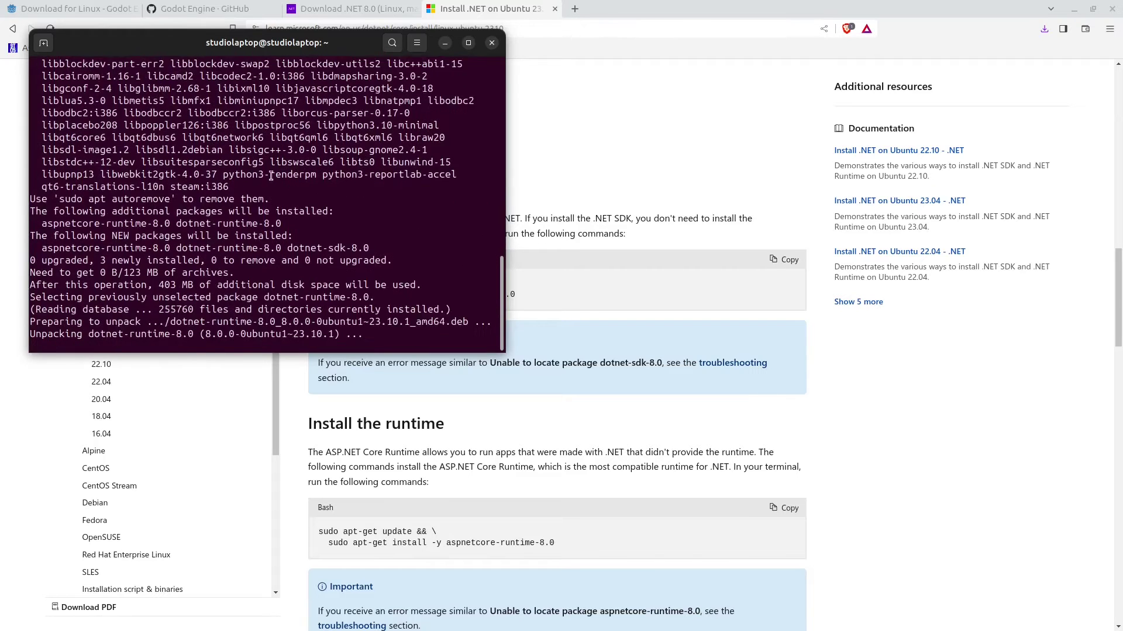
click(444, 43)
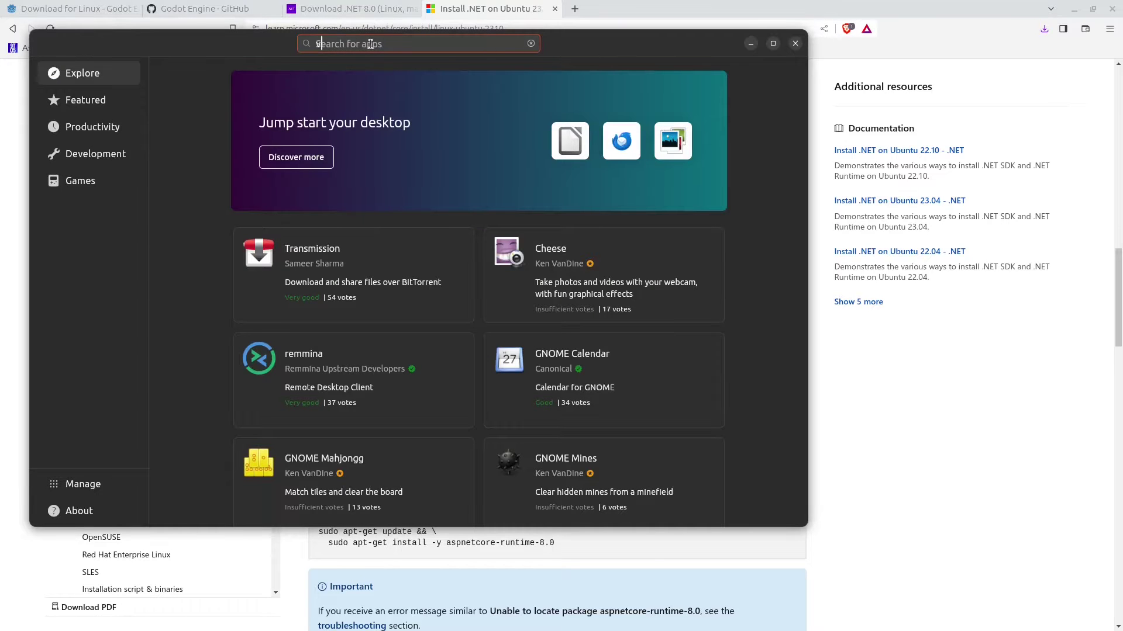
Step: Search App Center for 'vscode' and install the code snap, authorizing with the account password
text(vscode)
key(Return)
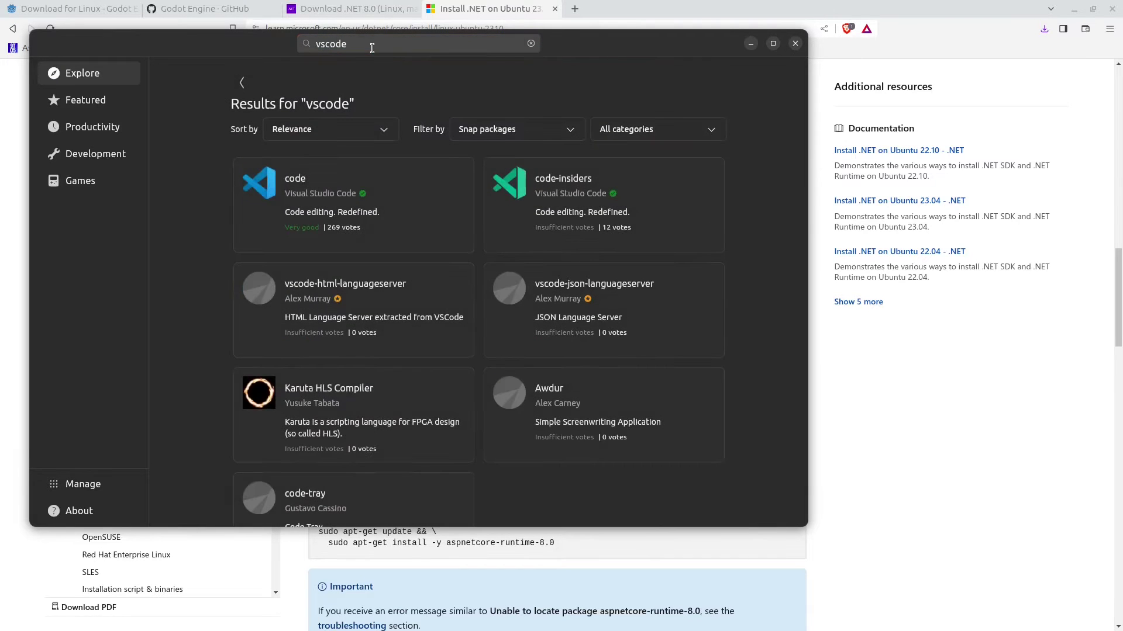
click(316, 194)
click(459, 198)
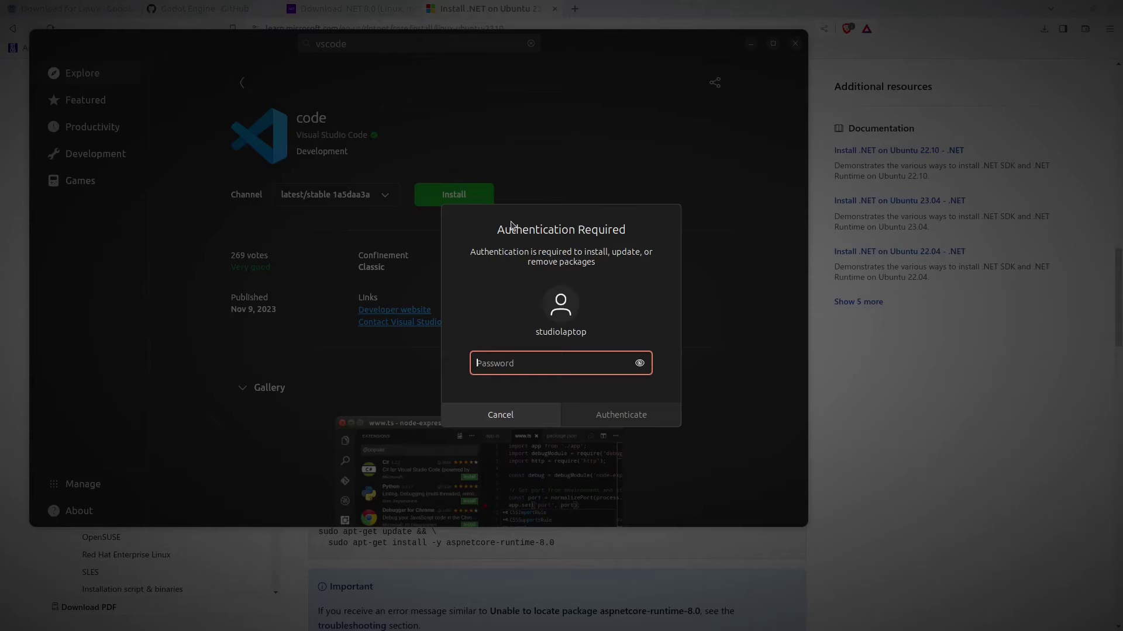
text(********)
key(Return)
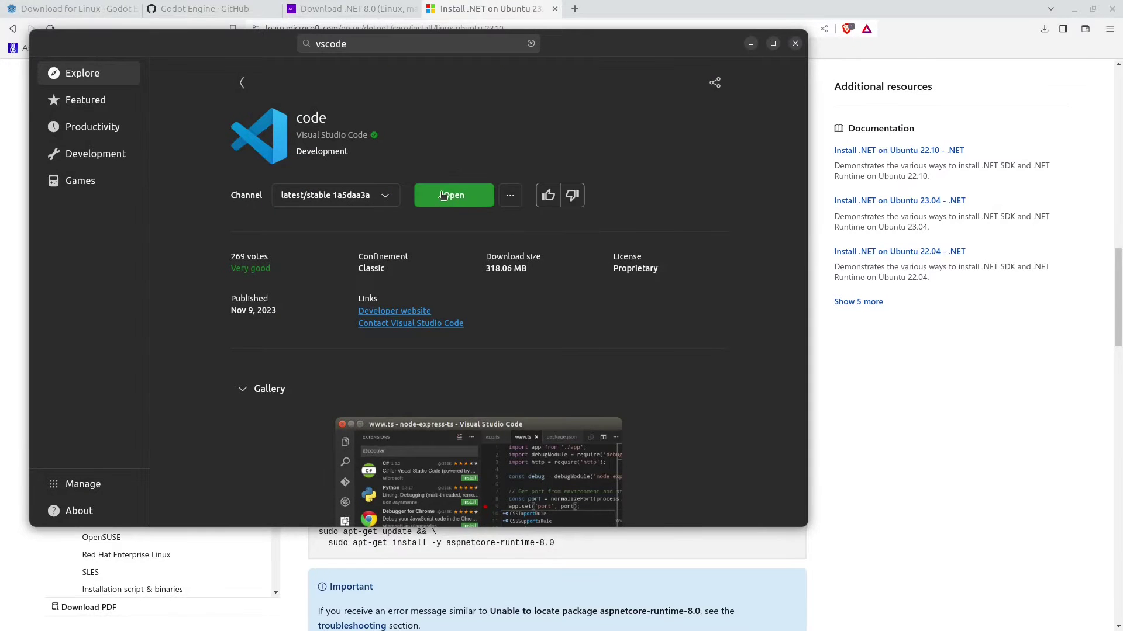
Step: Launch Visual Studio Code and install the C# extension from the Extensions view
click(442, 195)
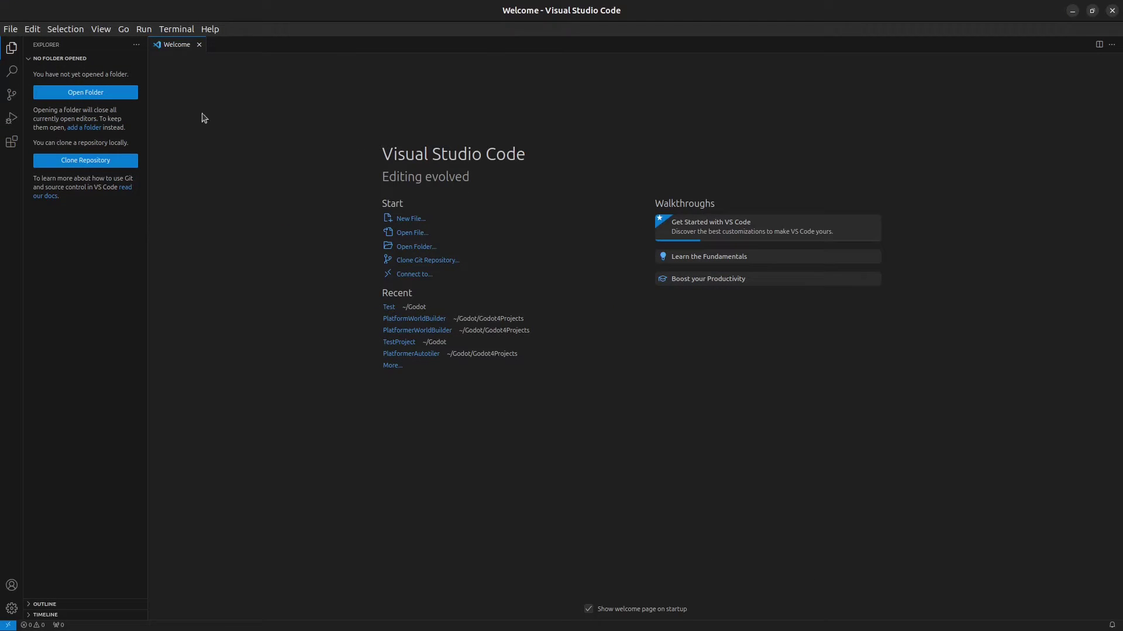
click(11, 143)
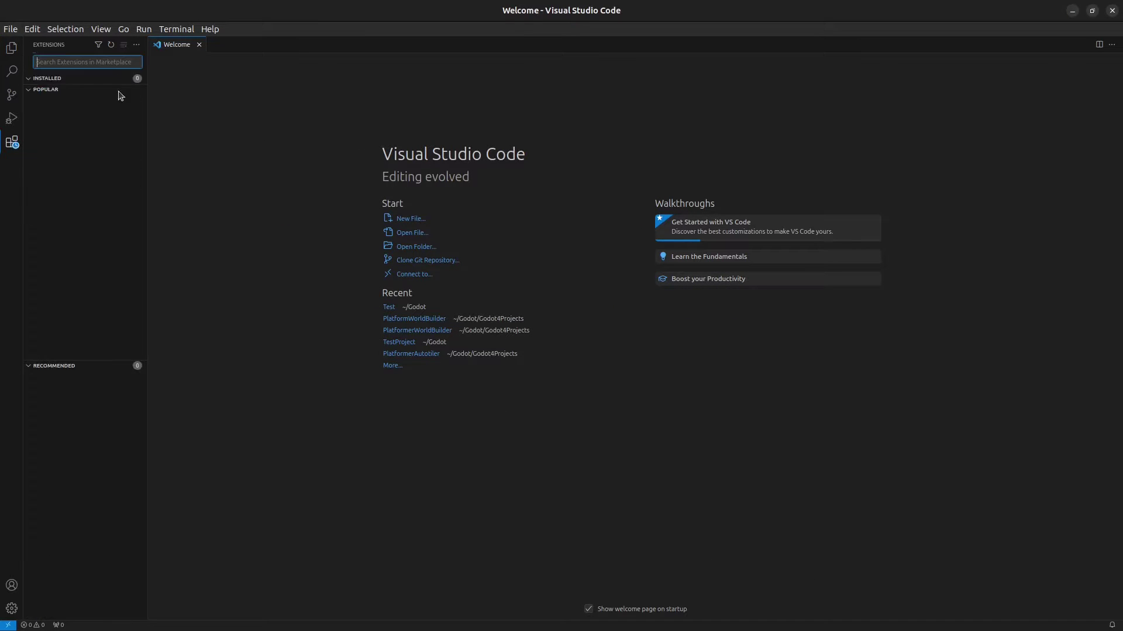
text(c)
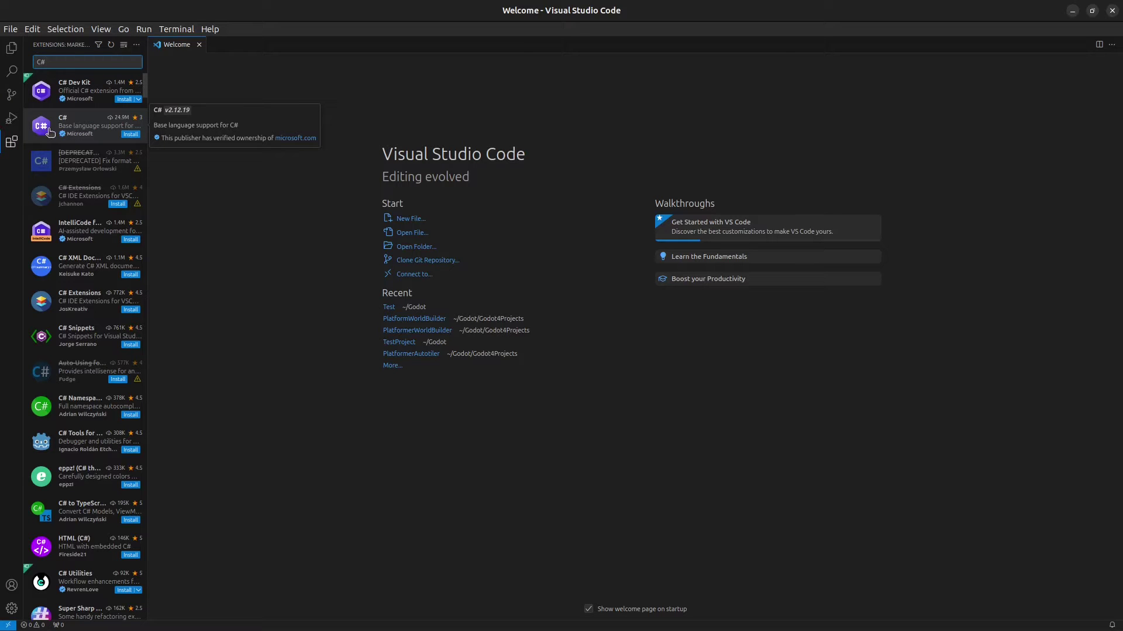
click(89, 135)
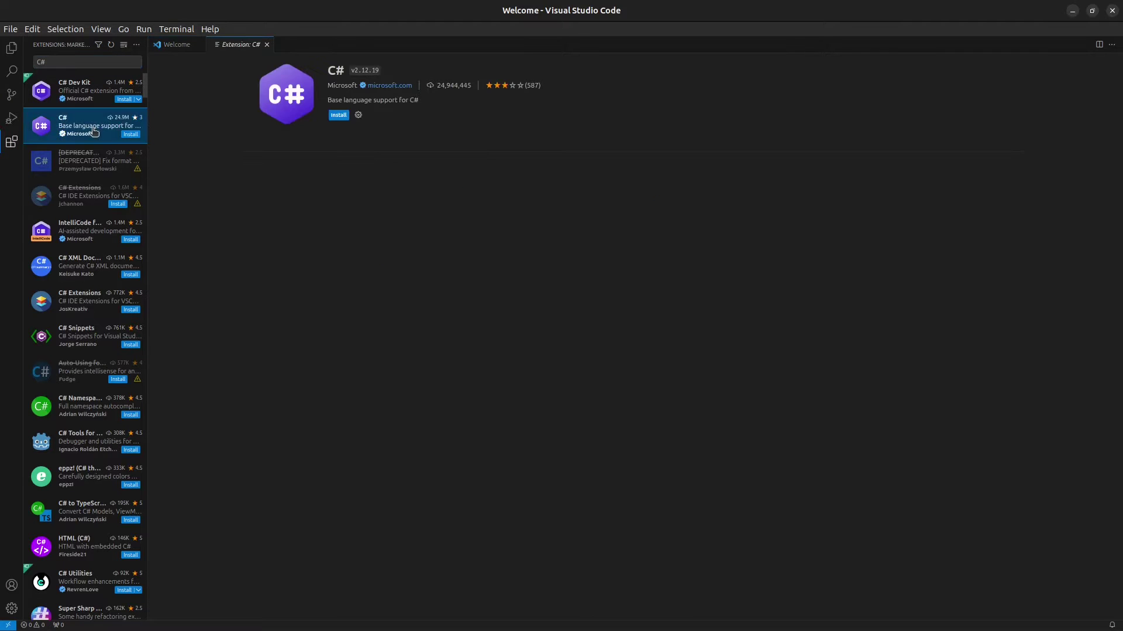
click(342, 116)
Step: Install the C# Dev Kit extension and return to the .NET install docs
click(70, 89)
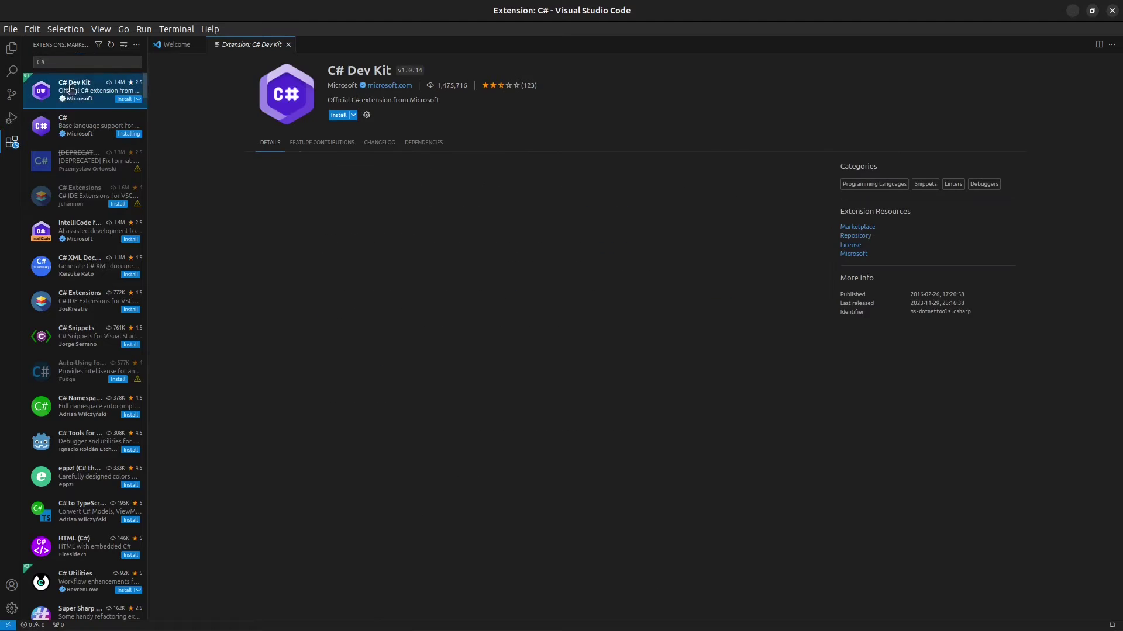
click(339, 116)
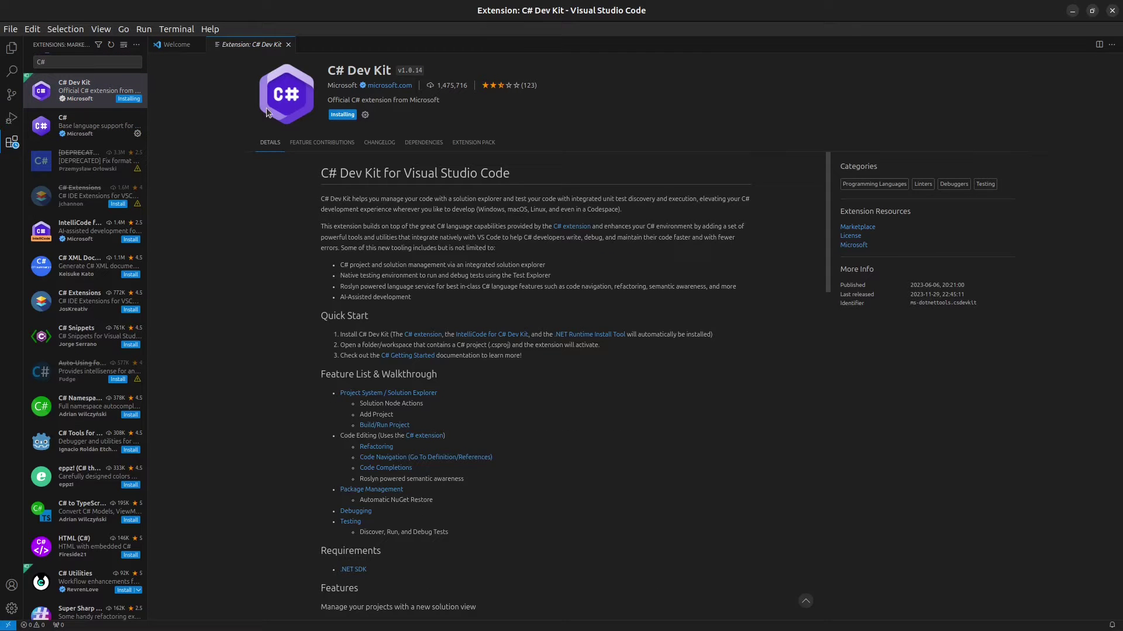
key(alt+Tab)
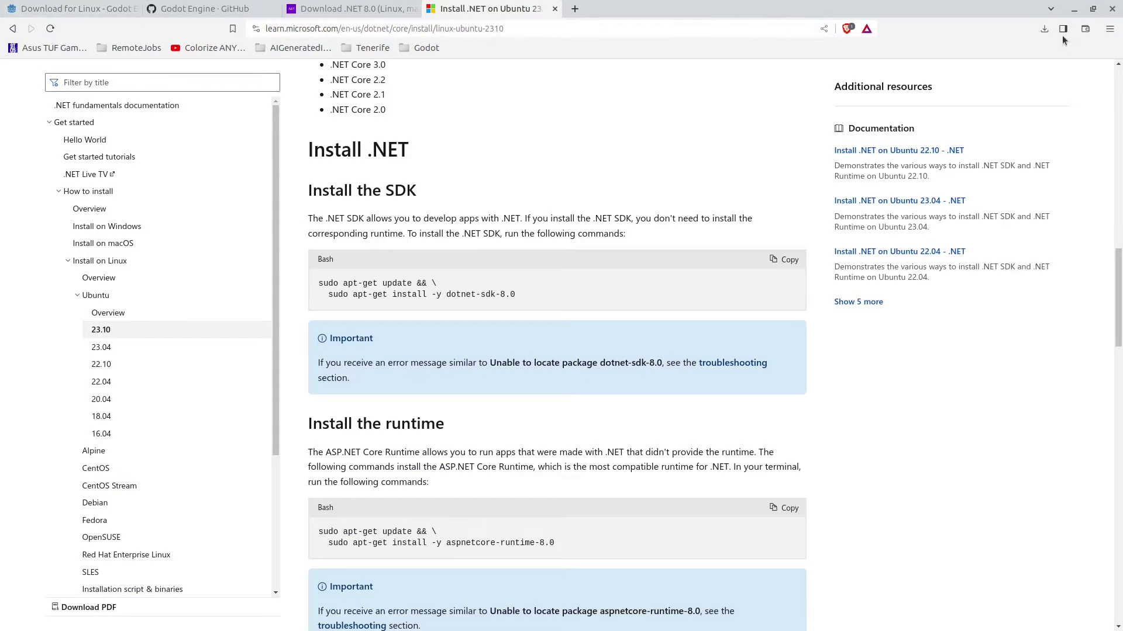
Step: Extract the downloaded Godot 4.2 mono zip into the Godot folder and show the extracted files
click(1045, 29)
click(971, 79)
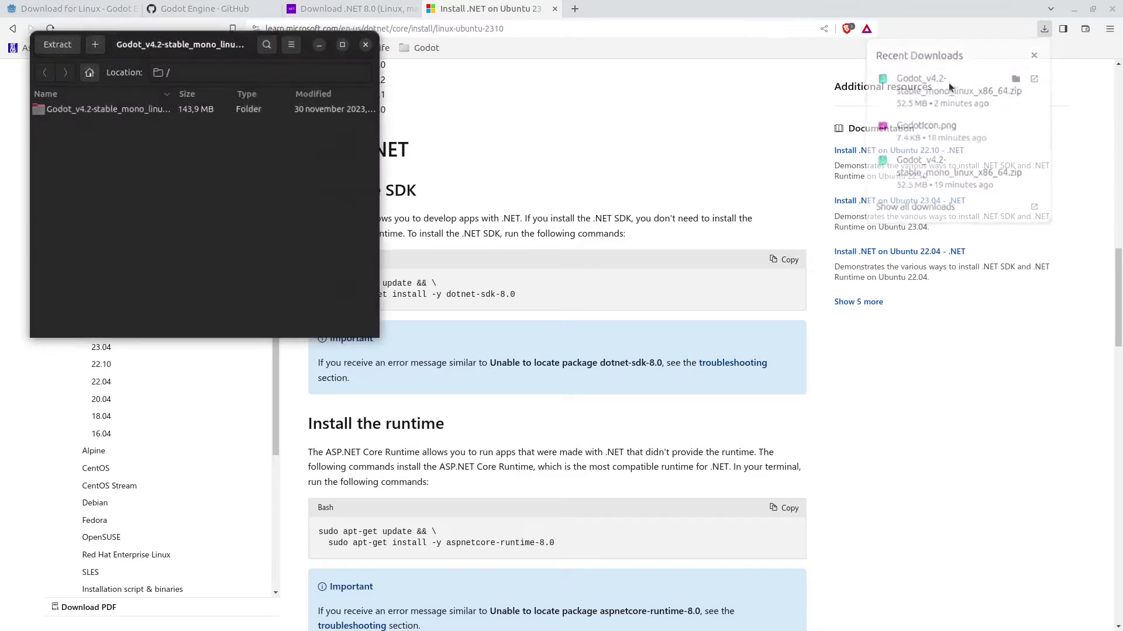
click(56, 44)
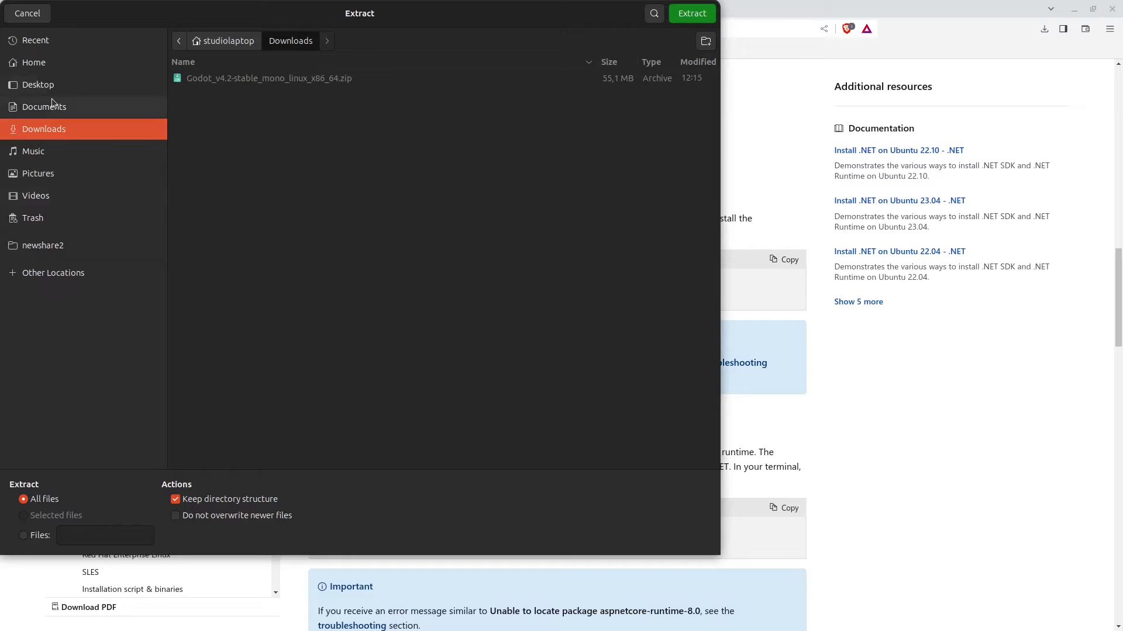
click(36, 62)
scroll(218, 418, down, 2)
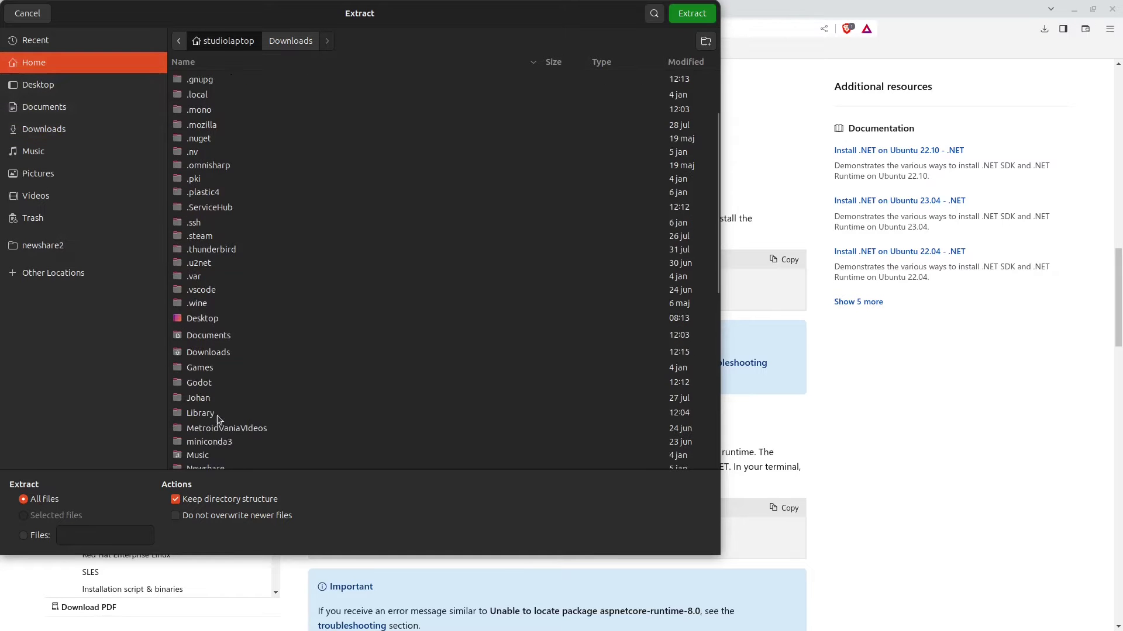
double_click(205, 384)
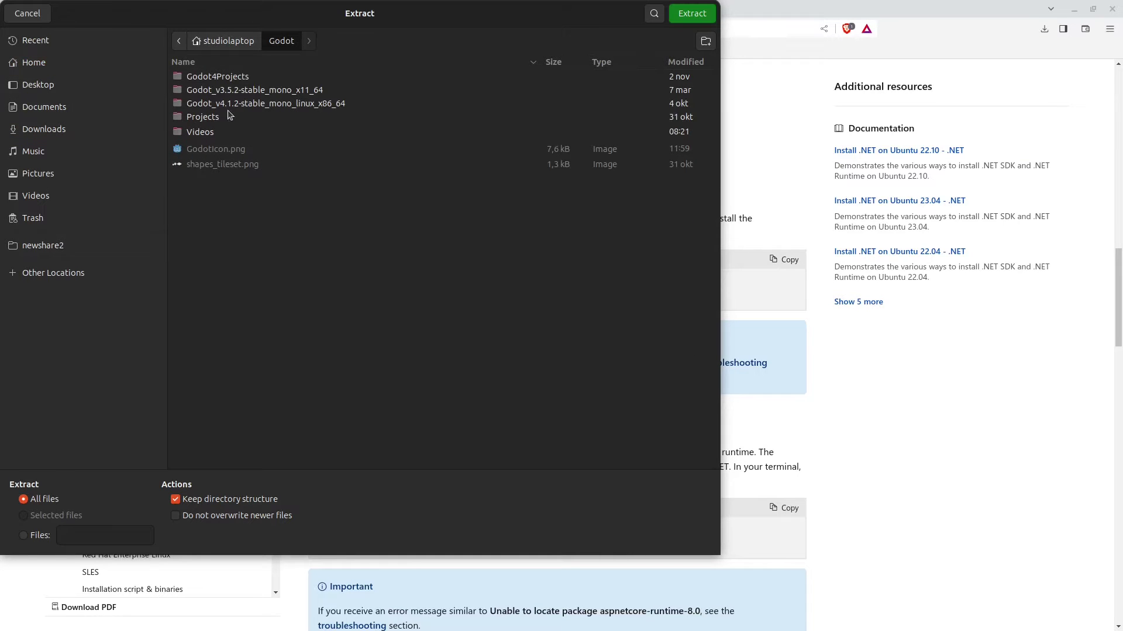
click(679, 16)
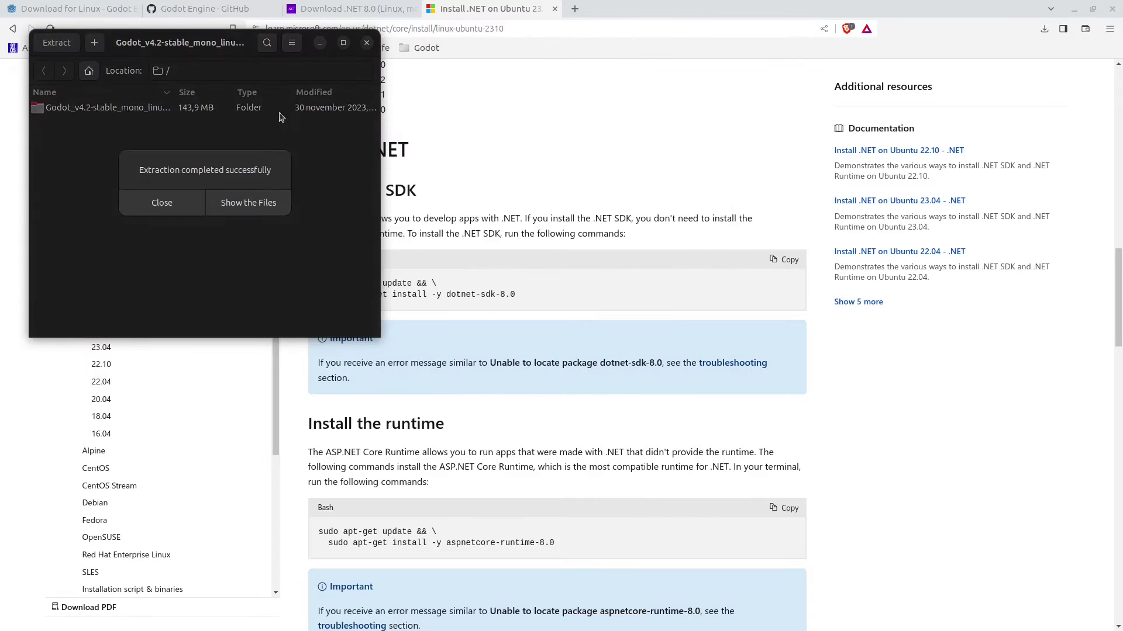
click(241, 207)
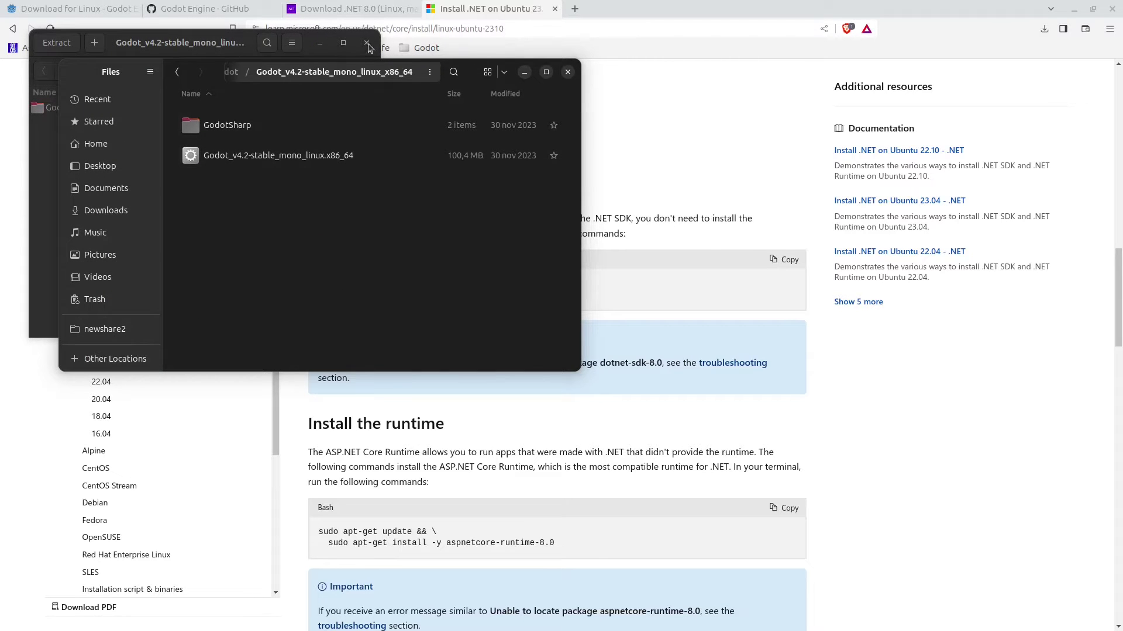
click(304, 164)
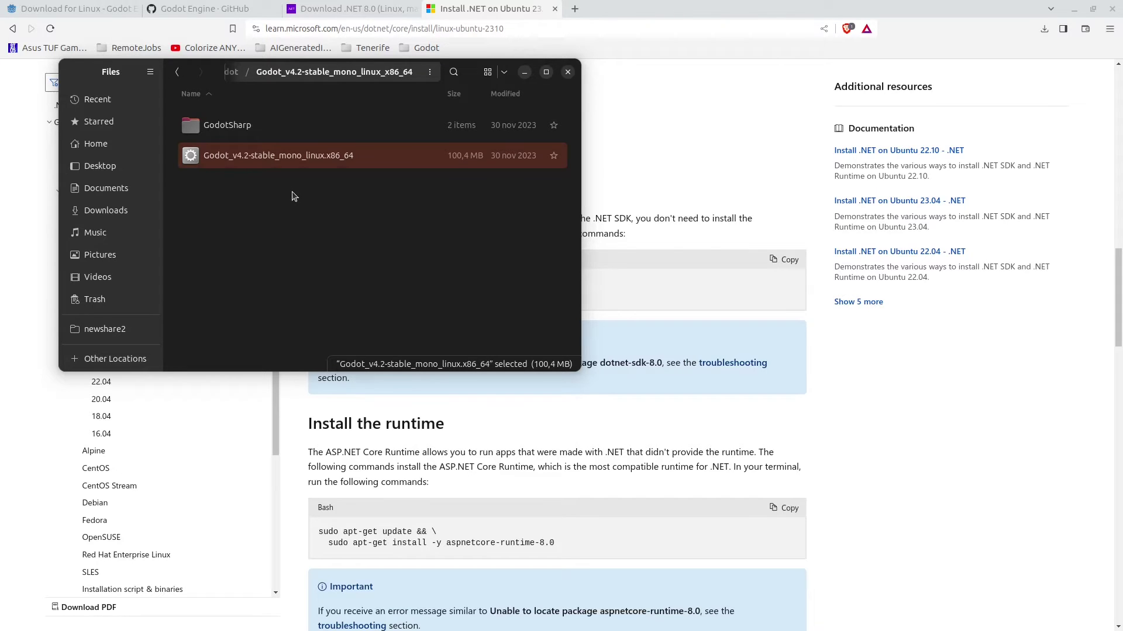
key(Return)
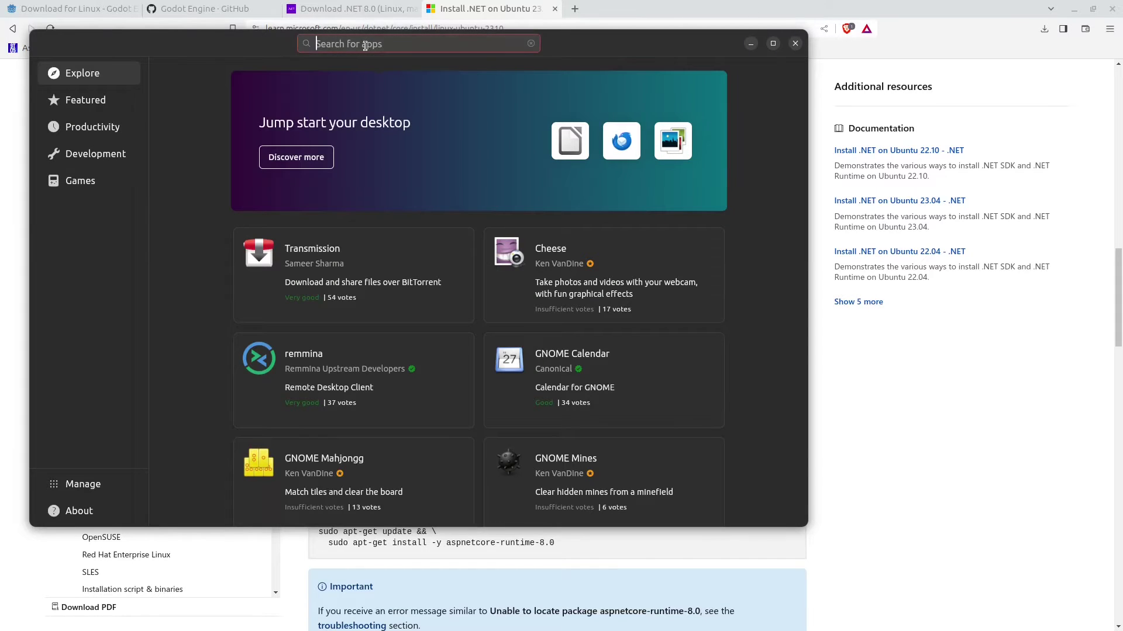
text(alacarte)
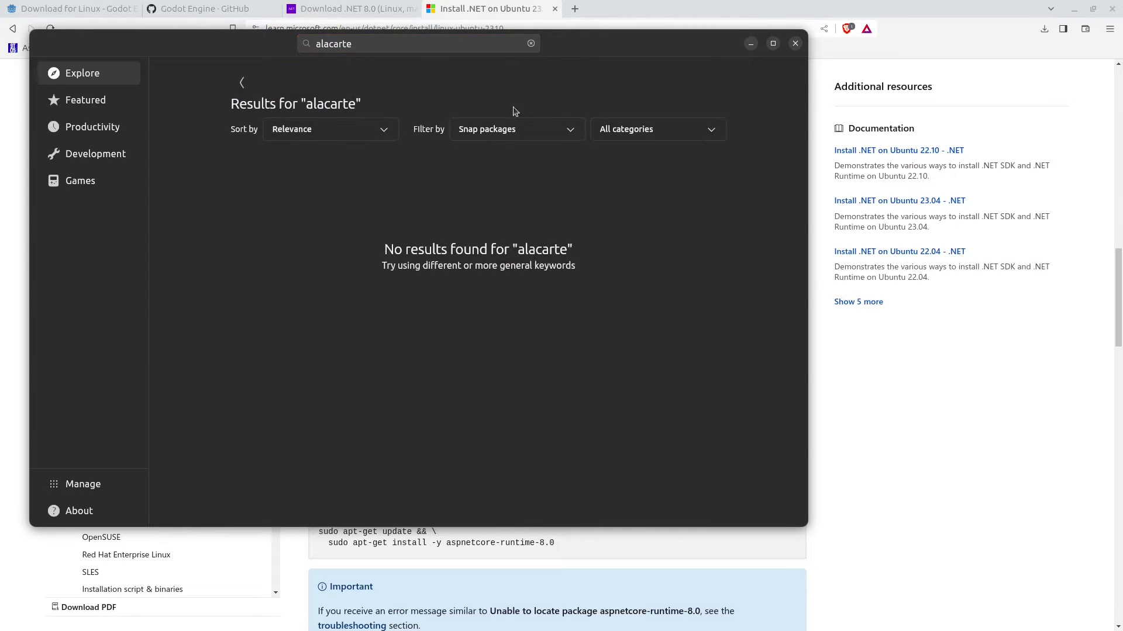
click(521, 129)
click(494, 151)
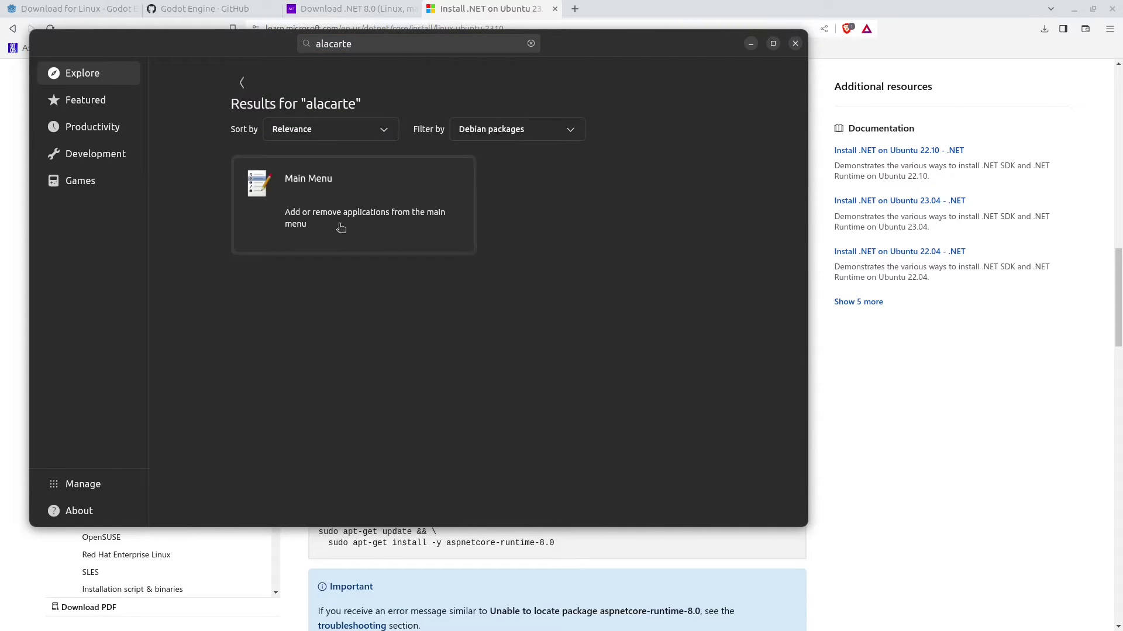
click(304, 206)
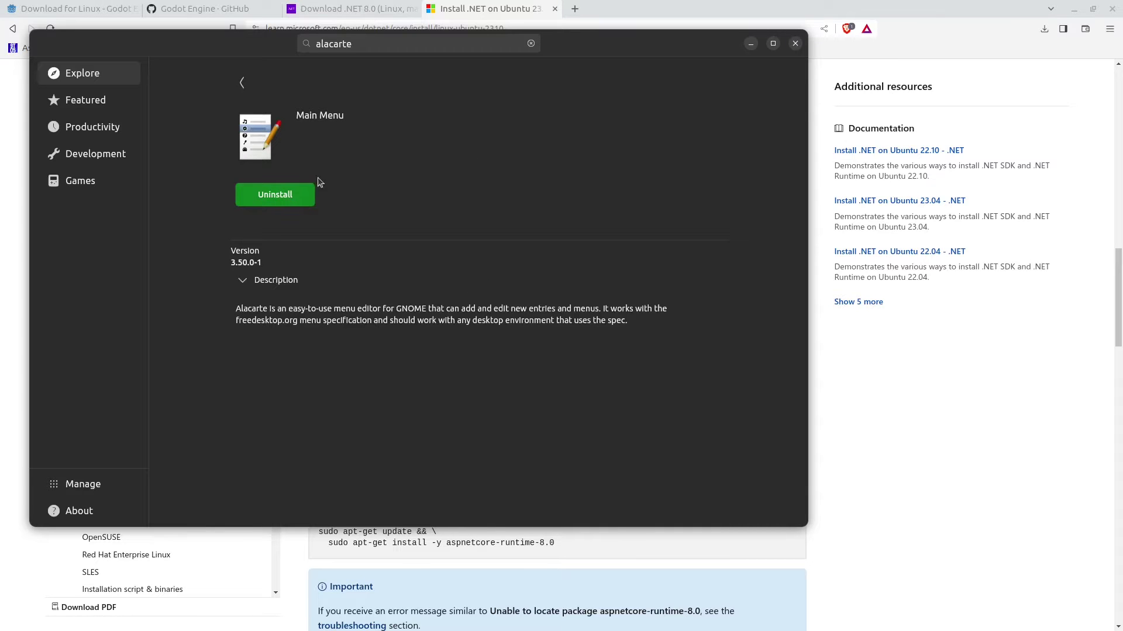
Step: Open the Main Menu editor and add a new launcher item to the Programming category
click(795, 44)
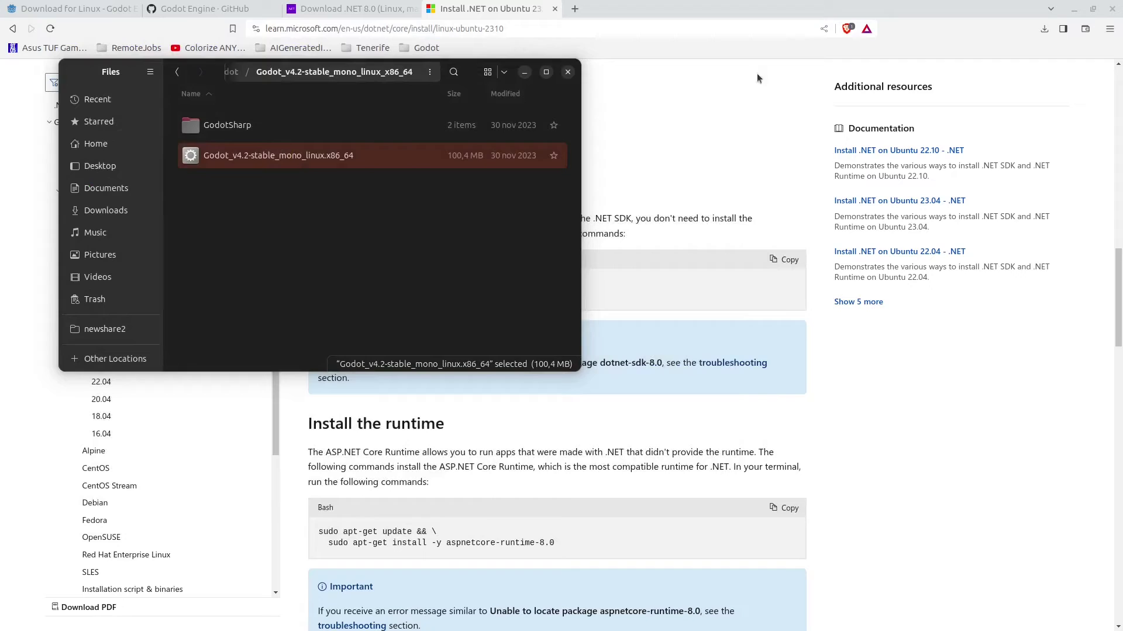
key(super)
text(menu)
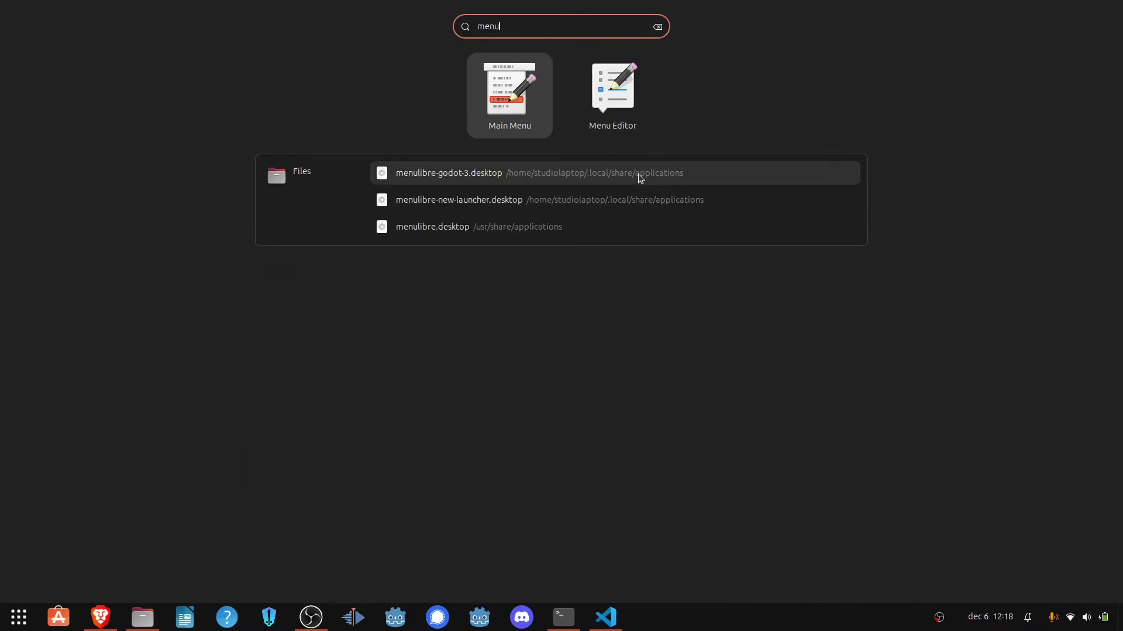
click(541, 121)
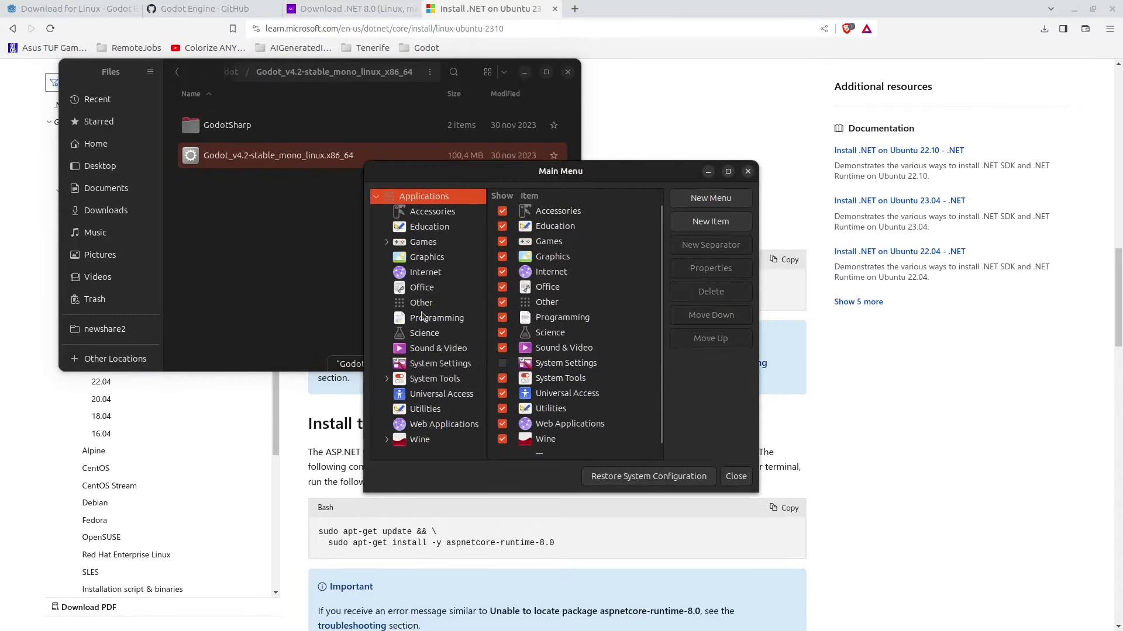
click(436, 320)
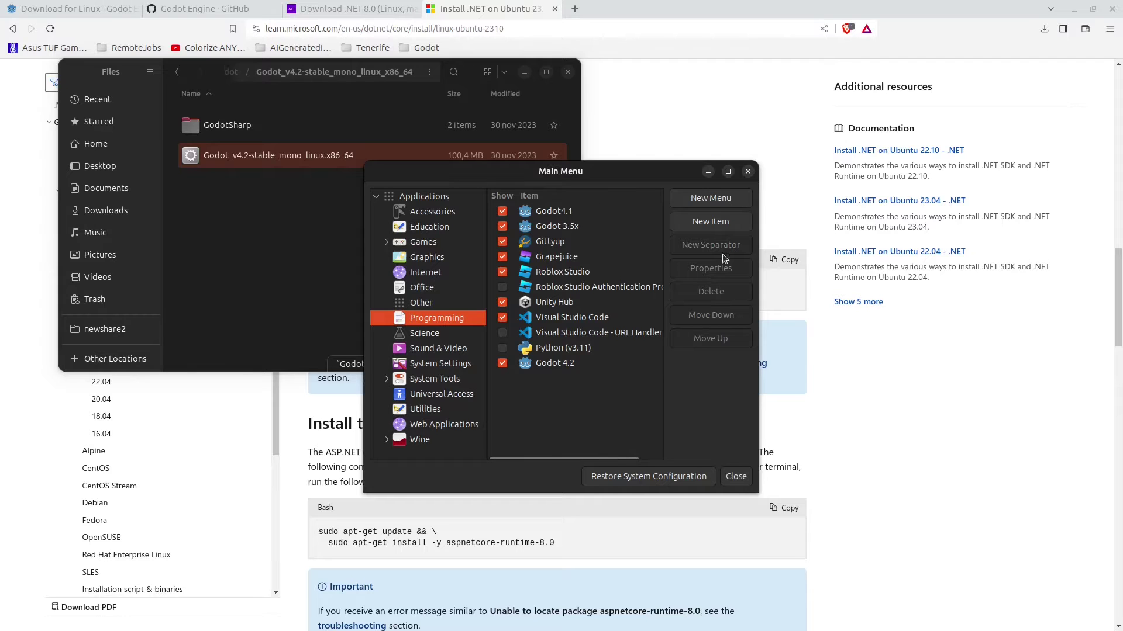
click(710, 220)
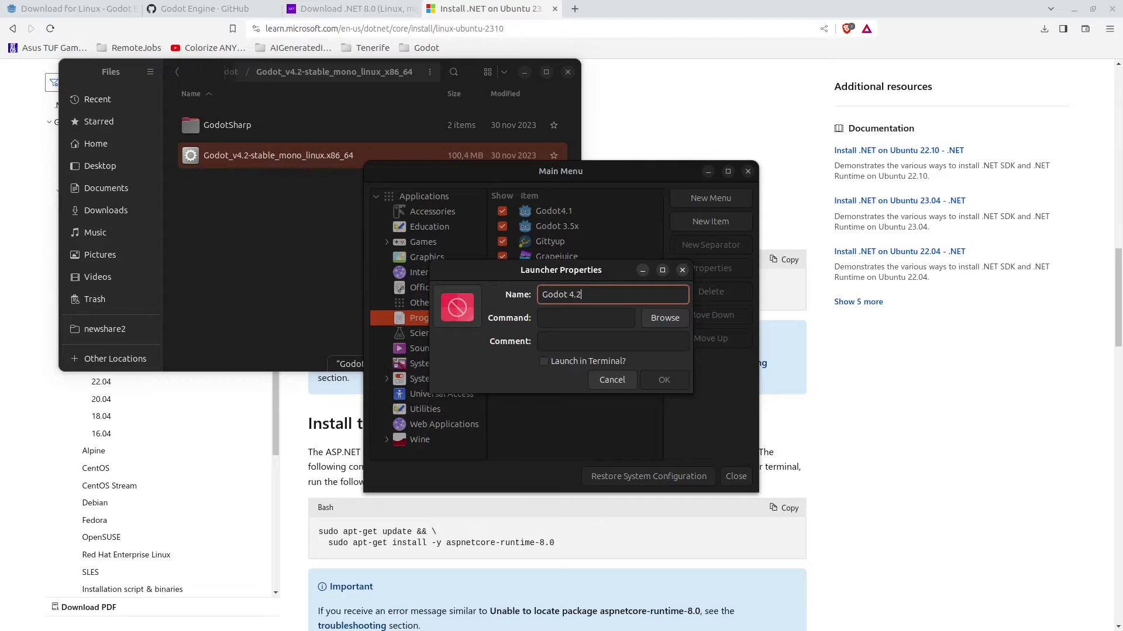
Step: Set the launcher's command to the Godot 4.2 mono executable inside the Godot folder
click(665, 318)
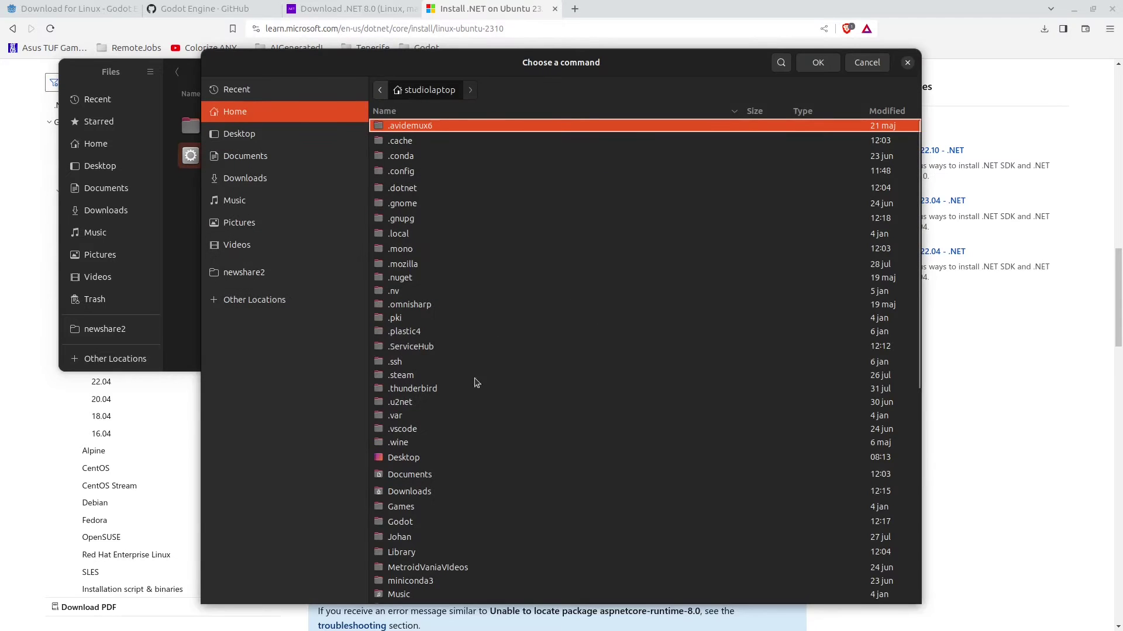
scroll(439, 446, down, 5)
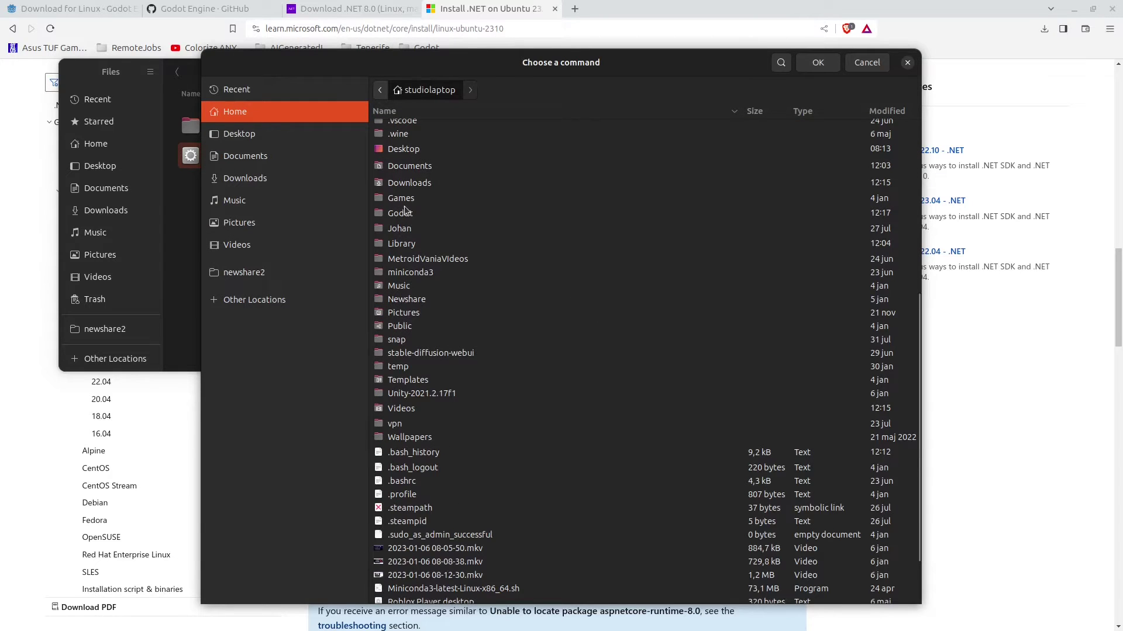
double_click(406, 213)
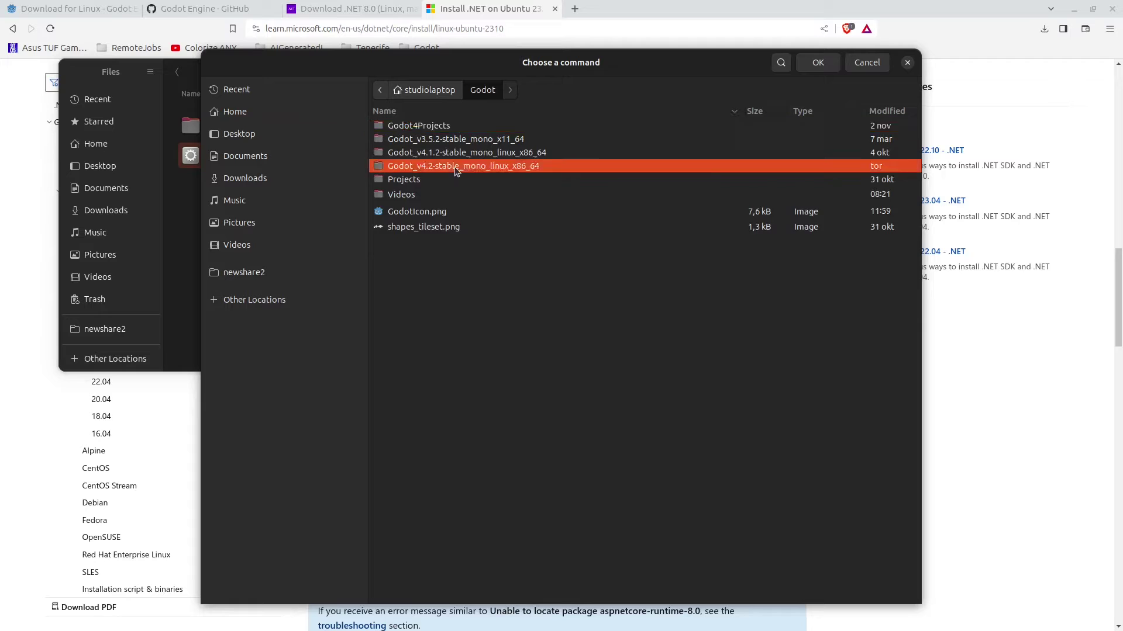
double_click(455, 167)
click(431, 145)
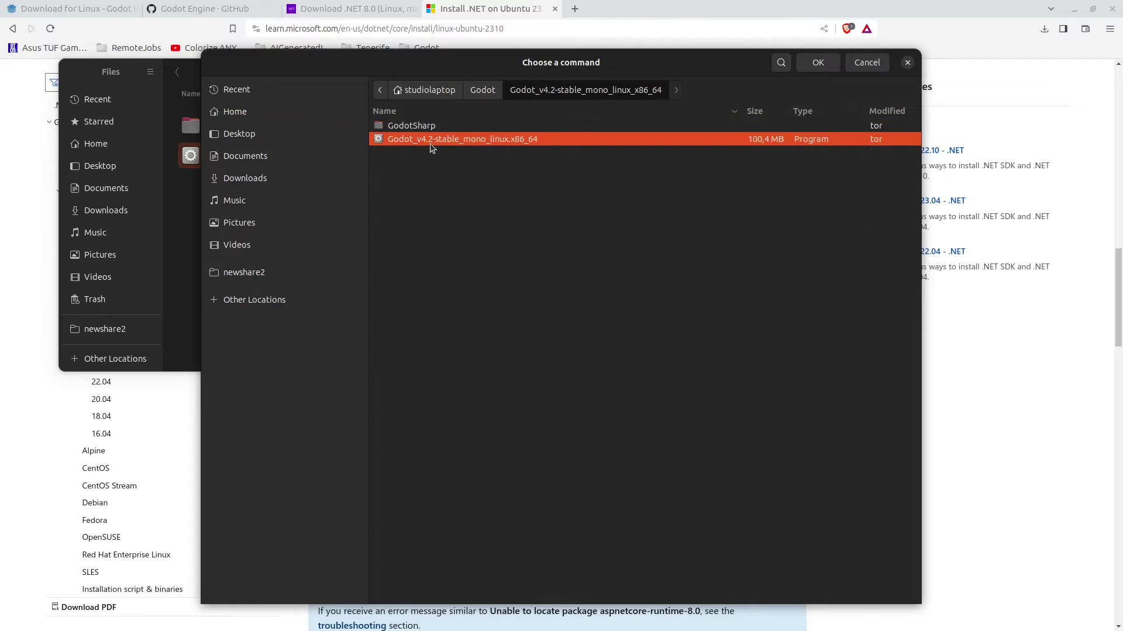
click(818, 64)
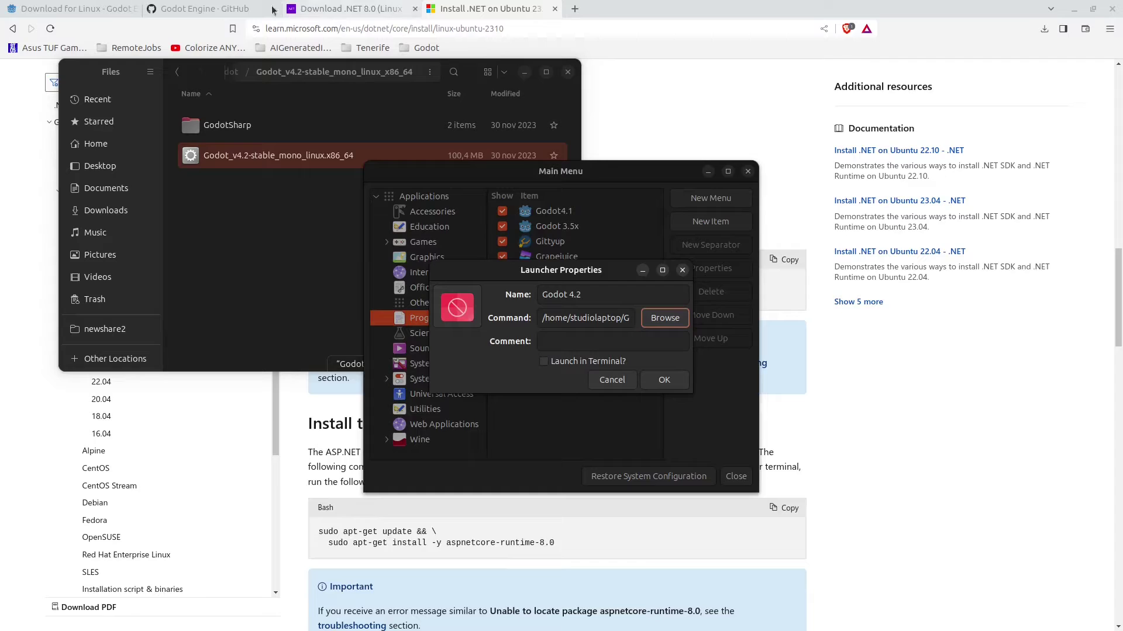
click(202, 9)
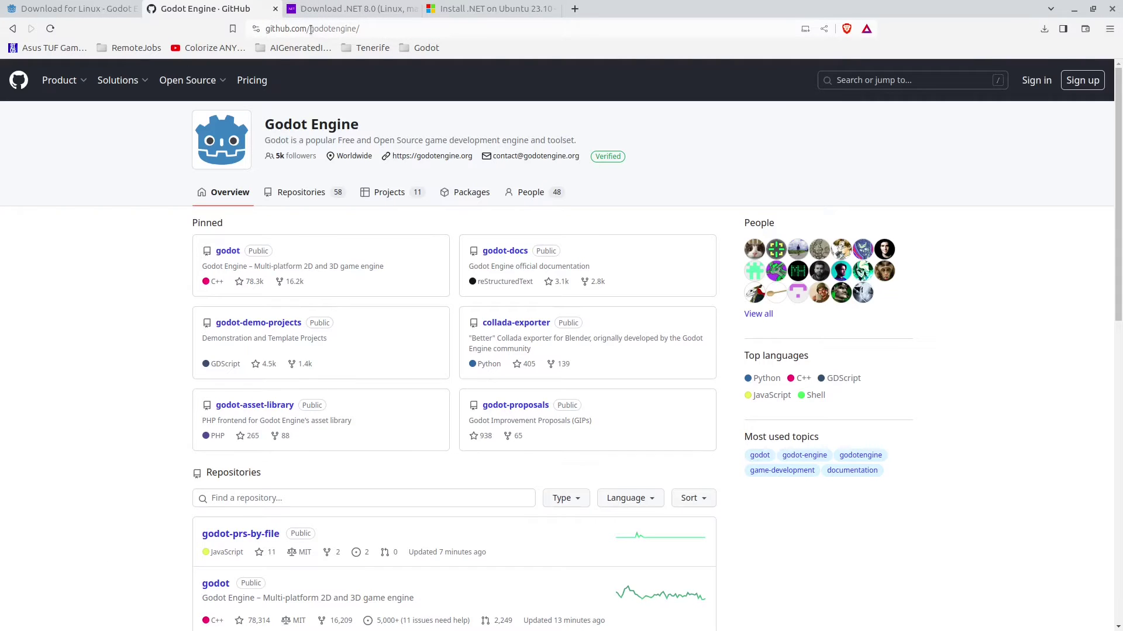
Step: Open the godotengine/godot repository on GitHub and its logo.png file
drag(310, 29, 360, 30)
click(227, 252)
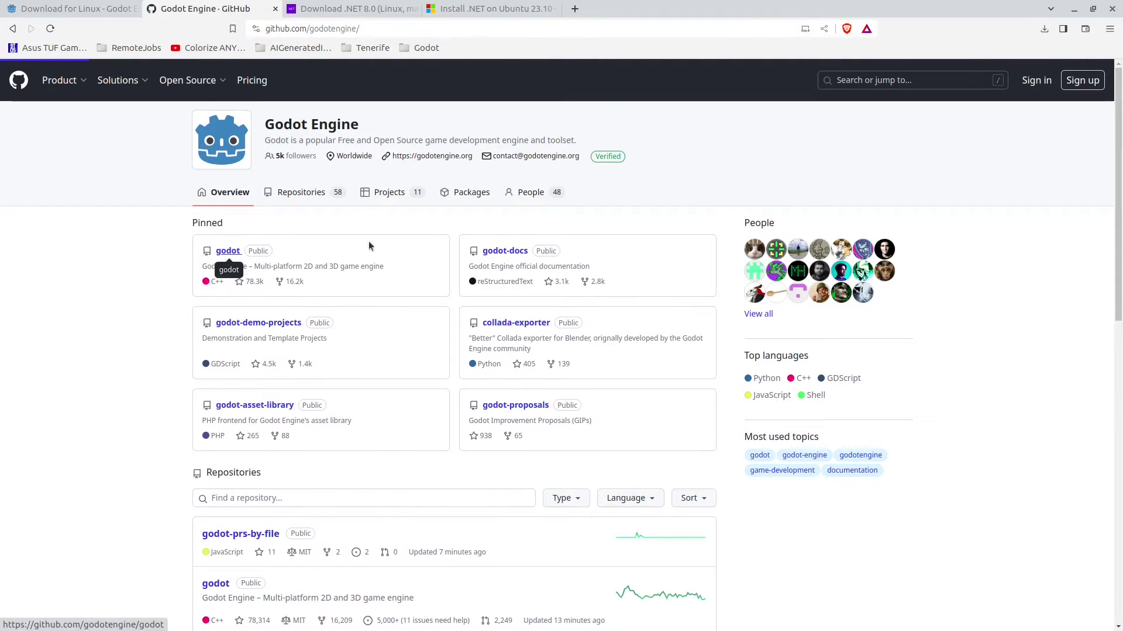
scroll(182, 362, down, 15)
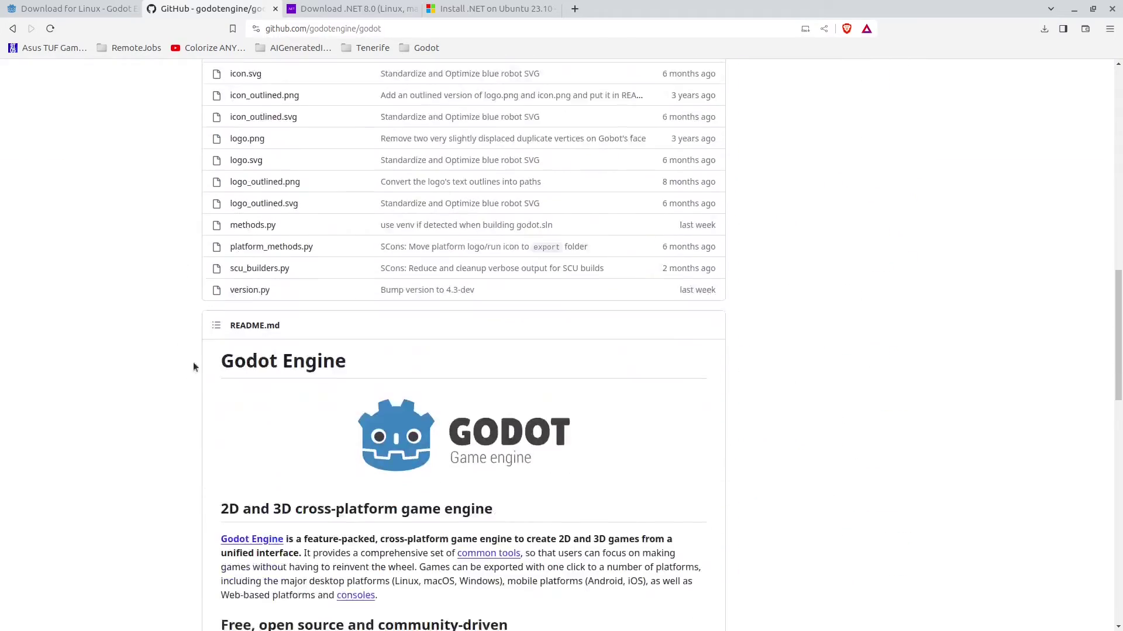
scroll(251, 211, up, 2)
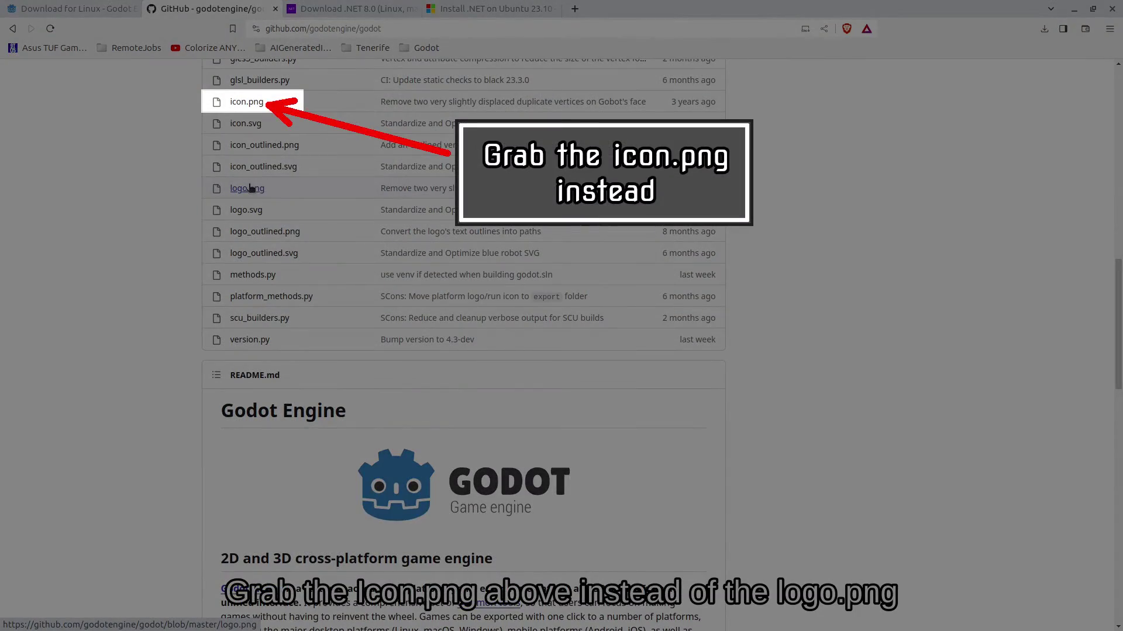
click(250, 188)
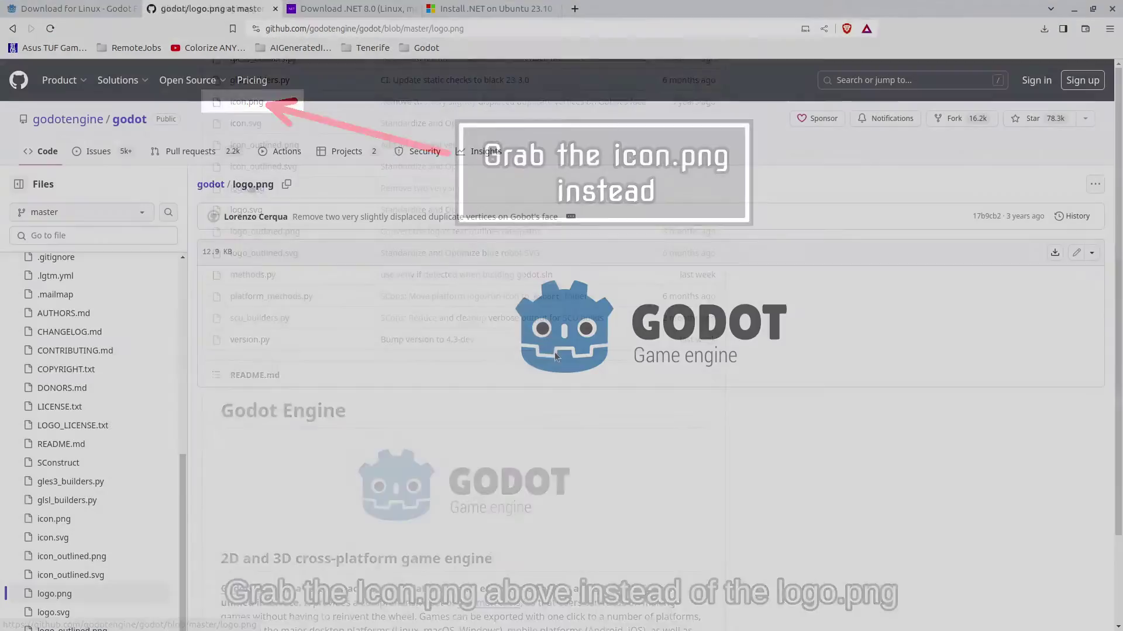
Step: Save the logo image over GodotIcon.png in the Godot folder, then minimize the browser
right_click(569, 315)
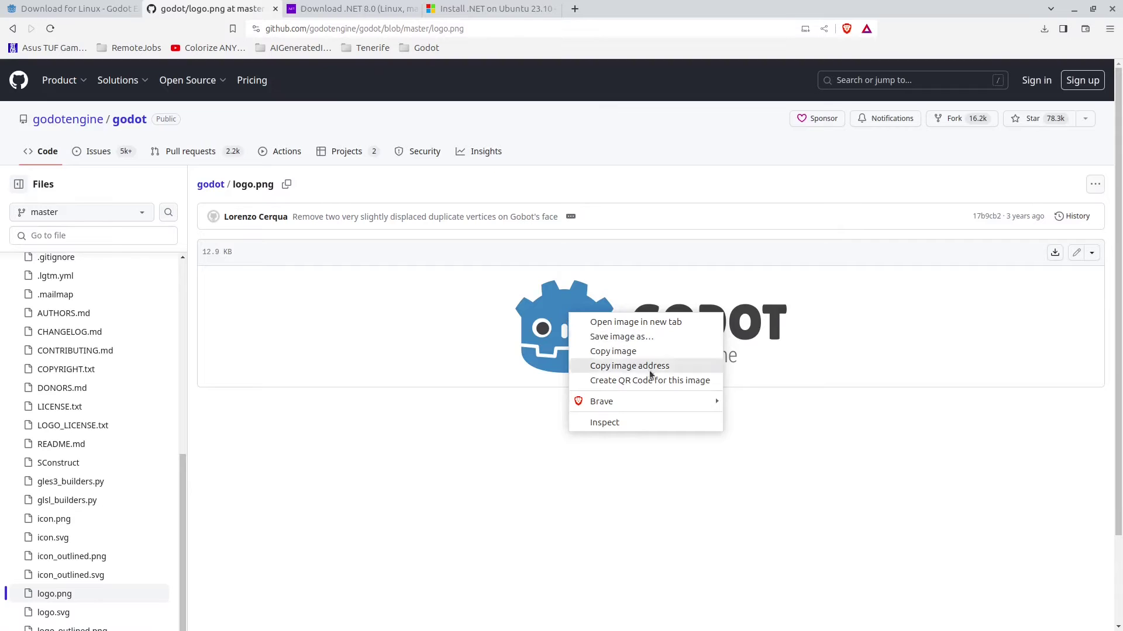
click(622, 337)
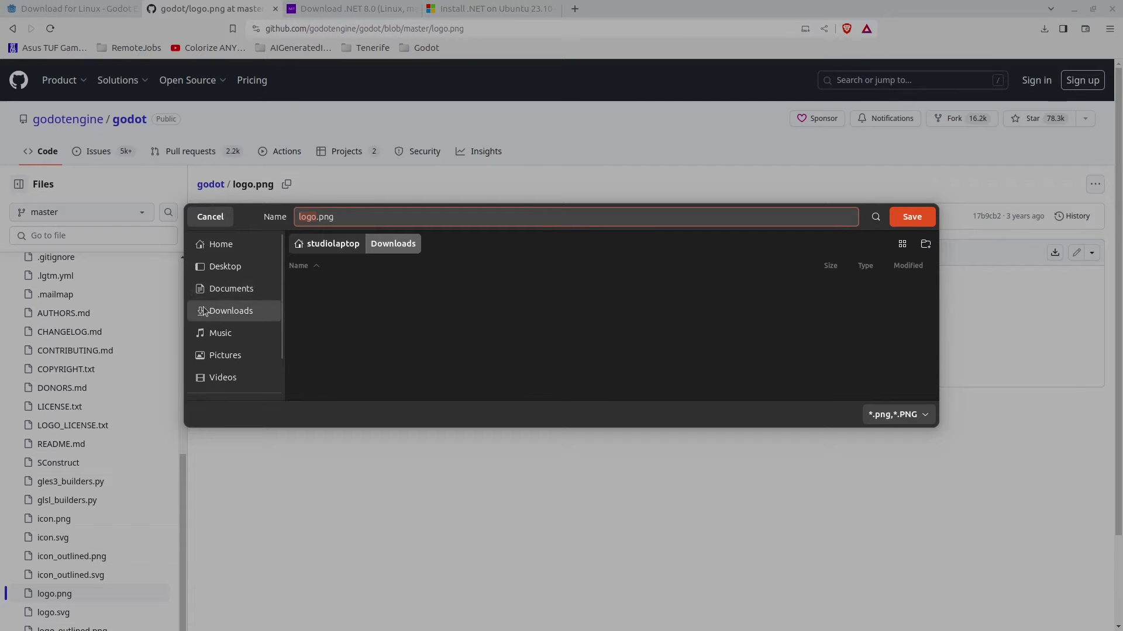
click(230, 246)
scroll(338, 321, down, 1)
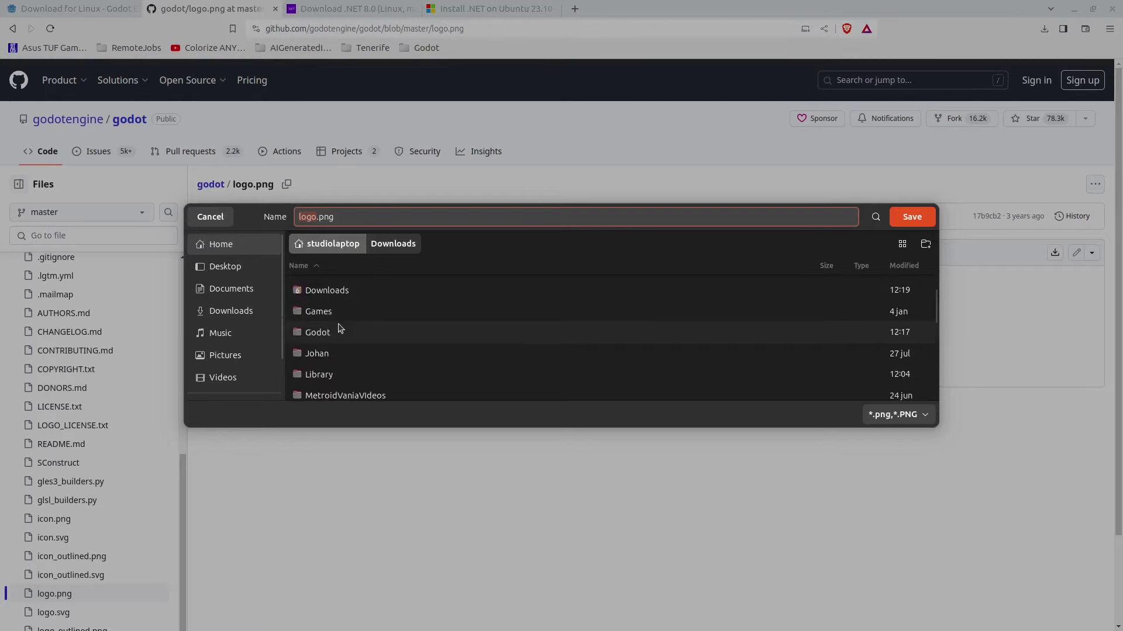
double_click(319, 332)
scroll(376, 306, down, 1)
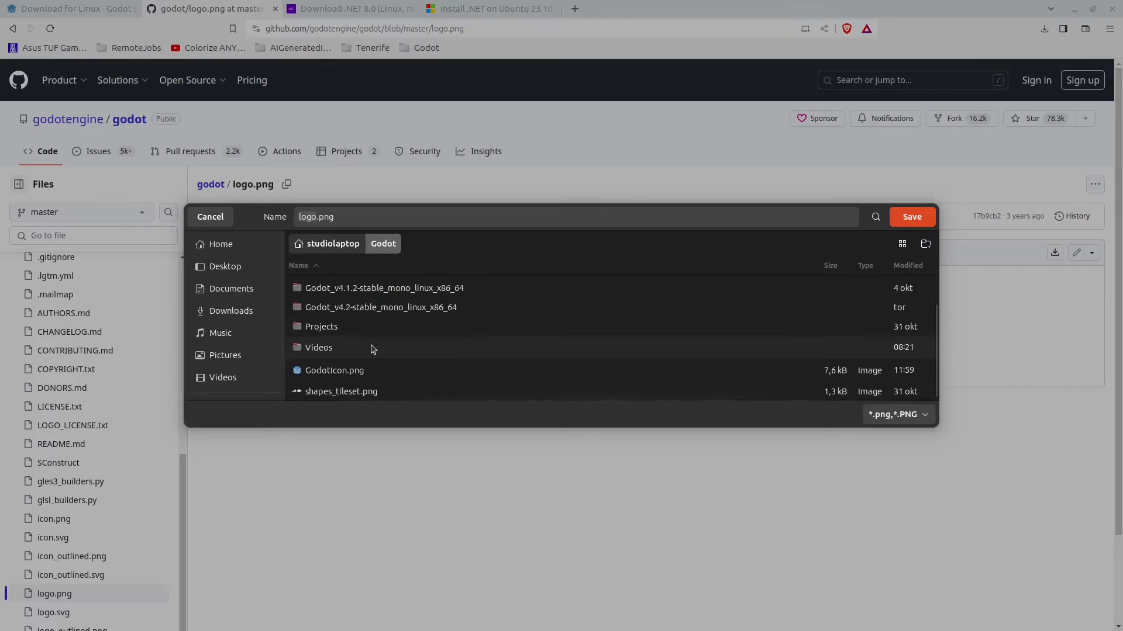
click(334, 371)
click(912, 217)
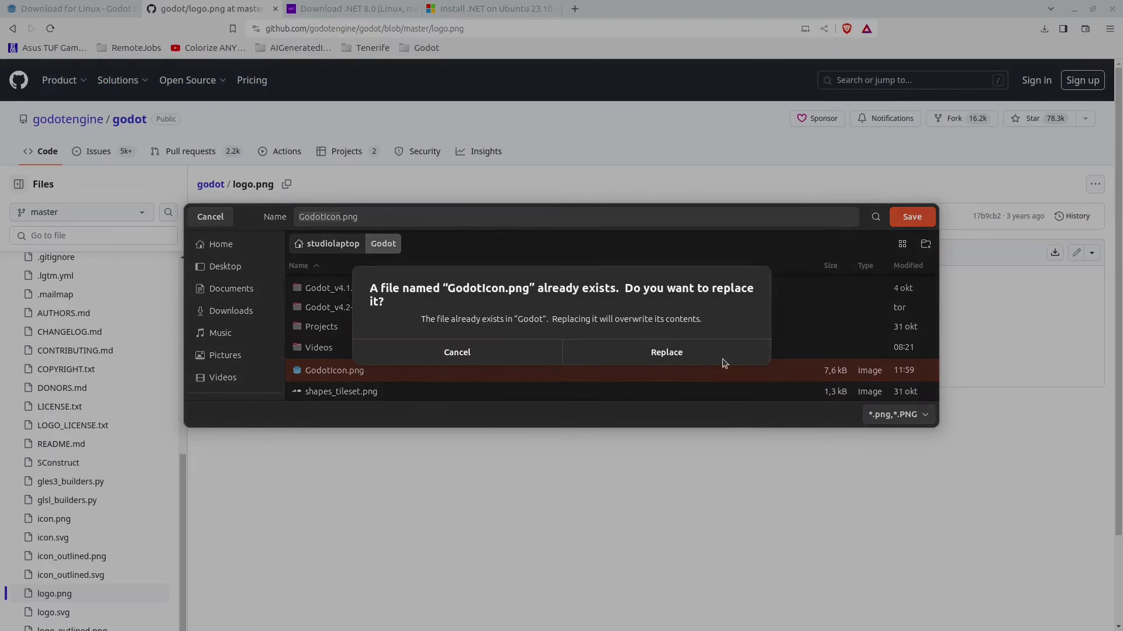
click(650, 352)
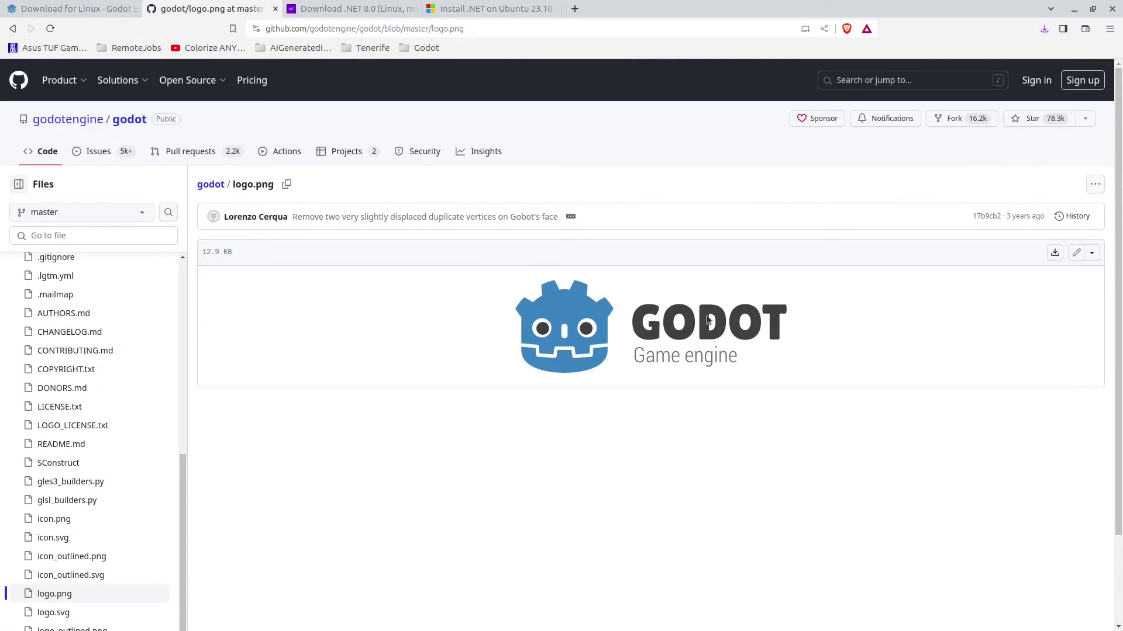
click(1074, 9)
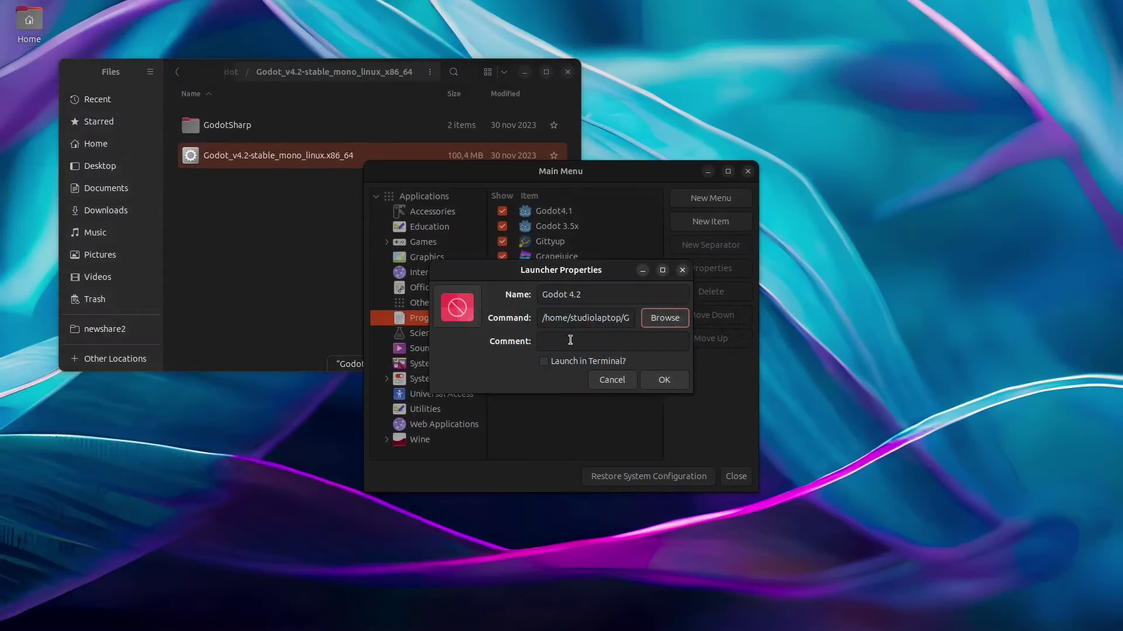
Step: Give the launcher the GodotIcon.png icon and comment 'Godot game engine', then save it
click(456, 309)
scroll(409, 300, down, 5)
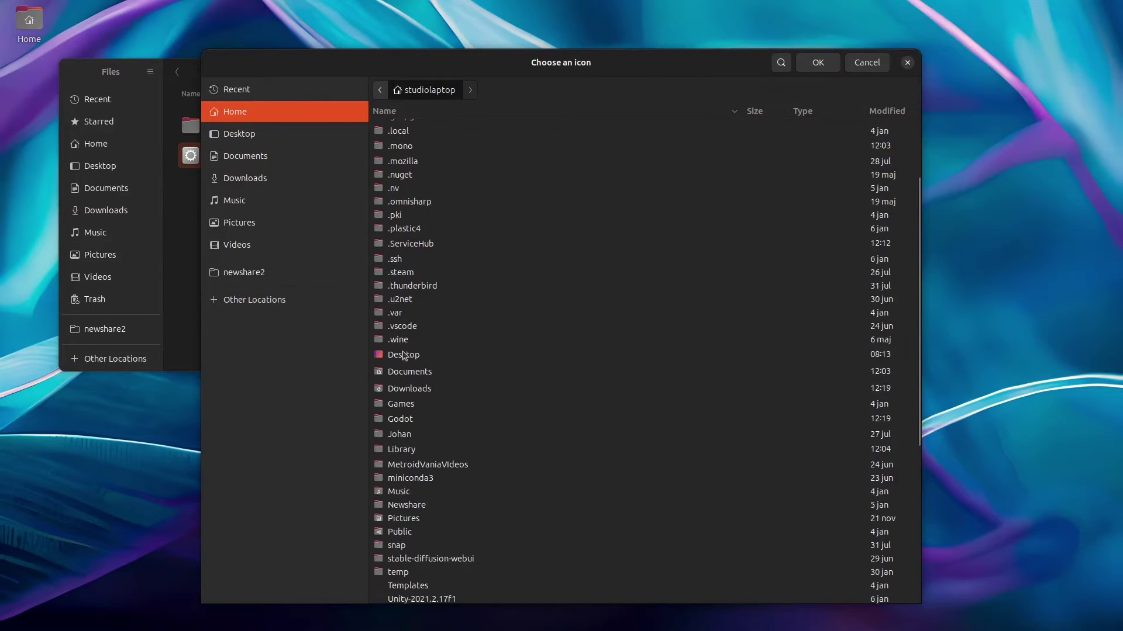
double_click(400, 368)
click(447, 212)
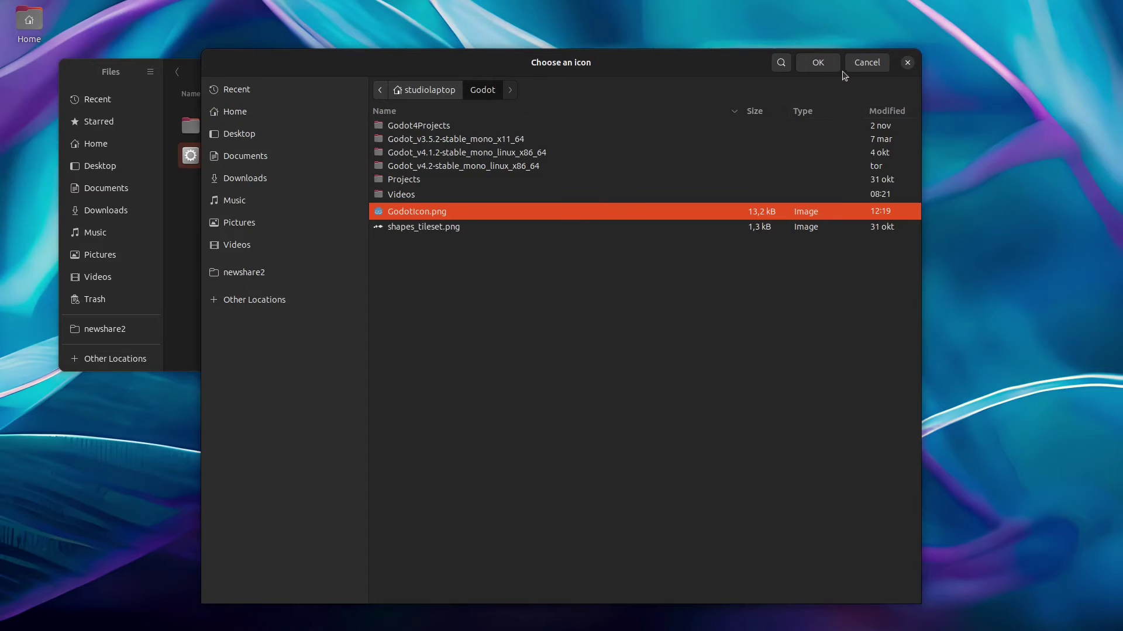
click(821, 63)
click(598, 340)
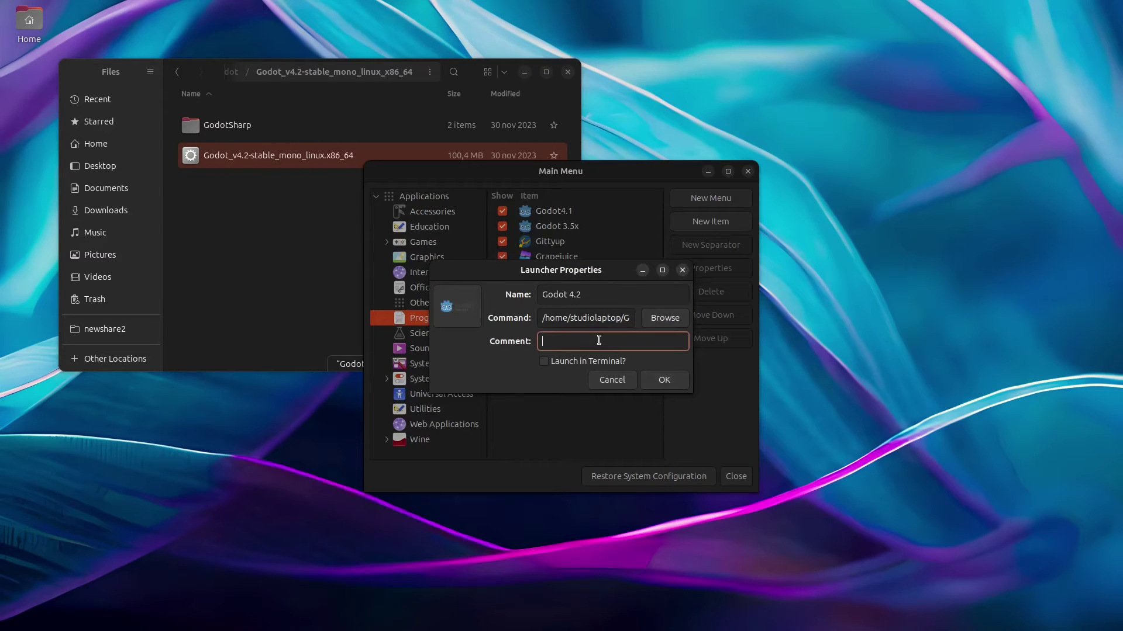
text(Godot game engine)
click(665, 380)
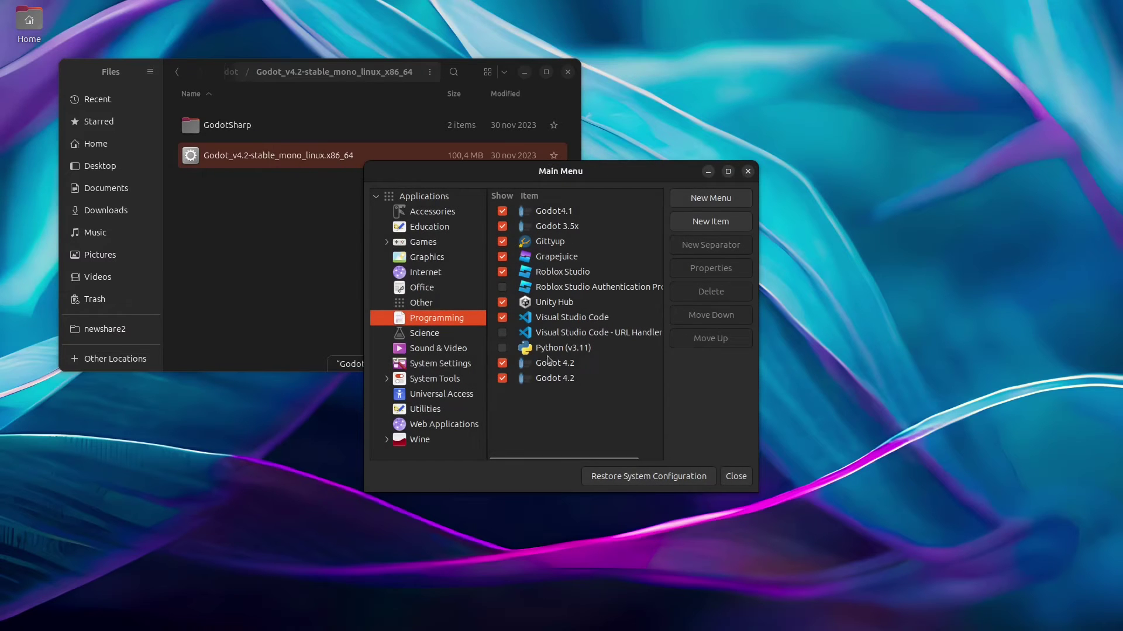
Step: Delete the duplicate Godot 4.2 entry and close the menu editor and file browser
click(549, 361)
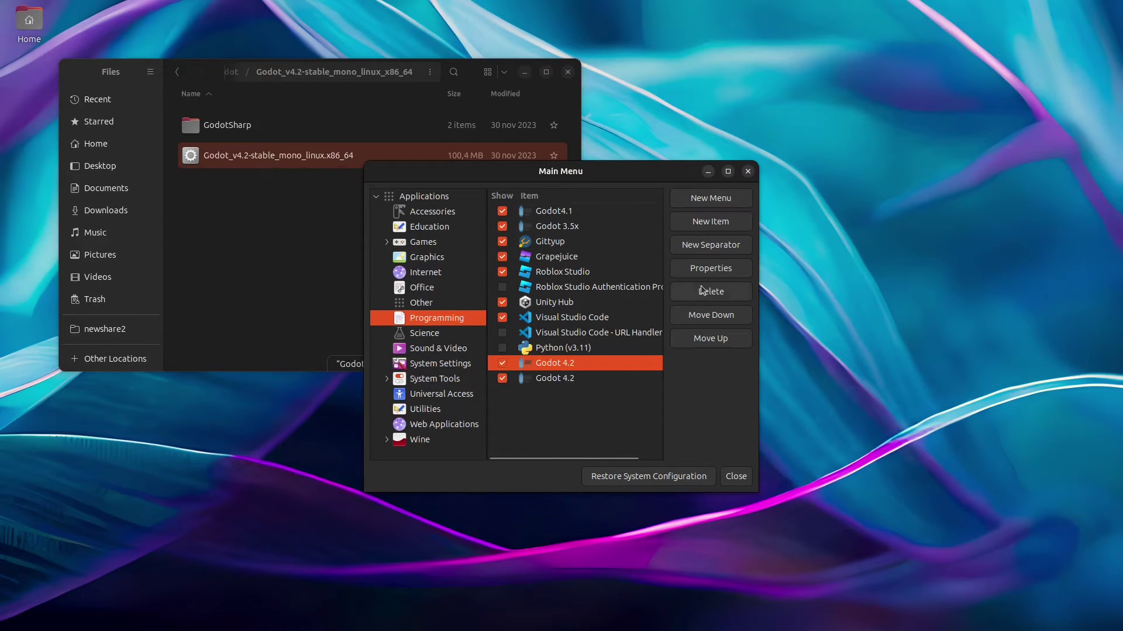
click(544, 380)
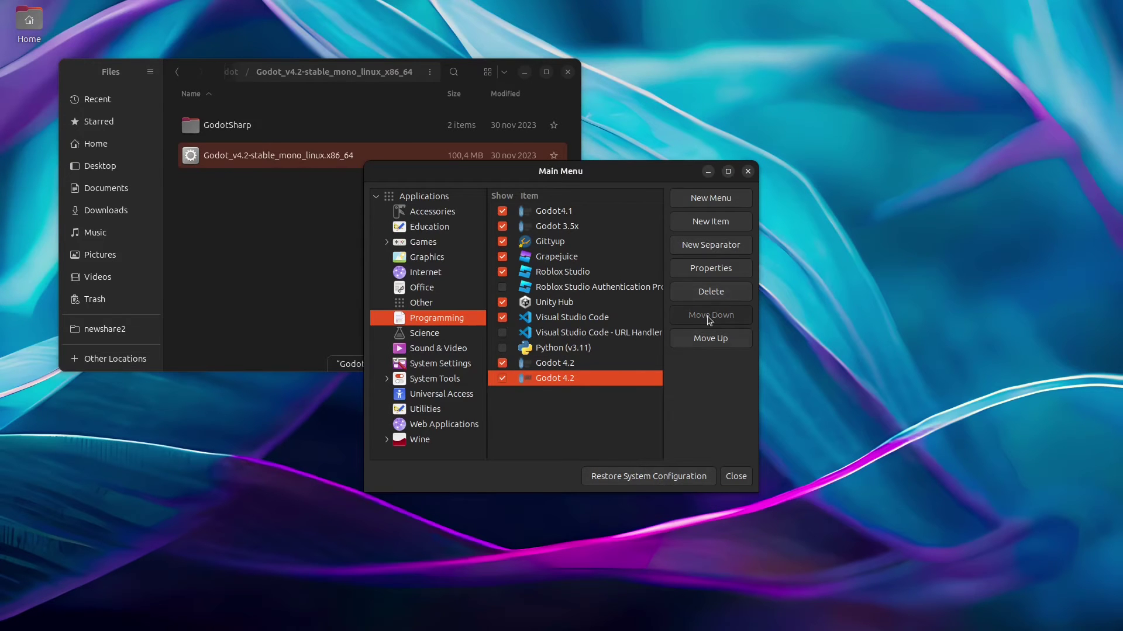
click(711, 291)
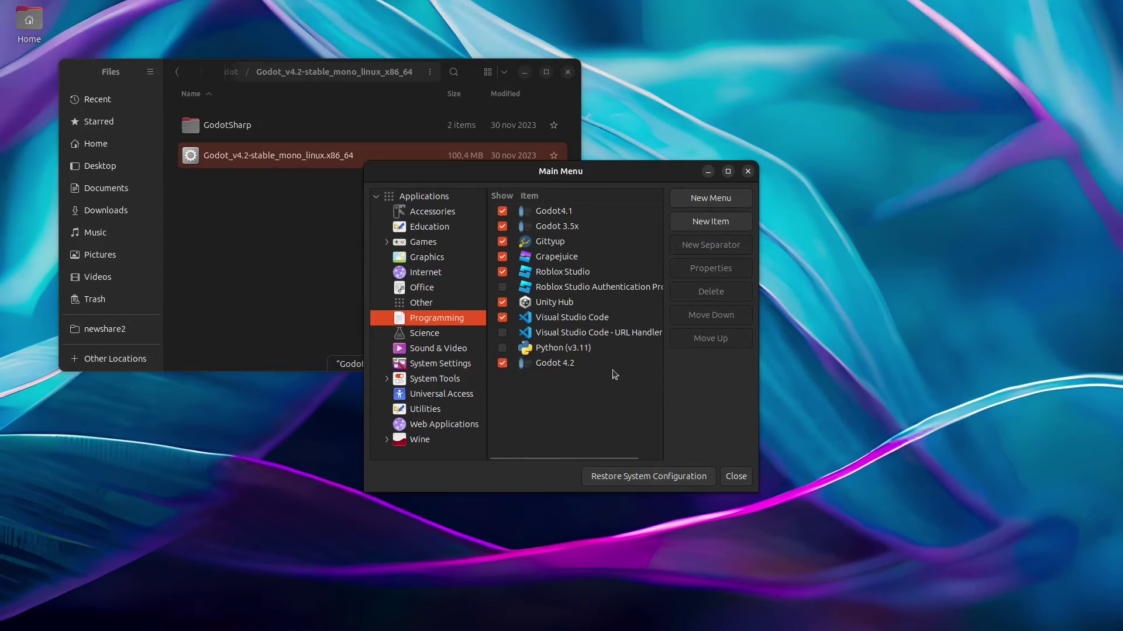
click(735, 476)
click(567, 71)
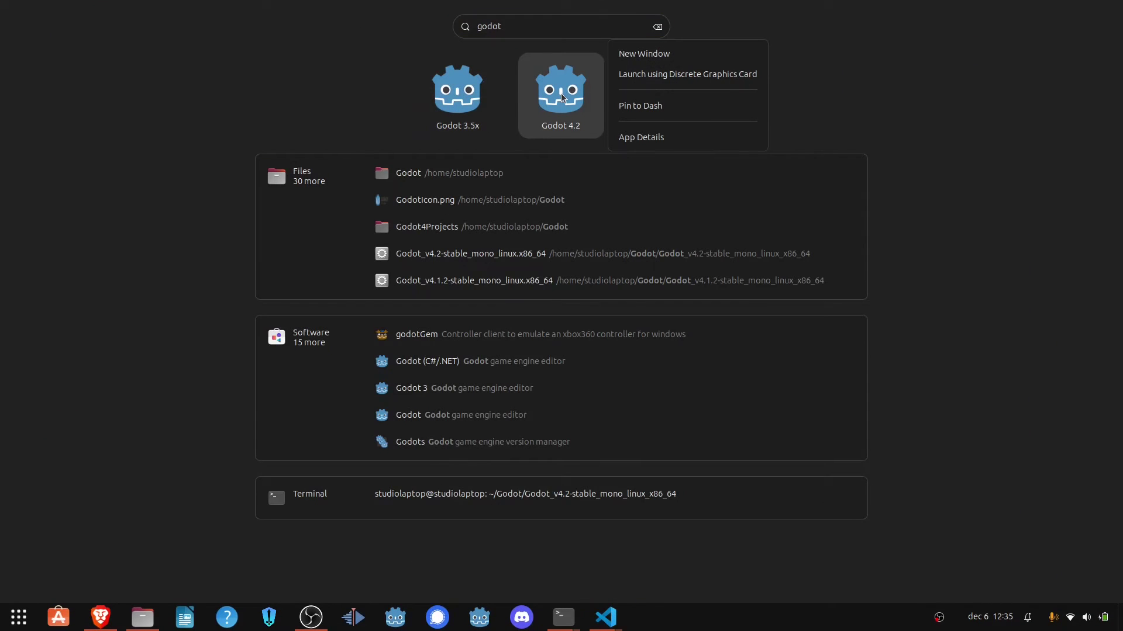
Step: Pin Godot 4.2 to the dash and launch it to its Project Manager
click(649, 106)
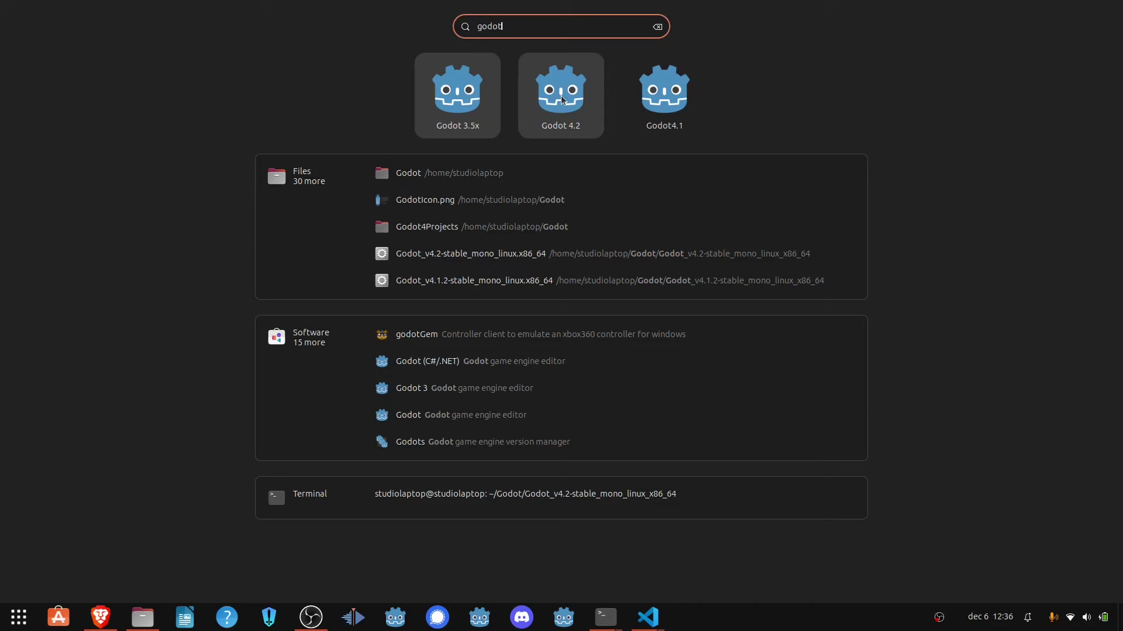
click(561, 100)
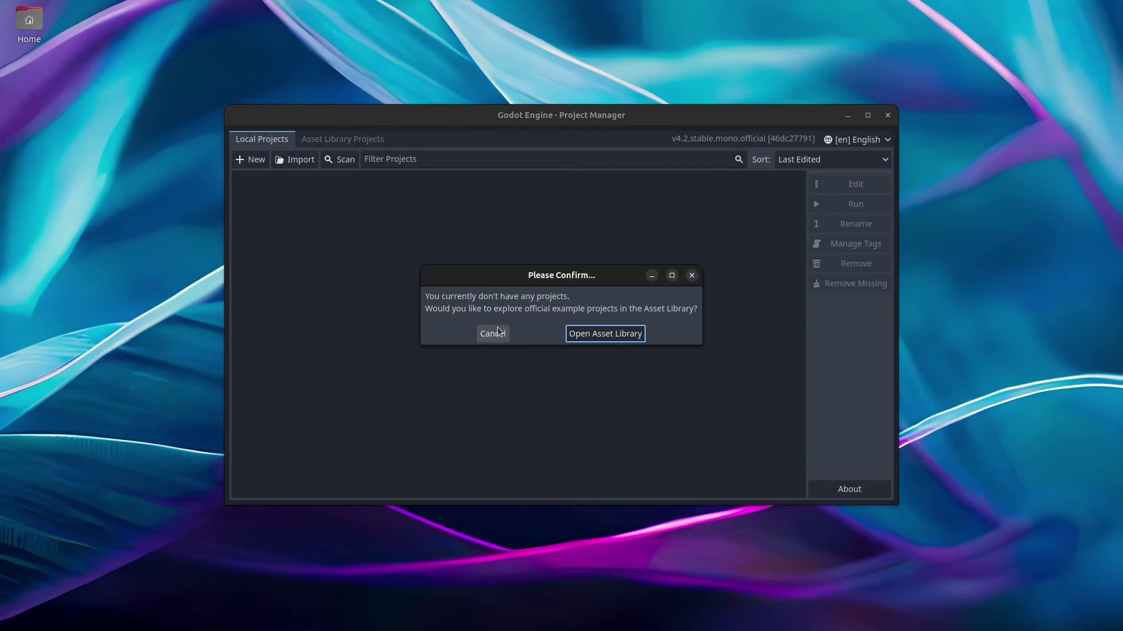
Step: Skip the example projects and create project Test in a new Godot/Test folder, opening it
click(493, 335)
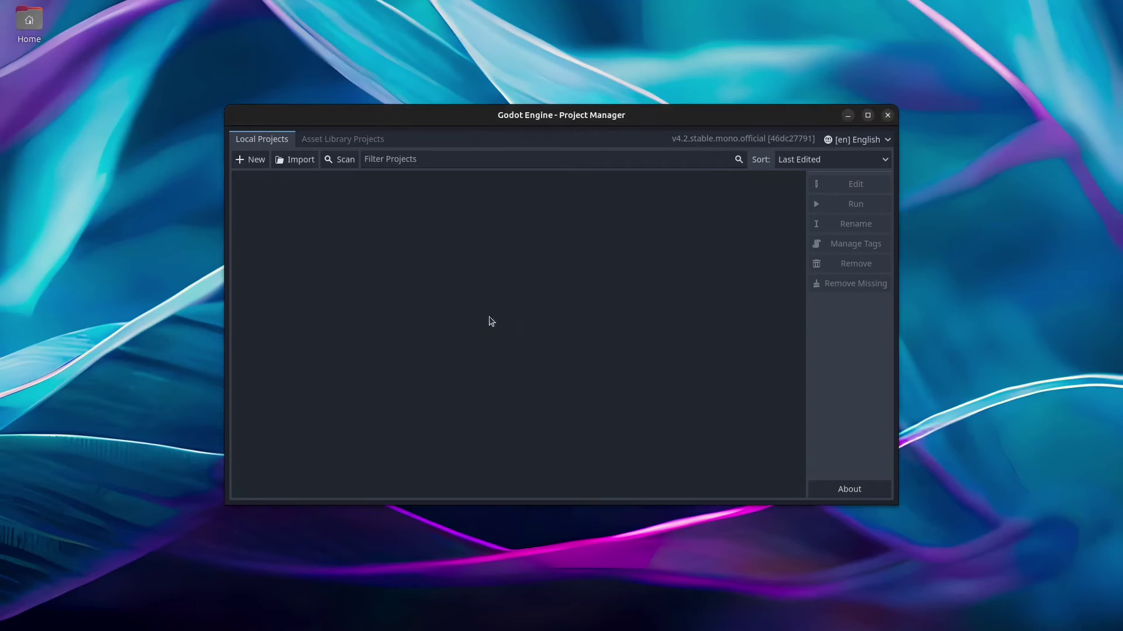
click(248, 165)
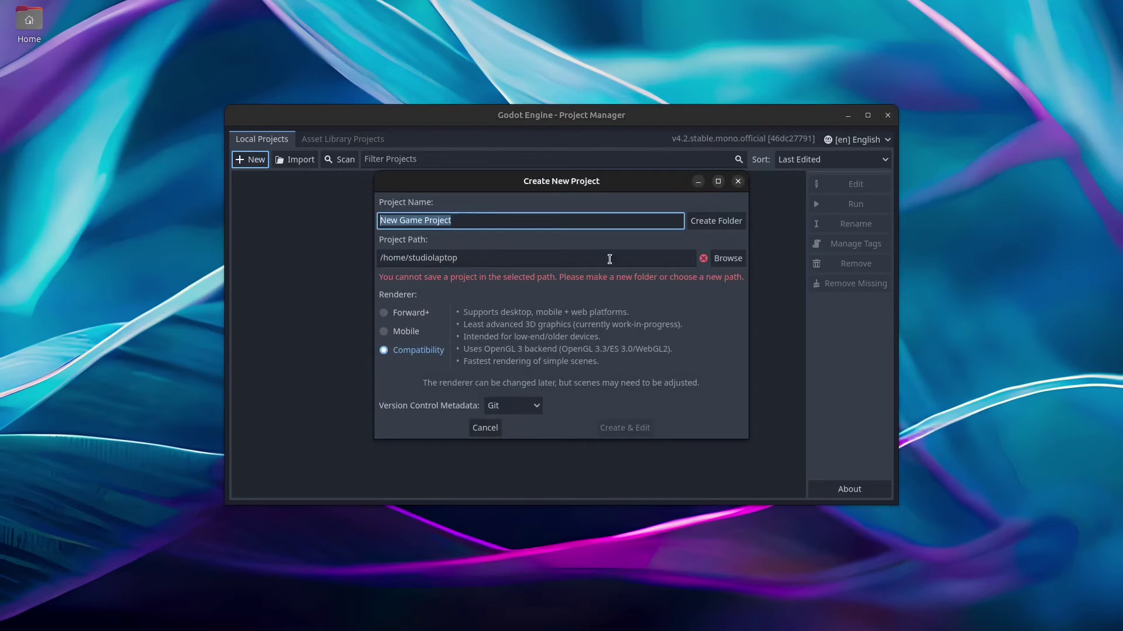
click(729, 259)
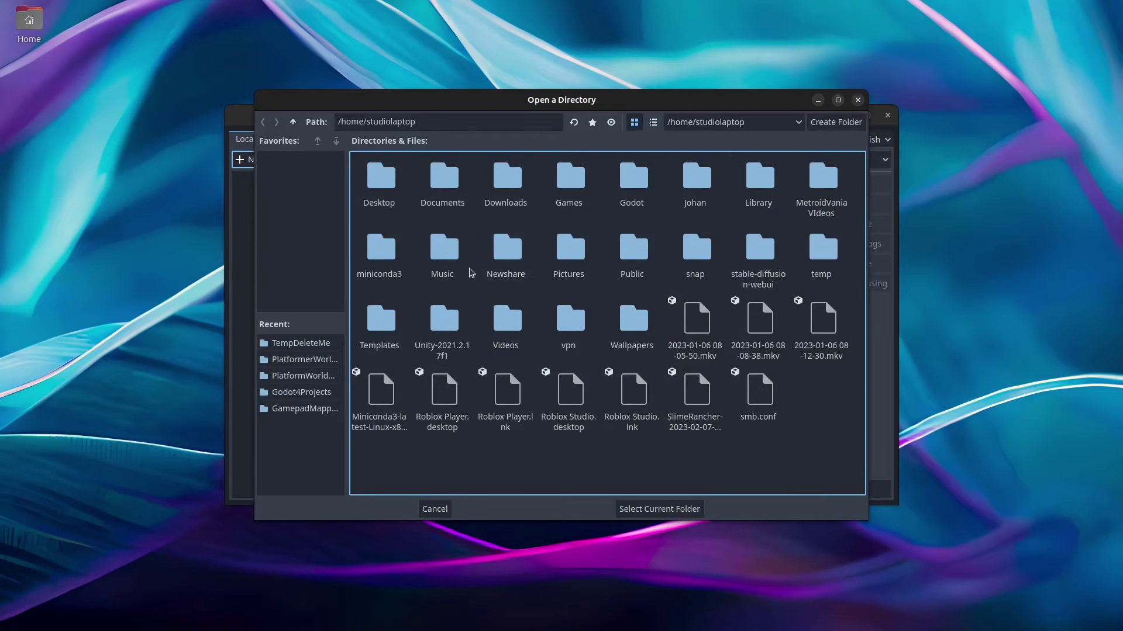
double_click(634, 180)
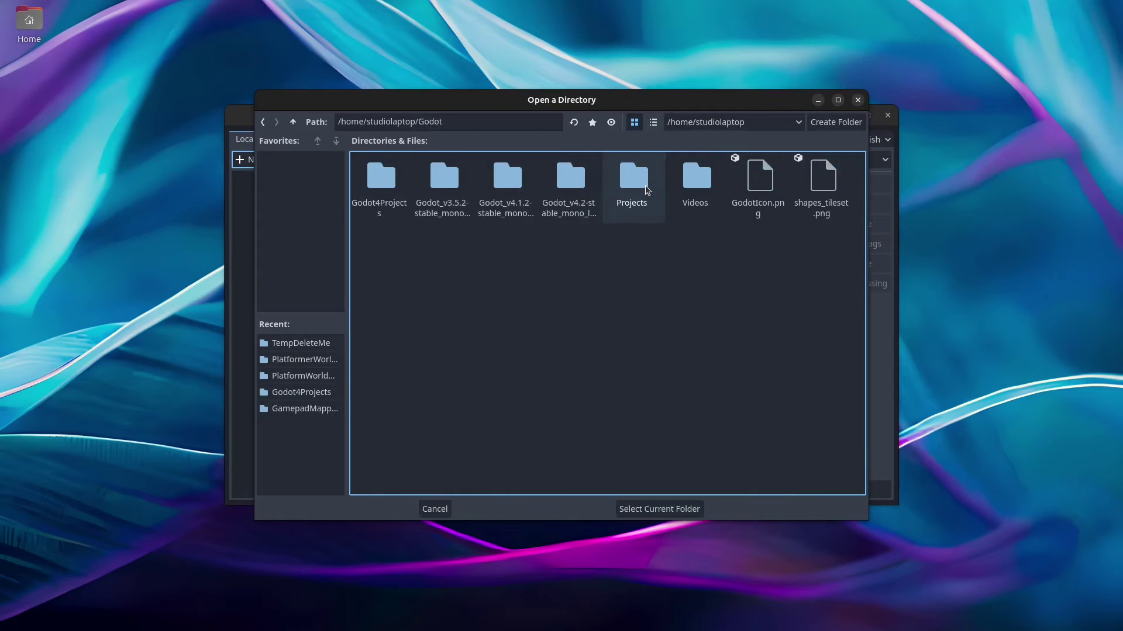
click(839, 122)
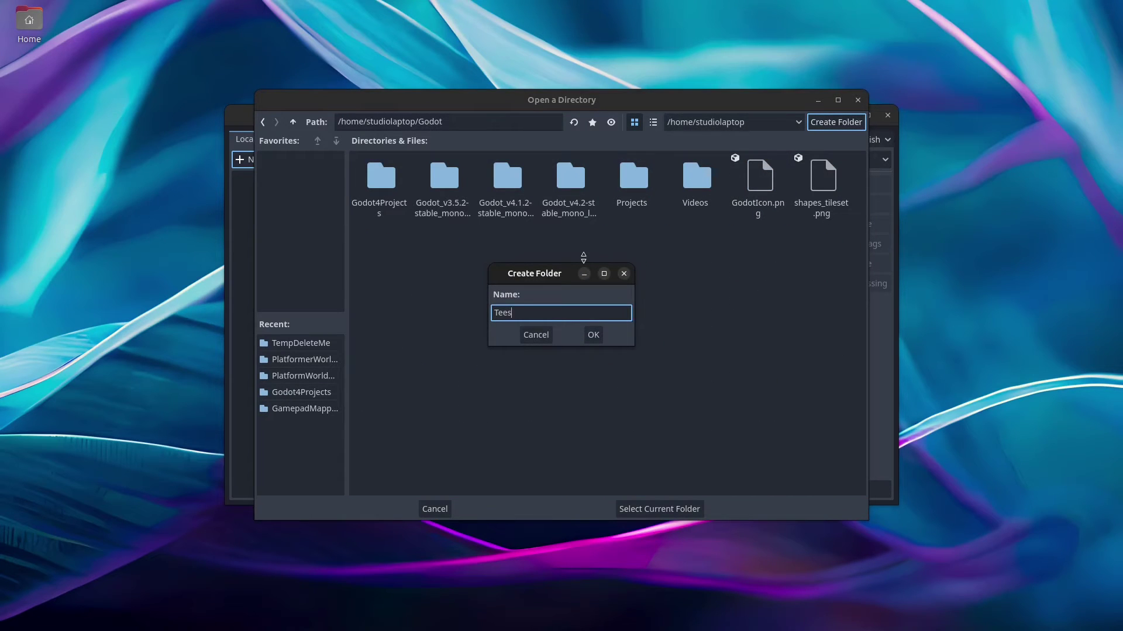
text(Test)
key(Return)
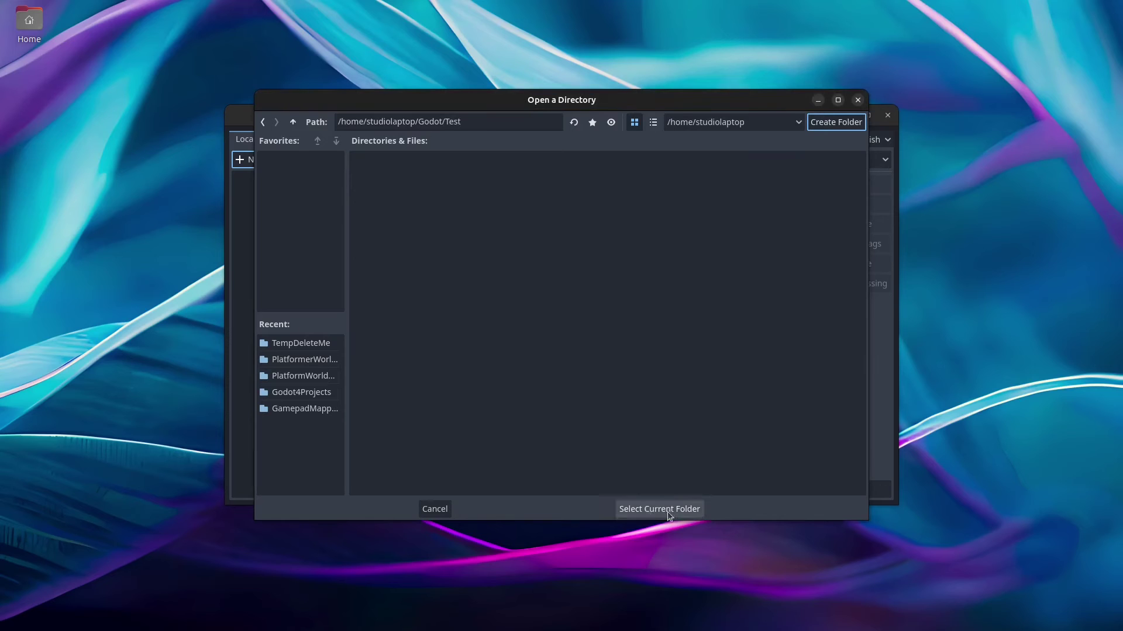
click(672, 510)
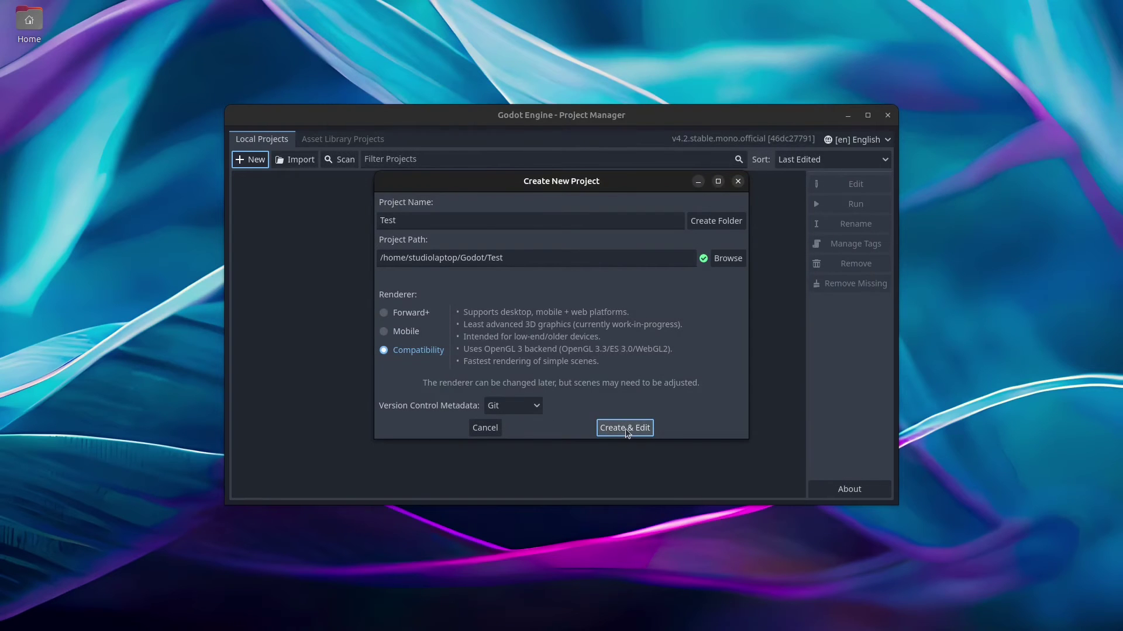
click(624, 428)
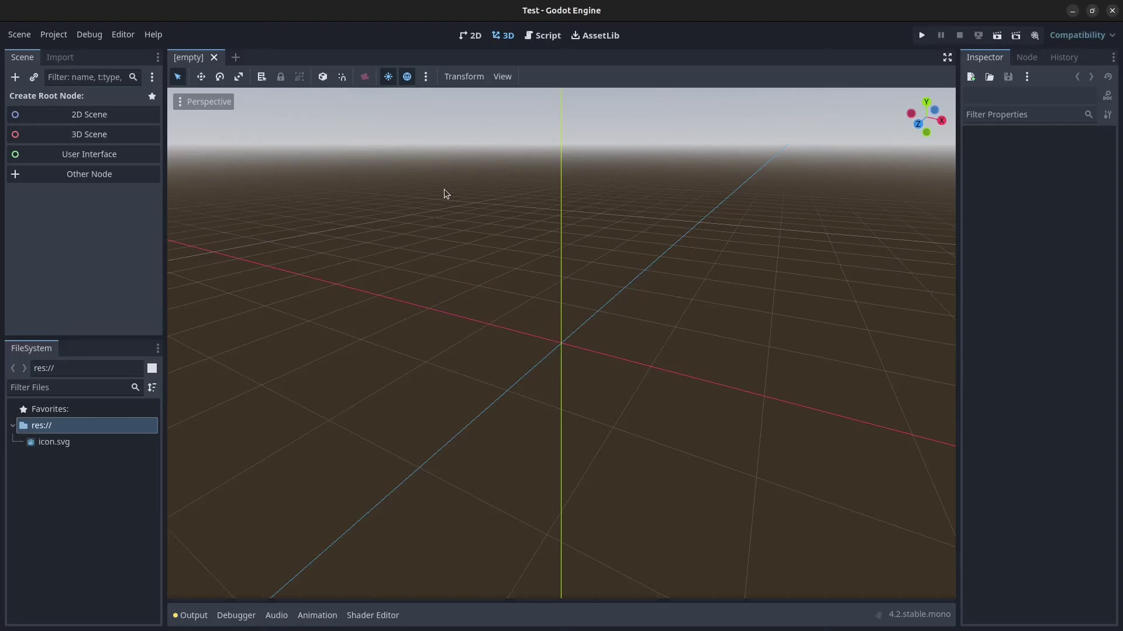
Step: Create a 2D scene and rename its Node2D root to Main
click(89, 115)
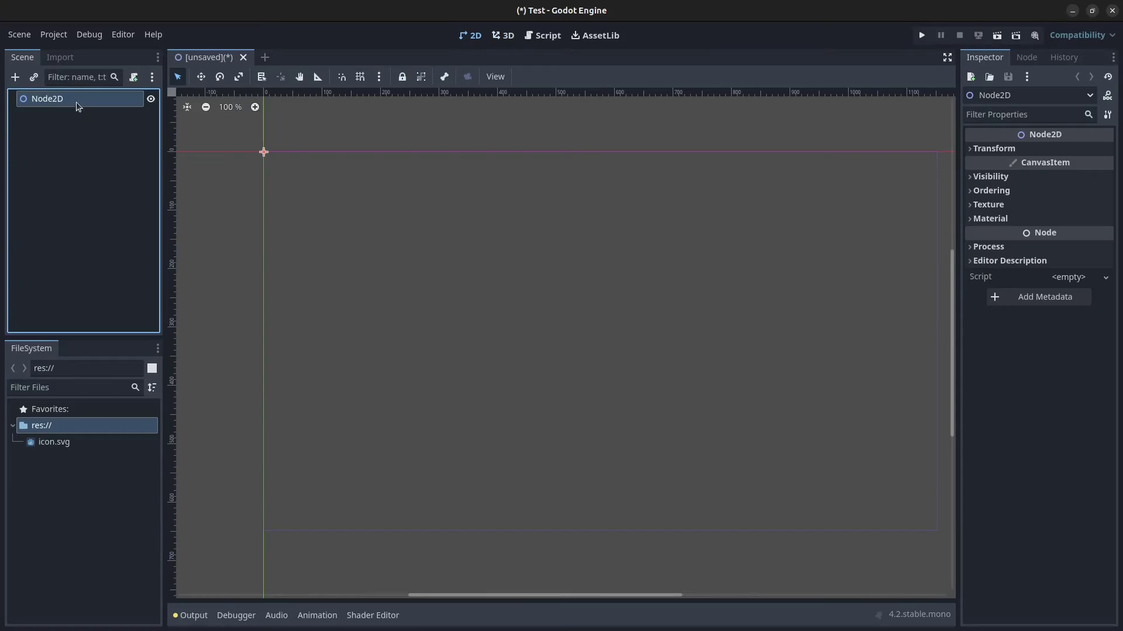
double_click(76, 98)
text(Main)
key(Return)
Step: Save the scene as Main.tscn inside a new Scenes folder
key(ctrl+s)
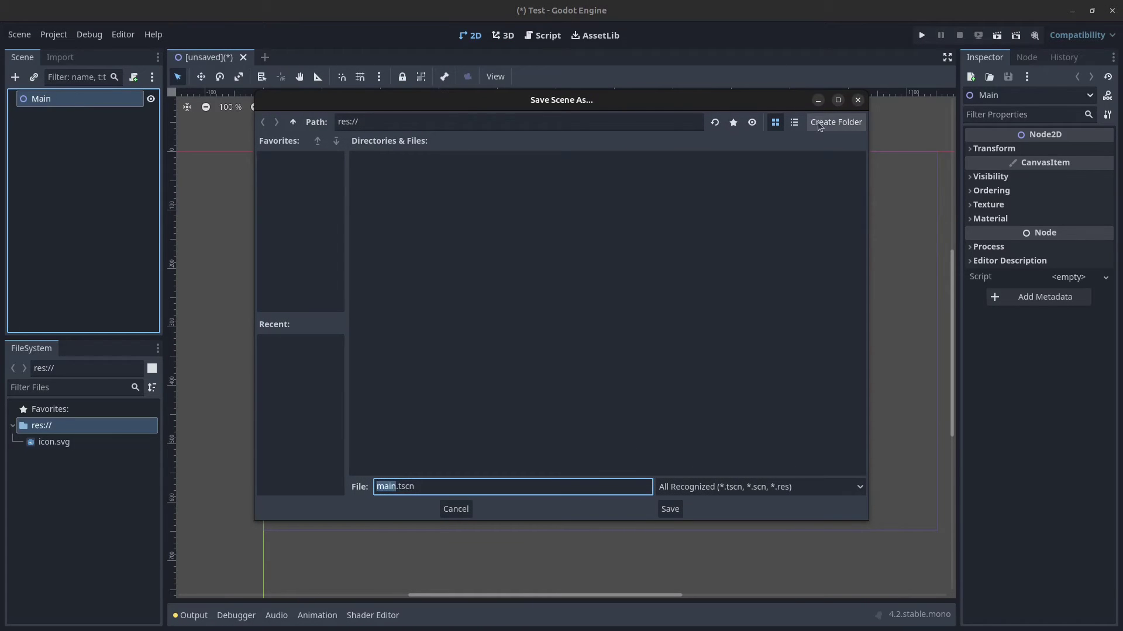
click(834, 122)
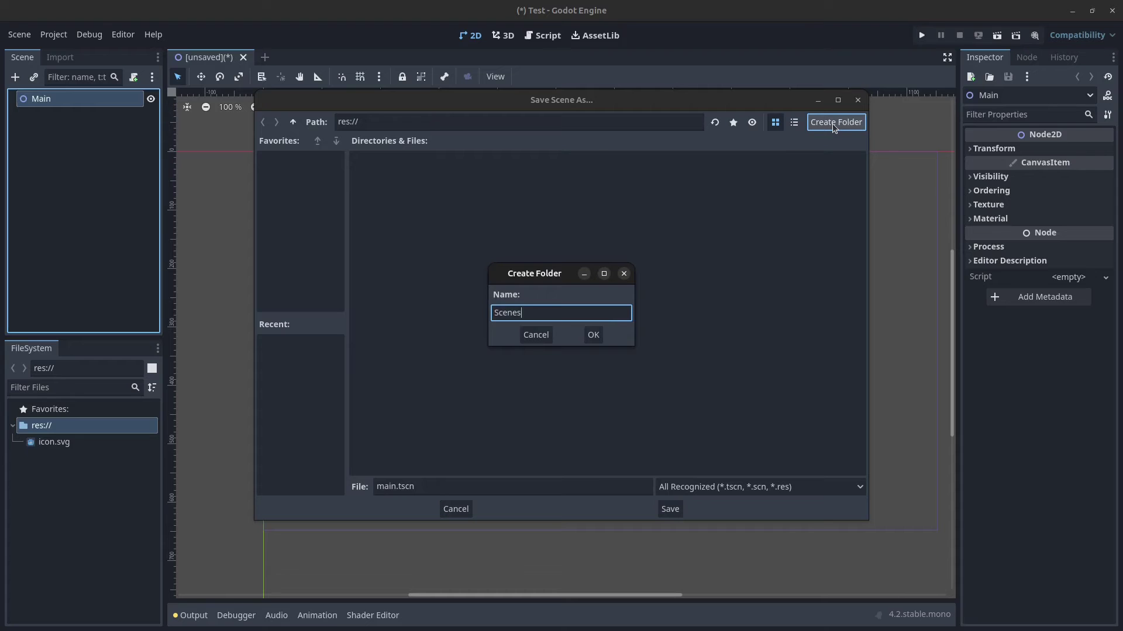
key(Return)
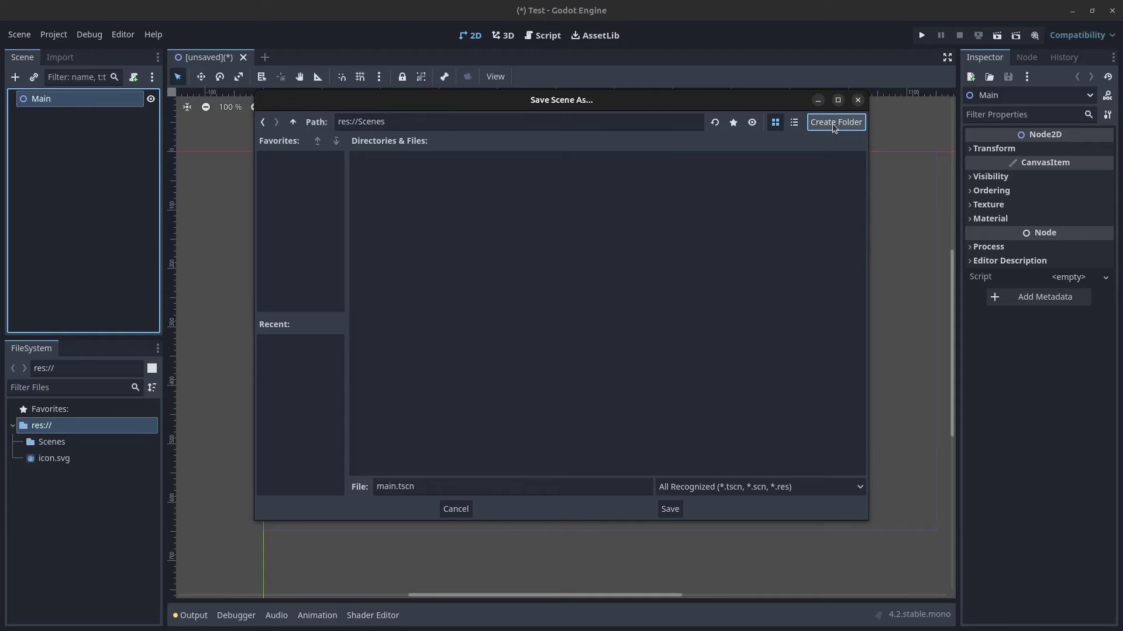
click(387, 484)
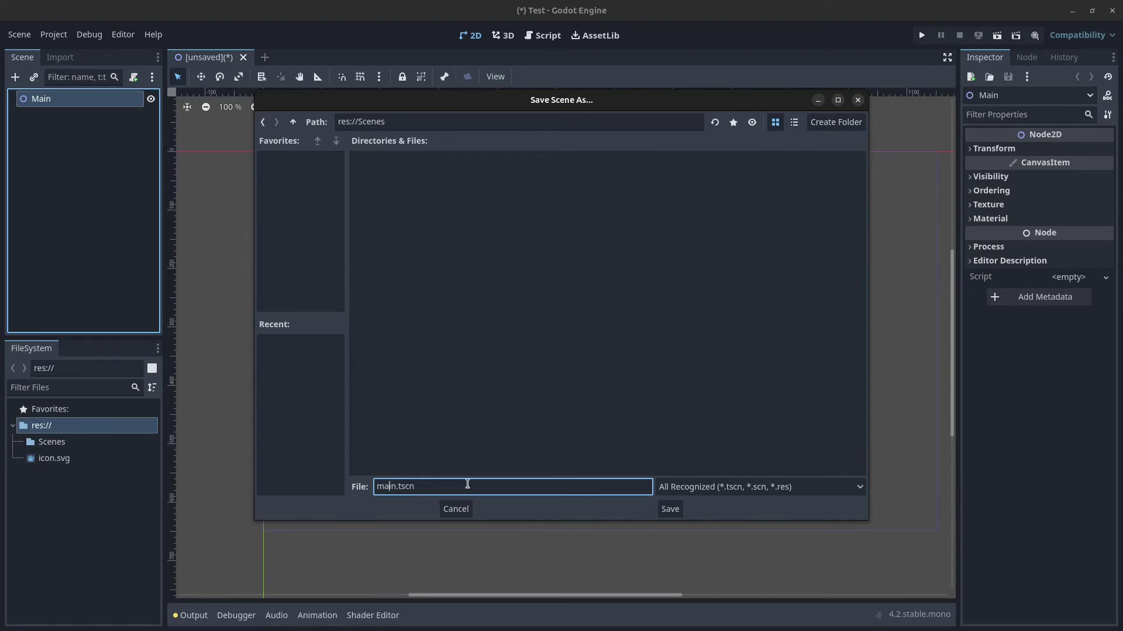
key(BackSpace)
text(M)
click(673, 511)
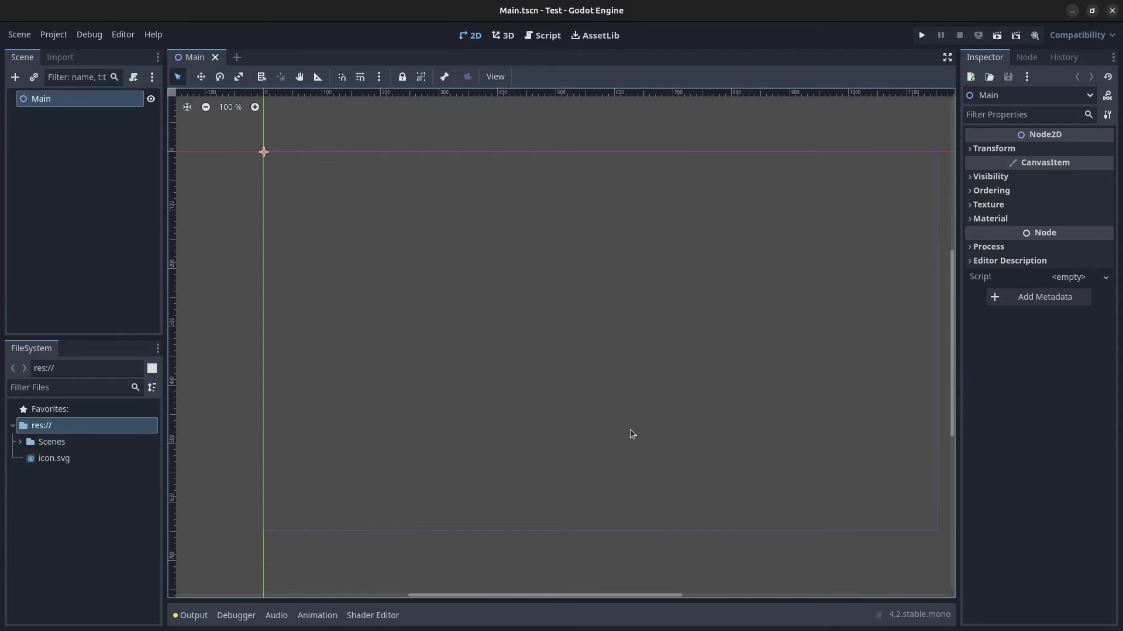
Step: In Editor Settings under Dotnet > Editor, keep Visual Studio Code as the external editor
click(122, 36)
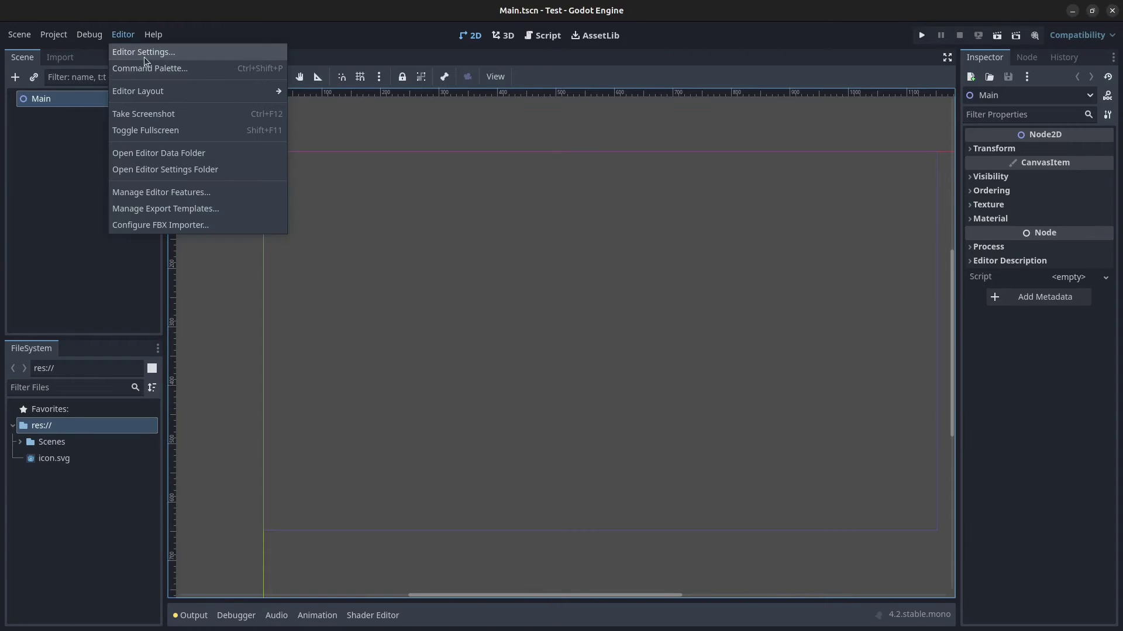
click(145, 53)
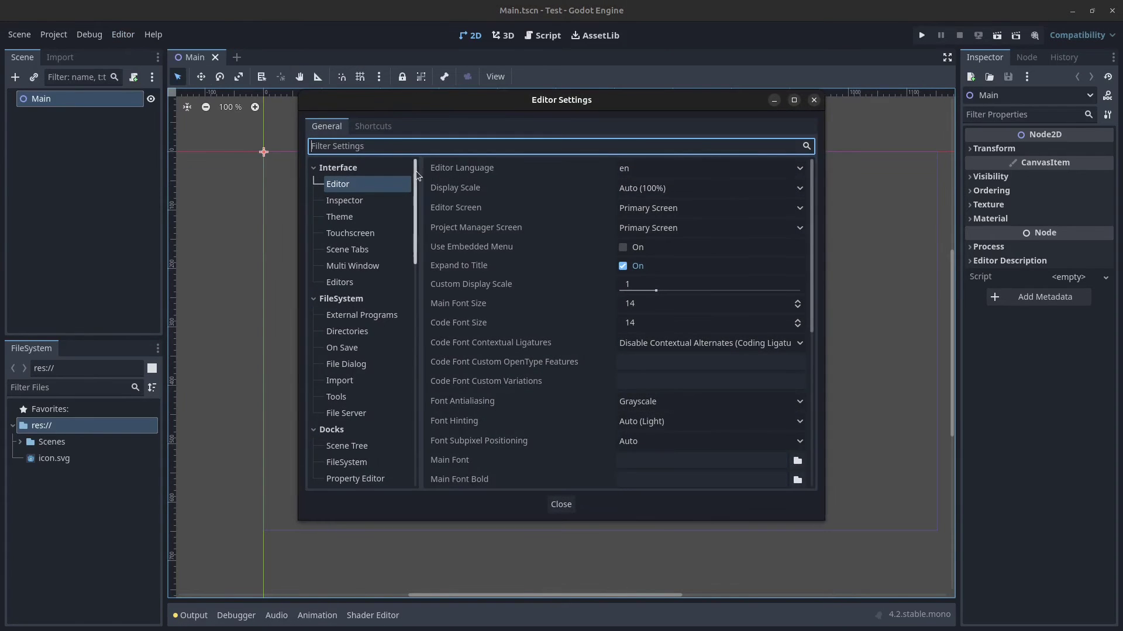
drag(418, 175, 418, 336)
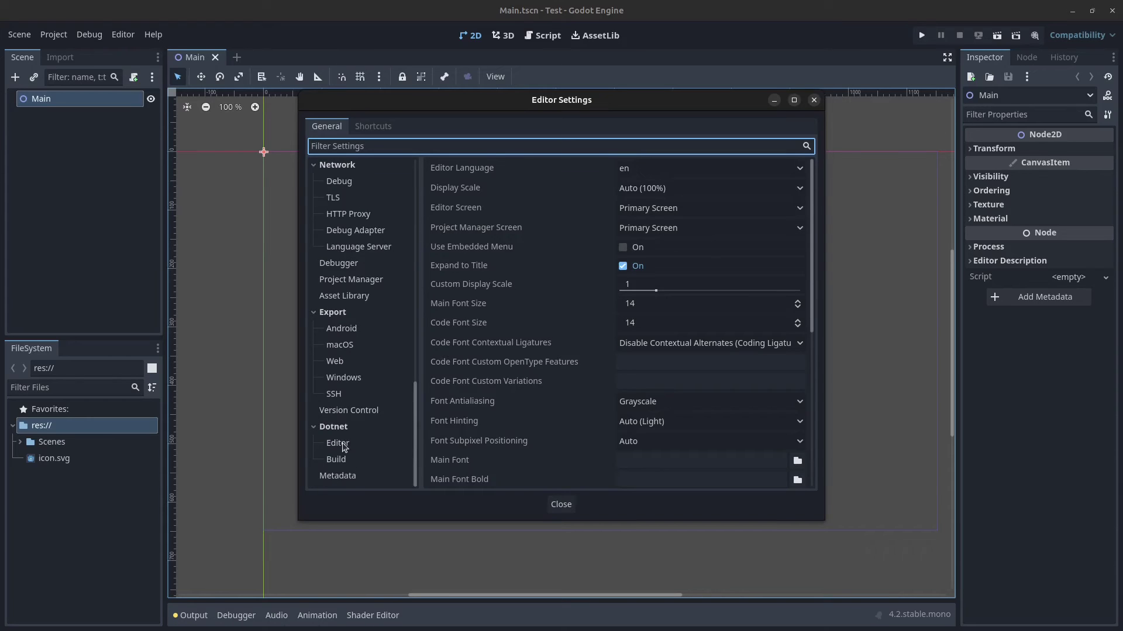
click(337, 444)
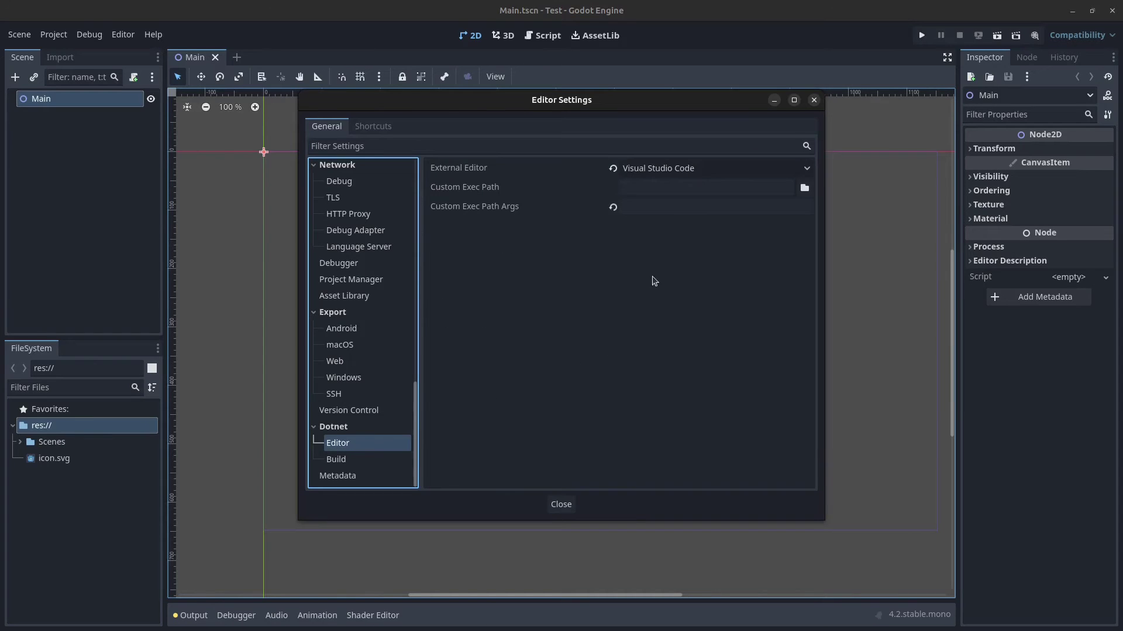
click(670, 169)
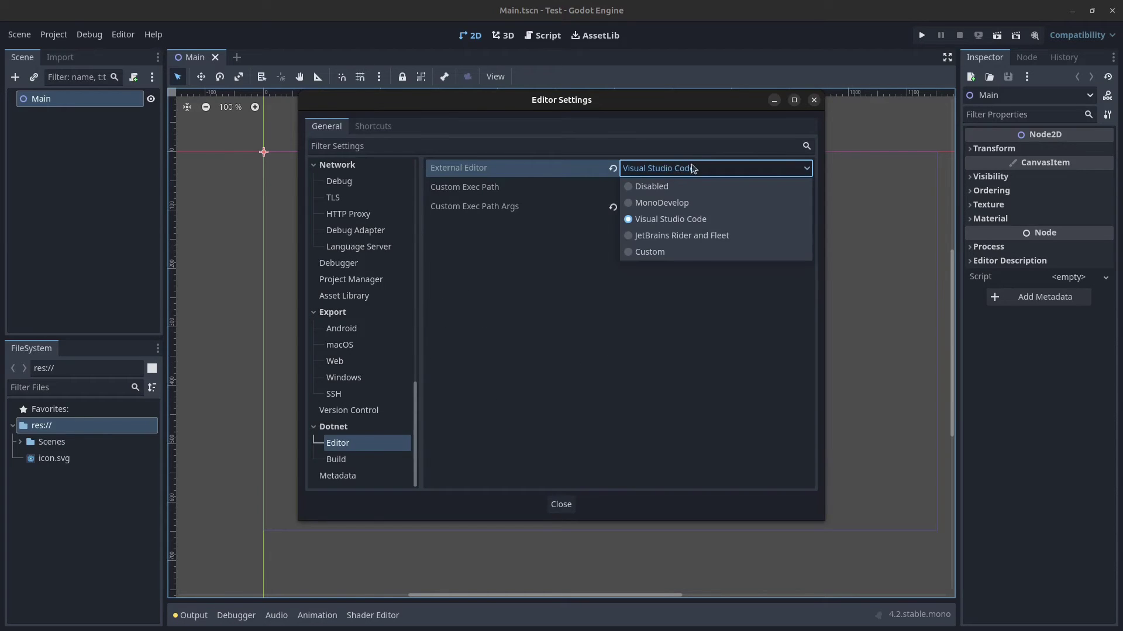
click(726, 171)
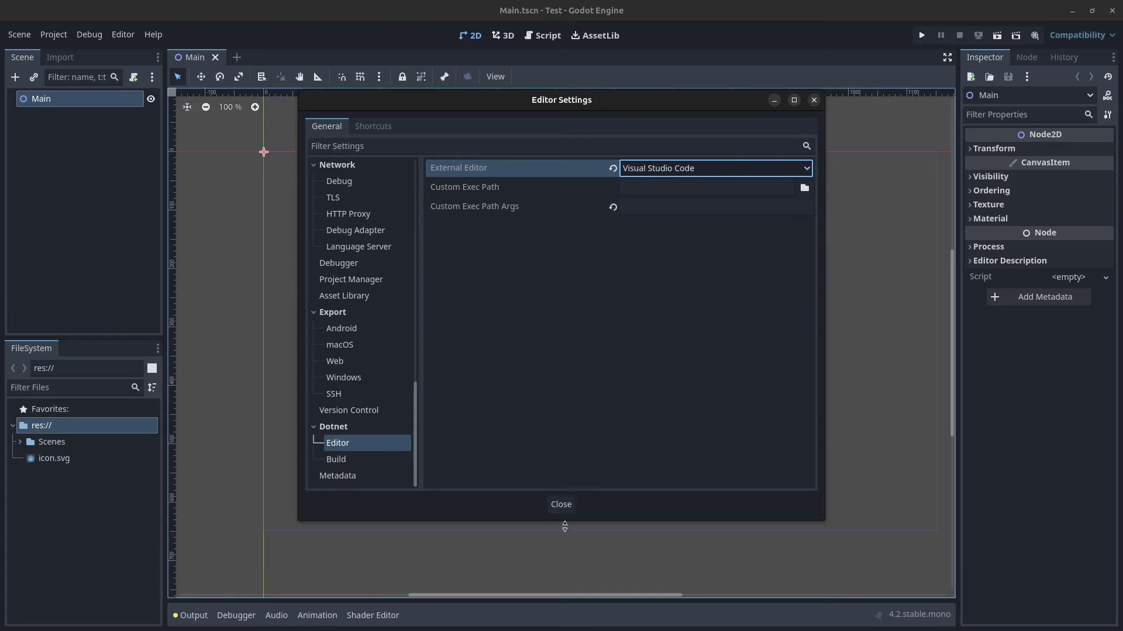
click(561, 506)
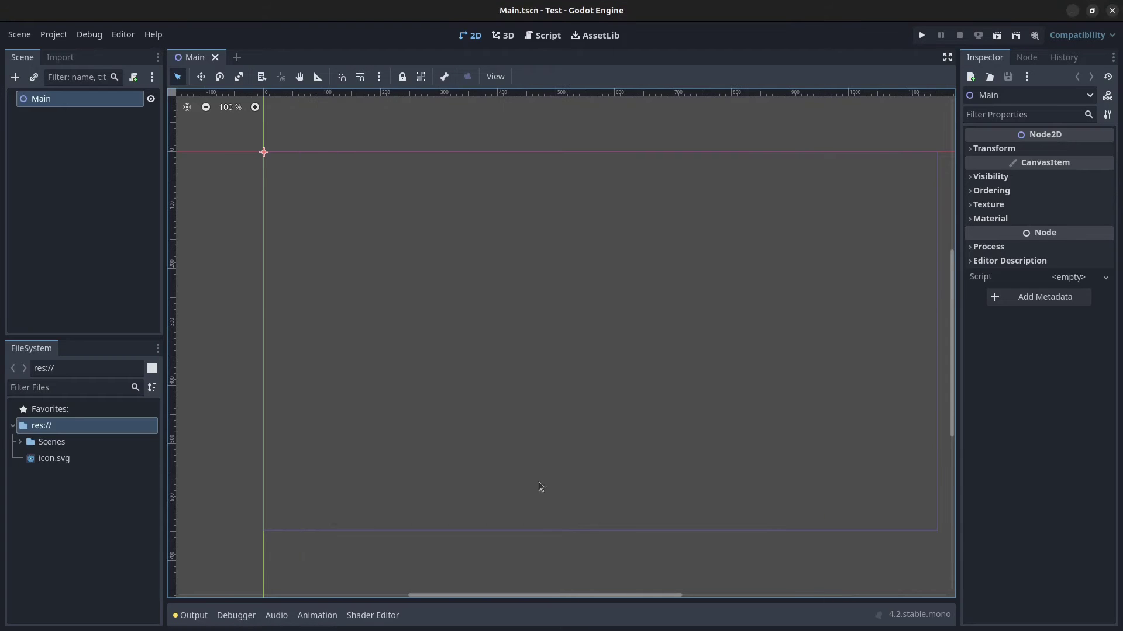
Step: Add a Sprite2D child node under Main
right_click(49, 102)
click(138, 109)
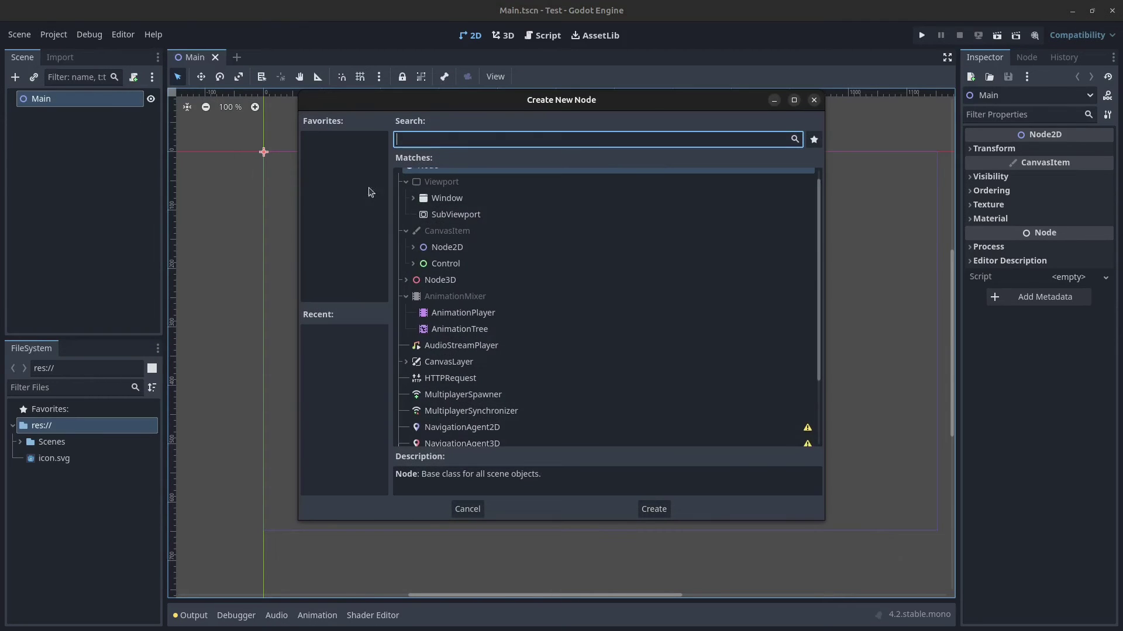
text(sprite)
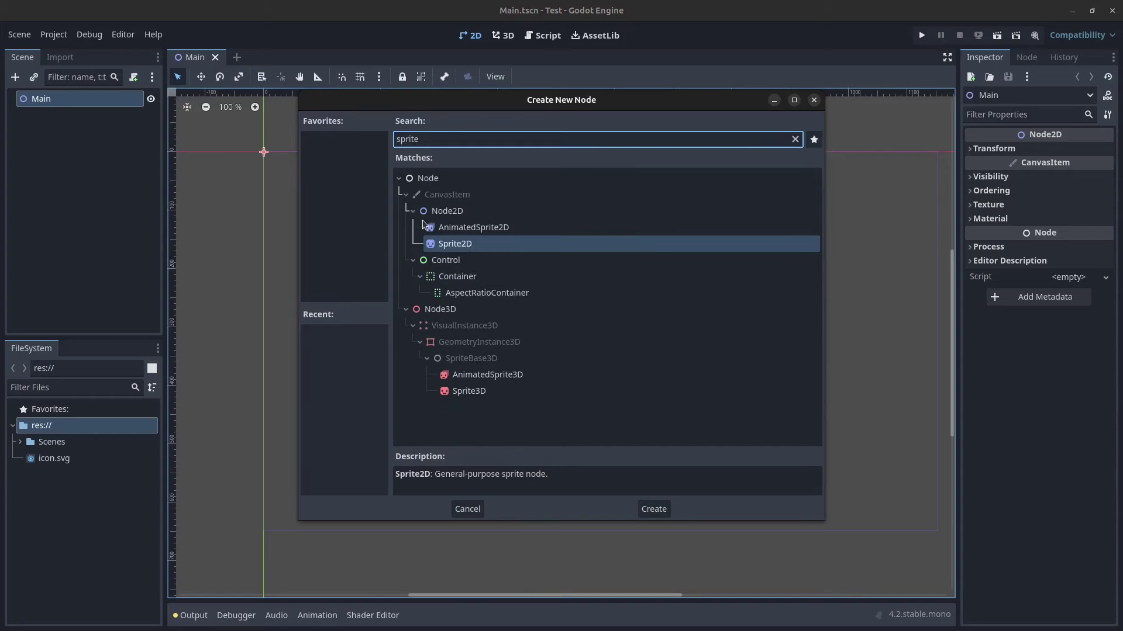
click(466, 257)
click(465, 244)
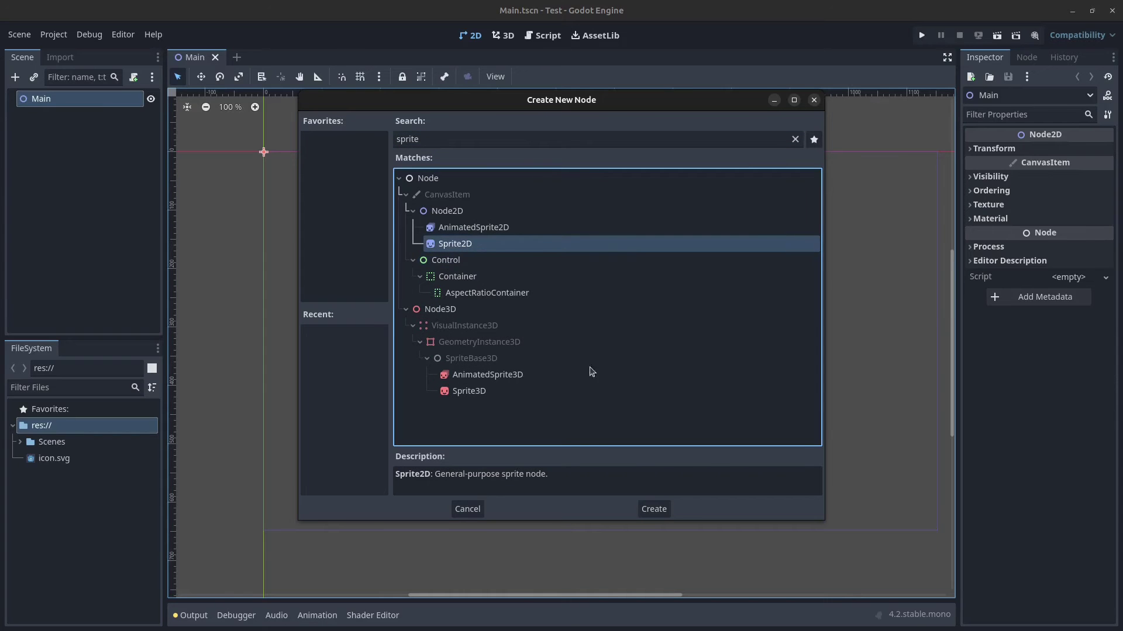
click(654, 509)
Step: Give the sprite the icon.svg texture and position (100, 350), then save the scene
click(44, 461)
drag(44, 464, 64, 120)
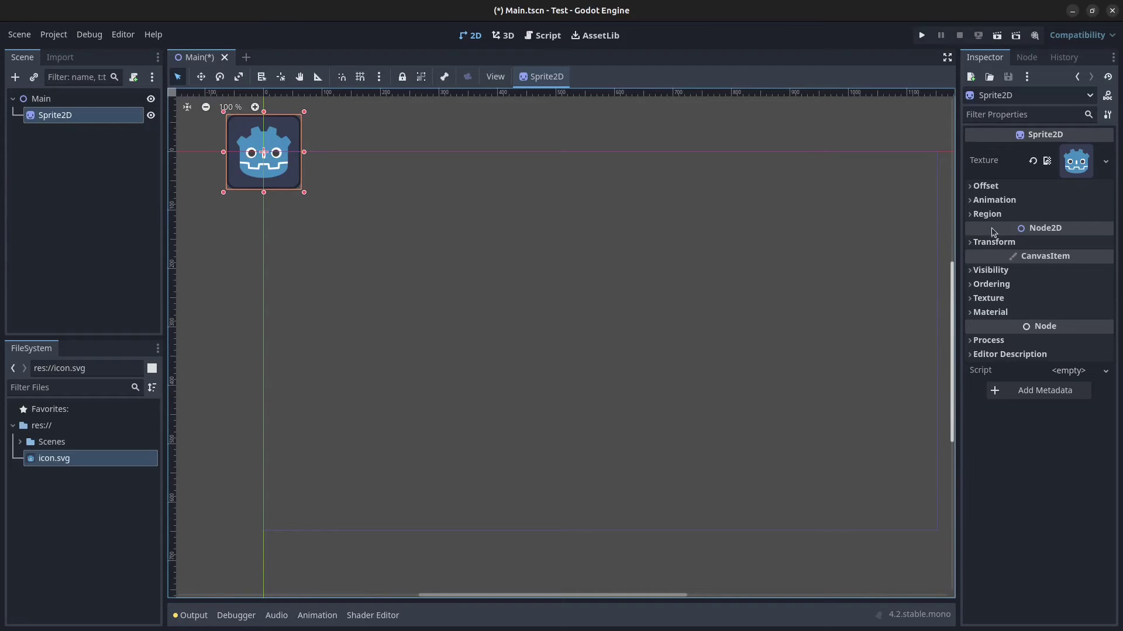
click(977, 242)
click(1077, 276)
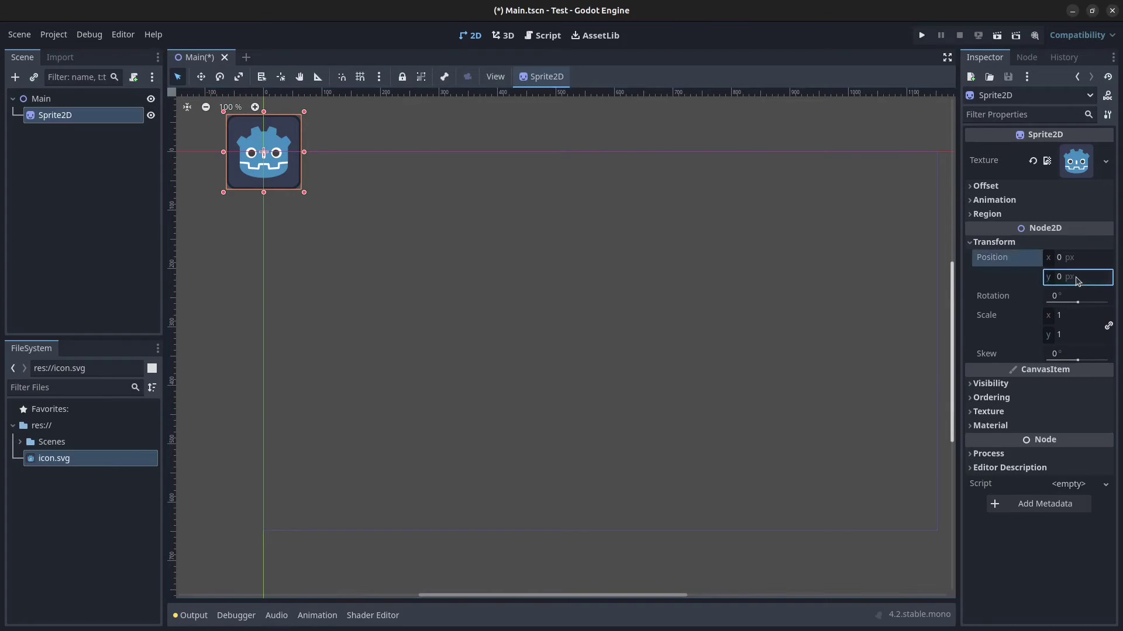
key(Return)
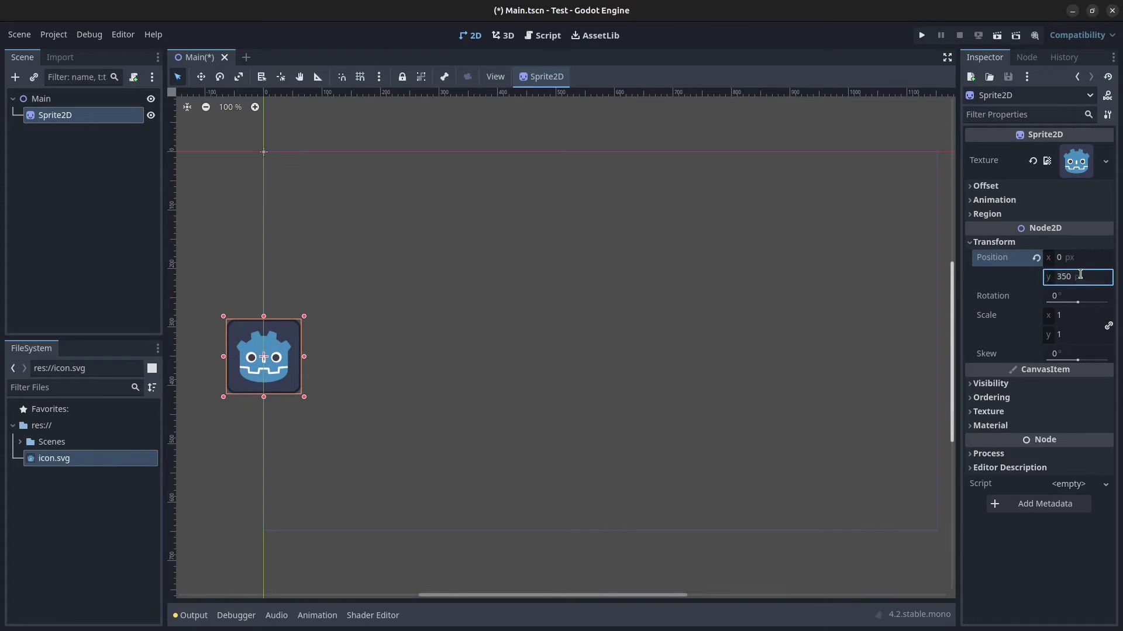
click(1074, 260)
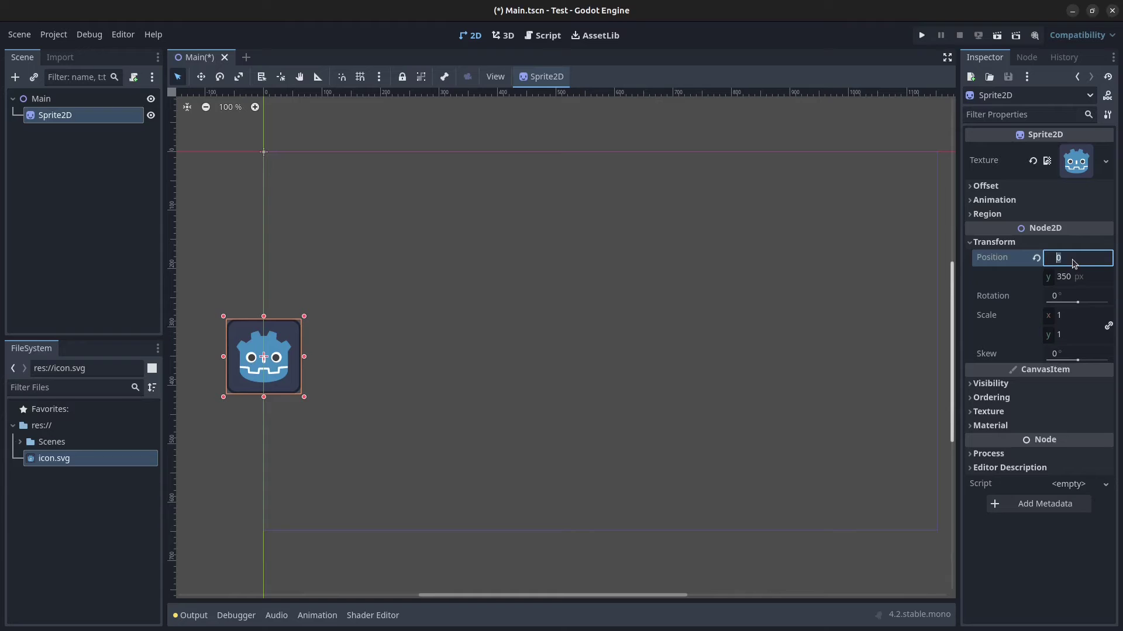
text(100)
key(Return)
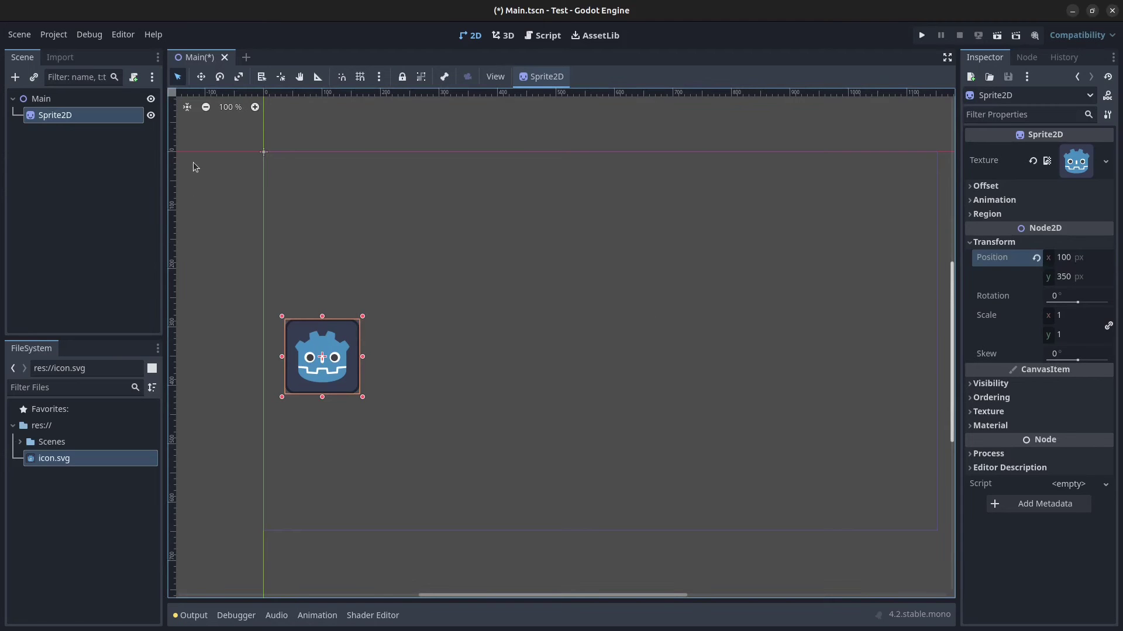
key(ctrl+s)
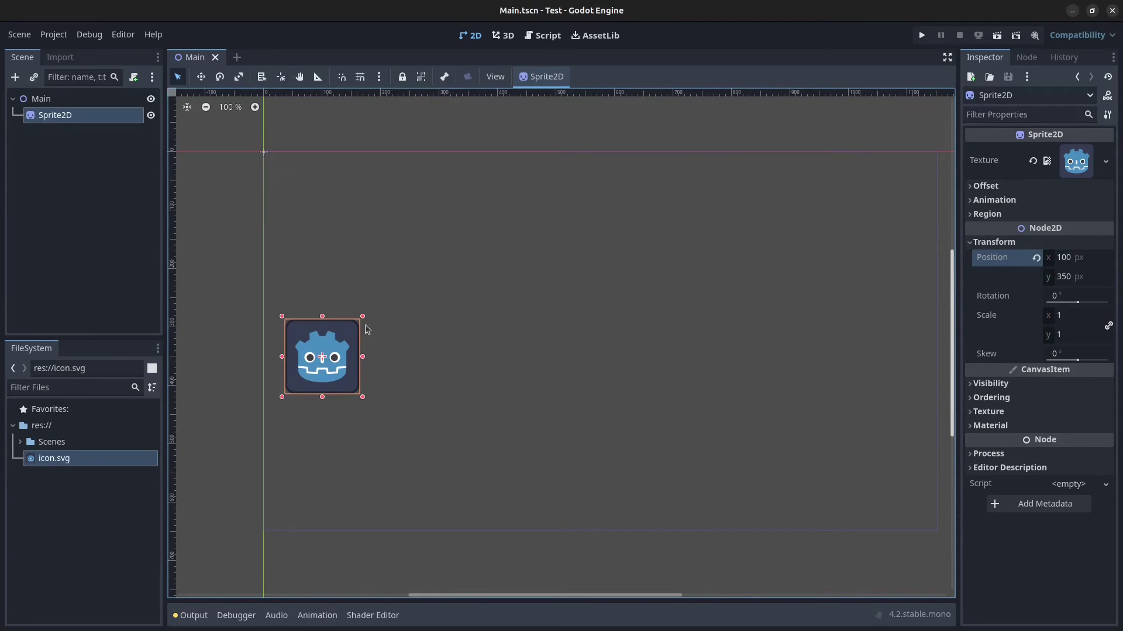
Step: Attach a new C# script, Main.cs, to Main and place the caret inside _Ready()
right_click(44, 99)
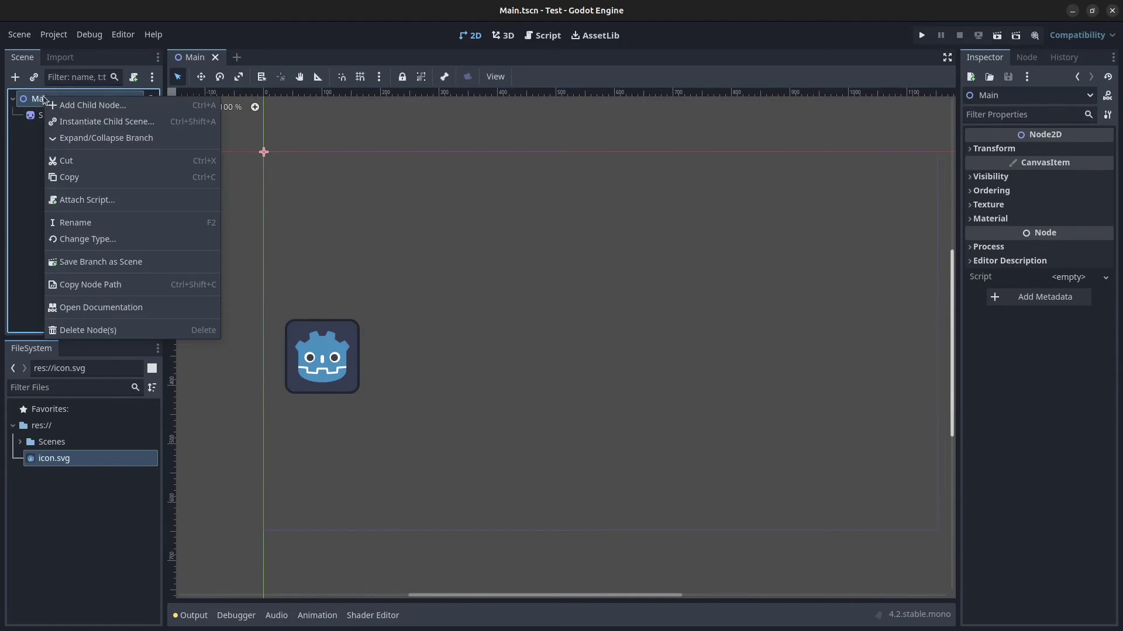
click(115, 202)
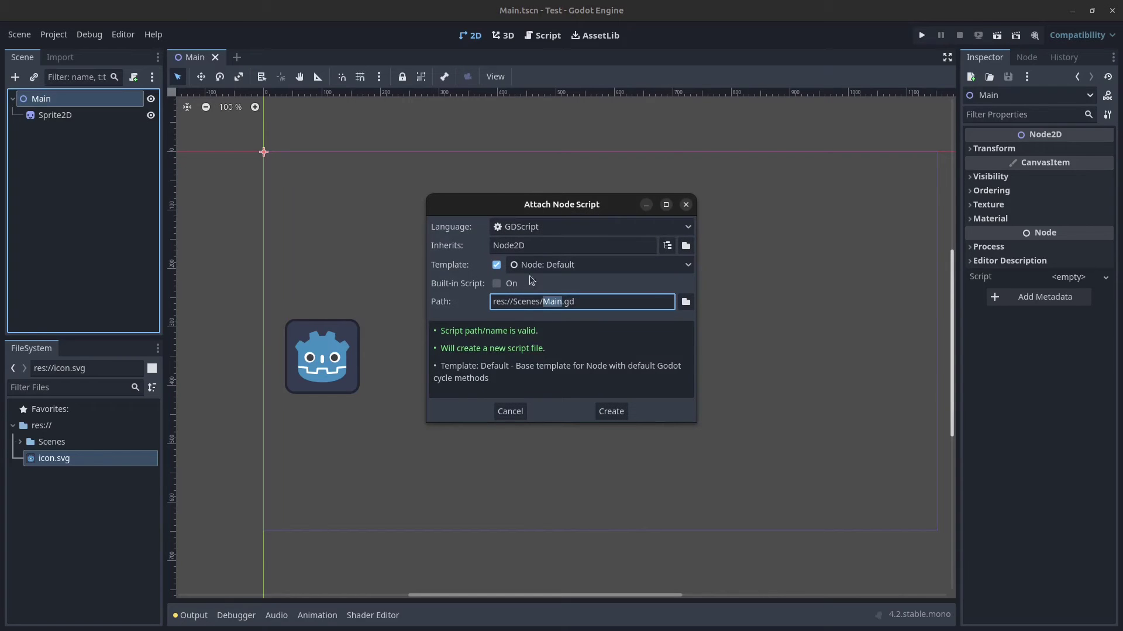
click(574, 226)
click(546, 258)
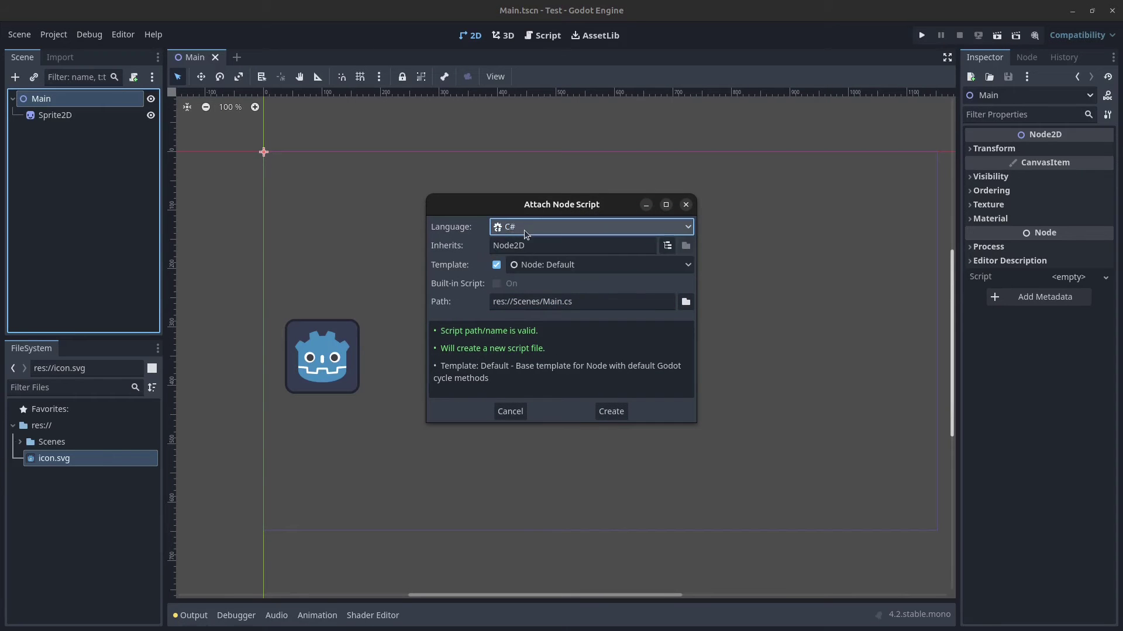
click(619, 413)
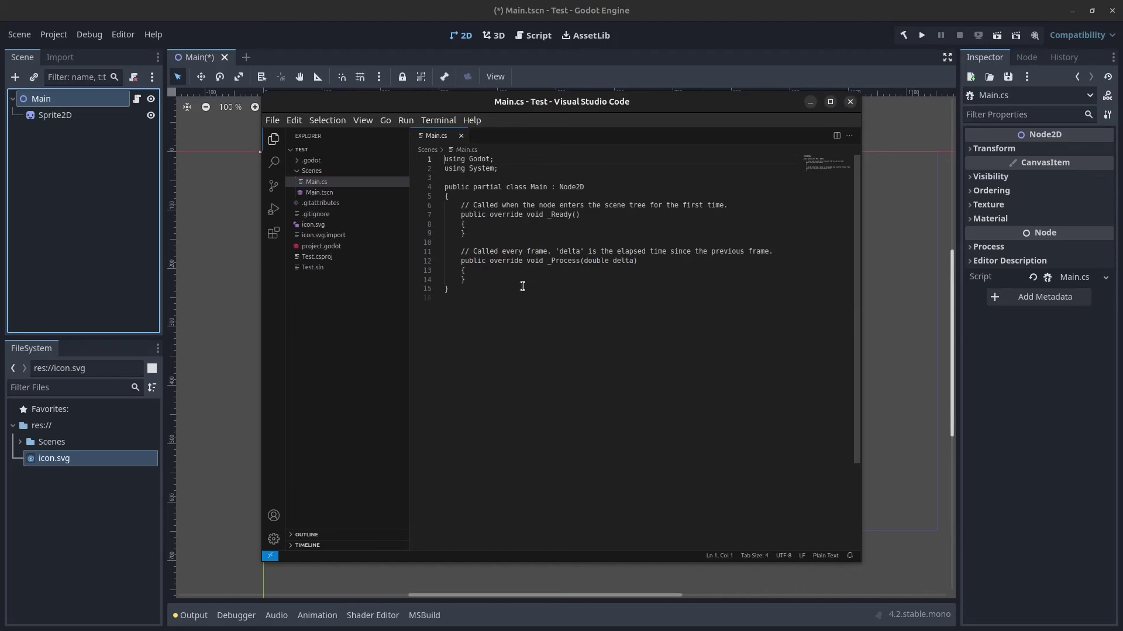
click(518, 228)
click(518, 249)
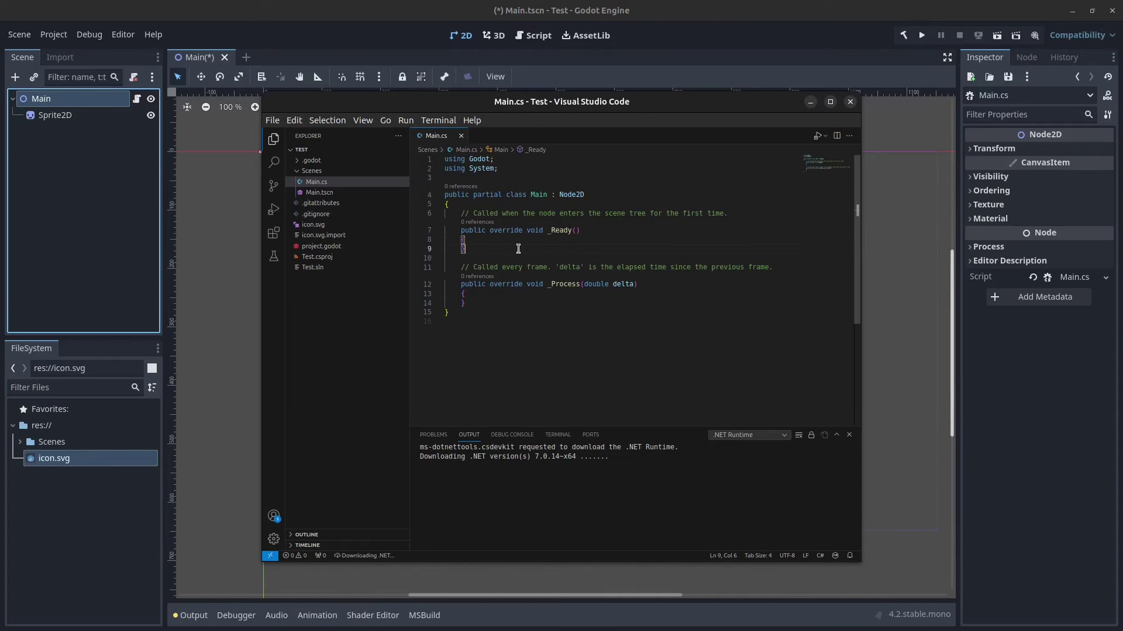
click(671, 13)
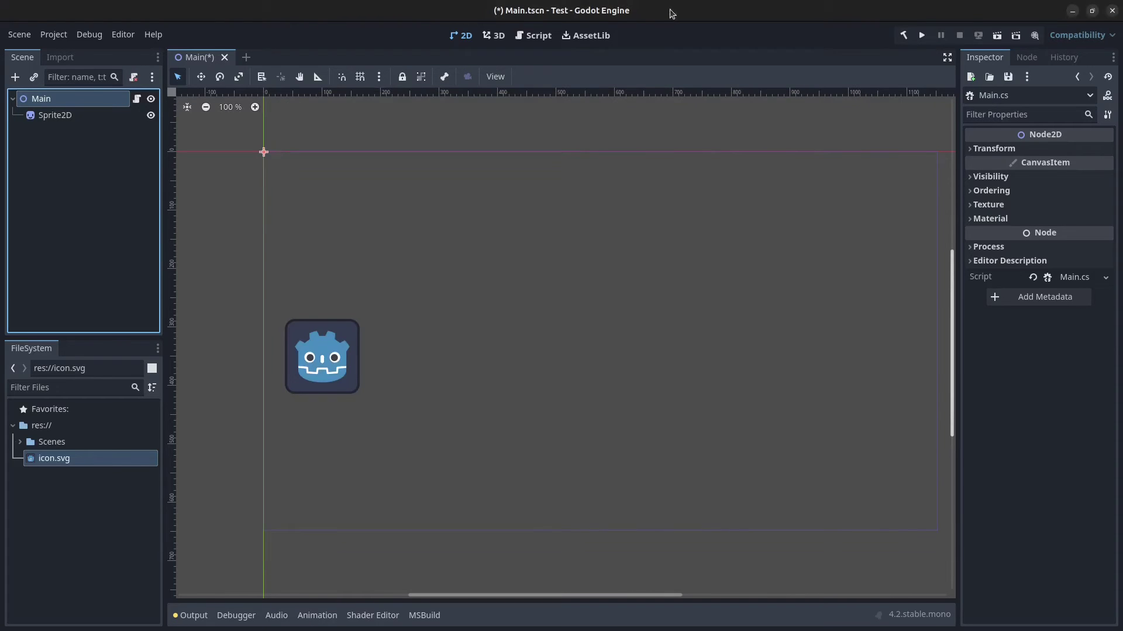
Step: Run the project with the current scene as main scene, then close the game window
click(922, 36)
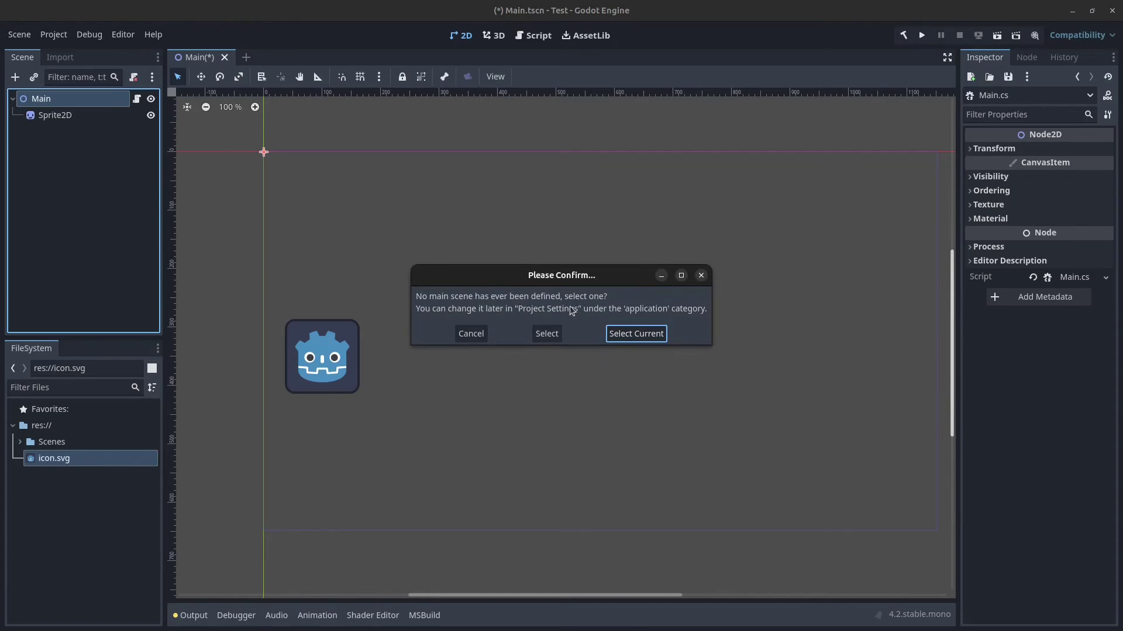
click(637, 335)
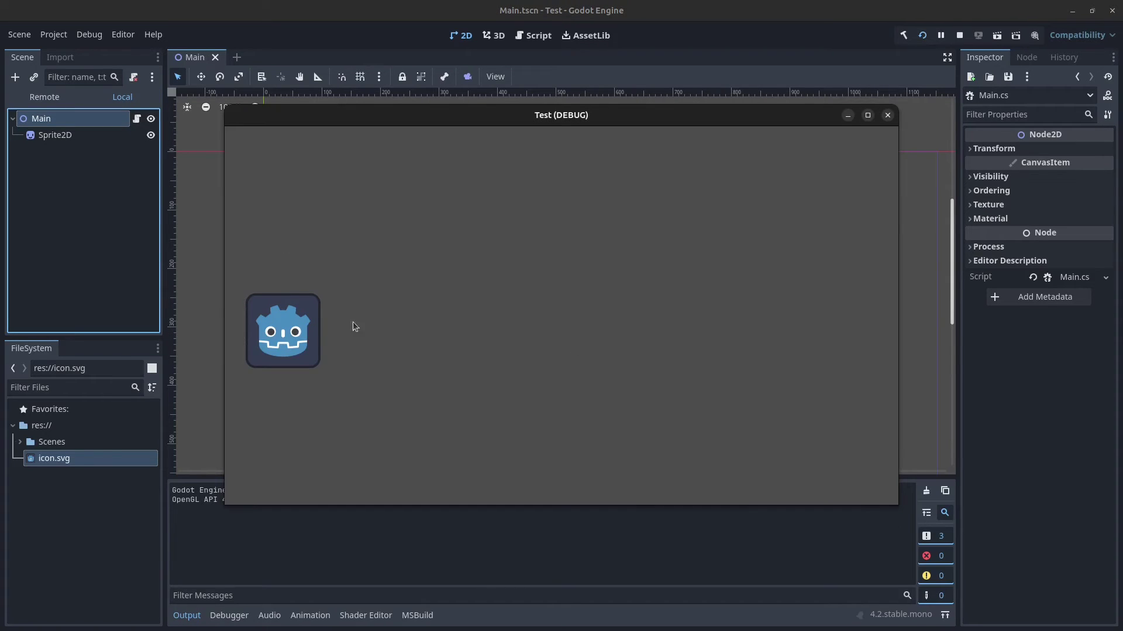
click(887, 116)
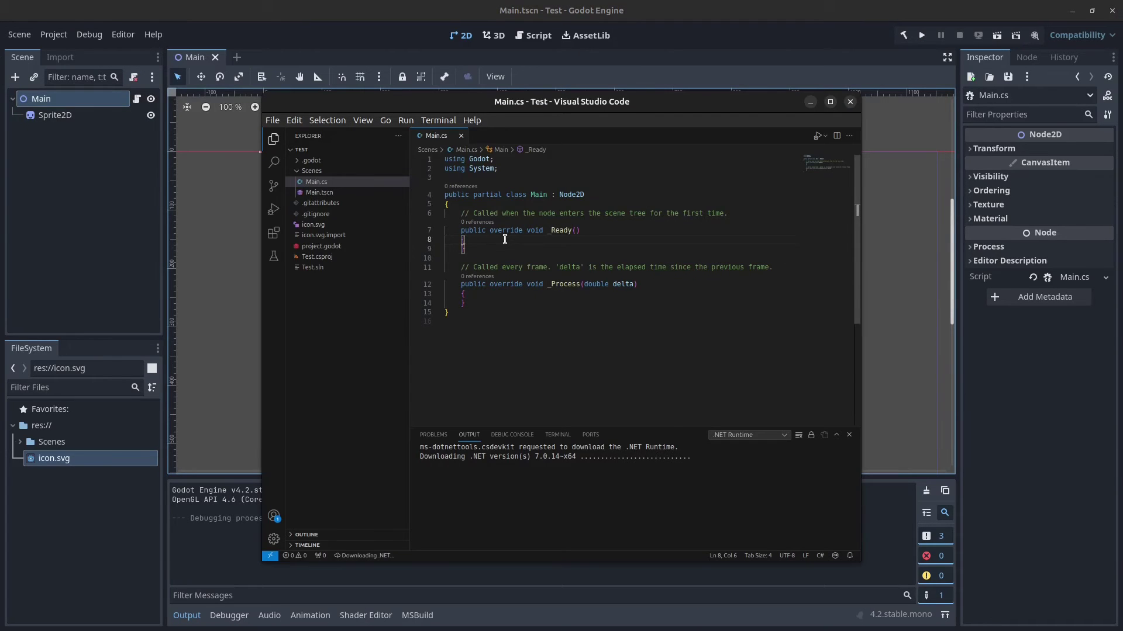
Step: Add GD.Print("Heloo"); to _Ready(), save Main.cs, and run the project
key(Return)
text(GD.)
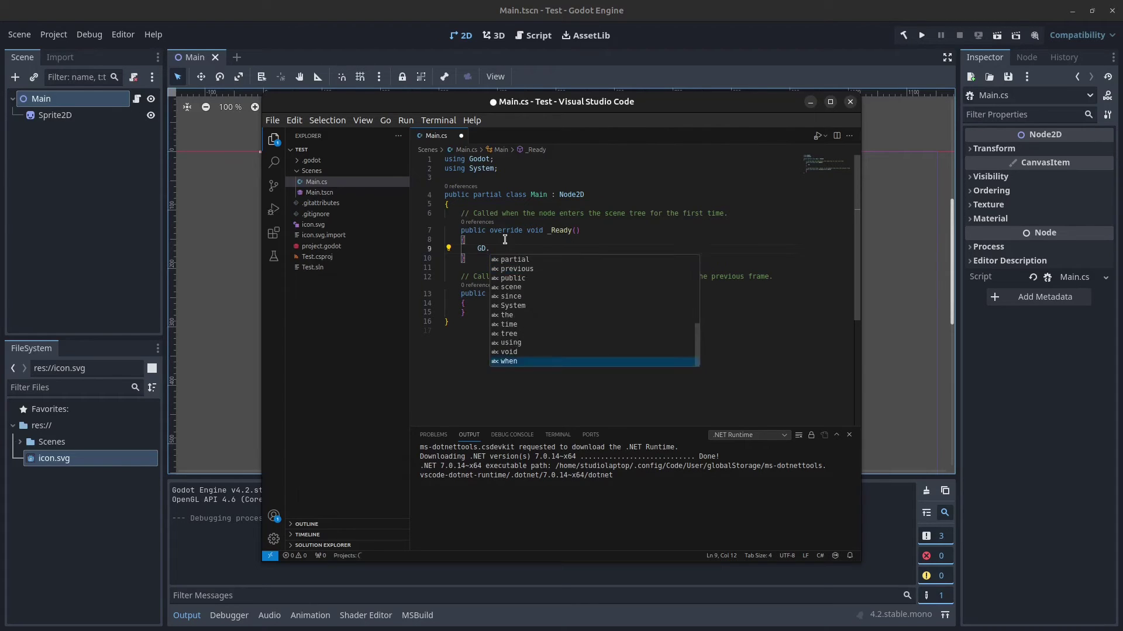
text(P)
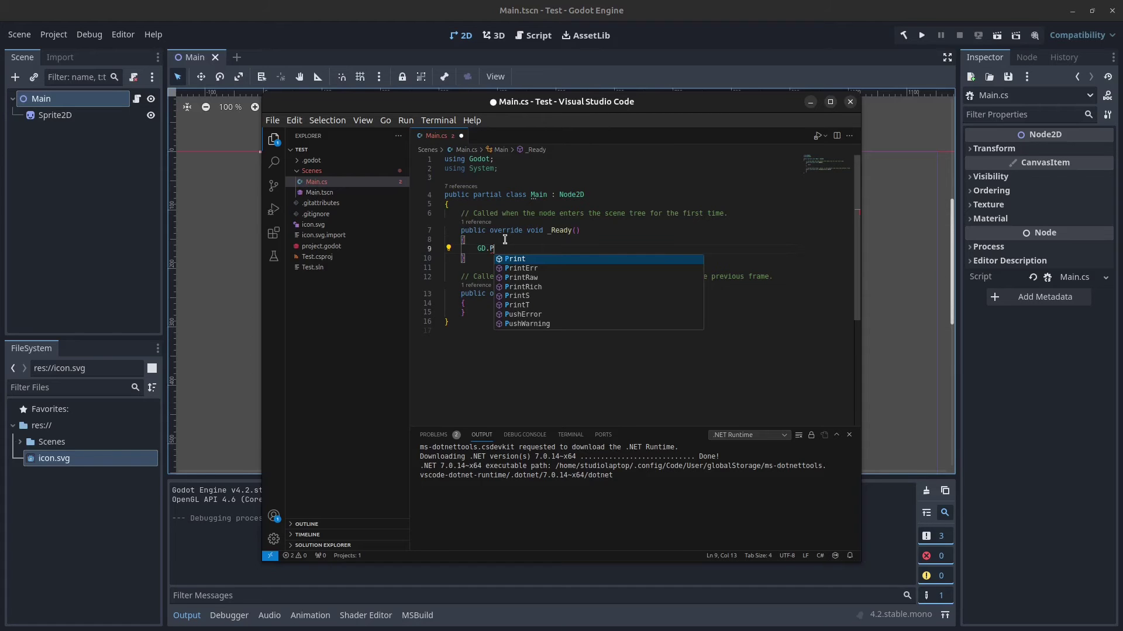
text(rint("Hel)
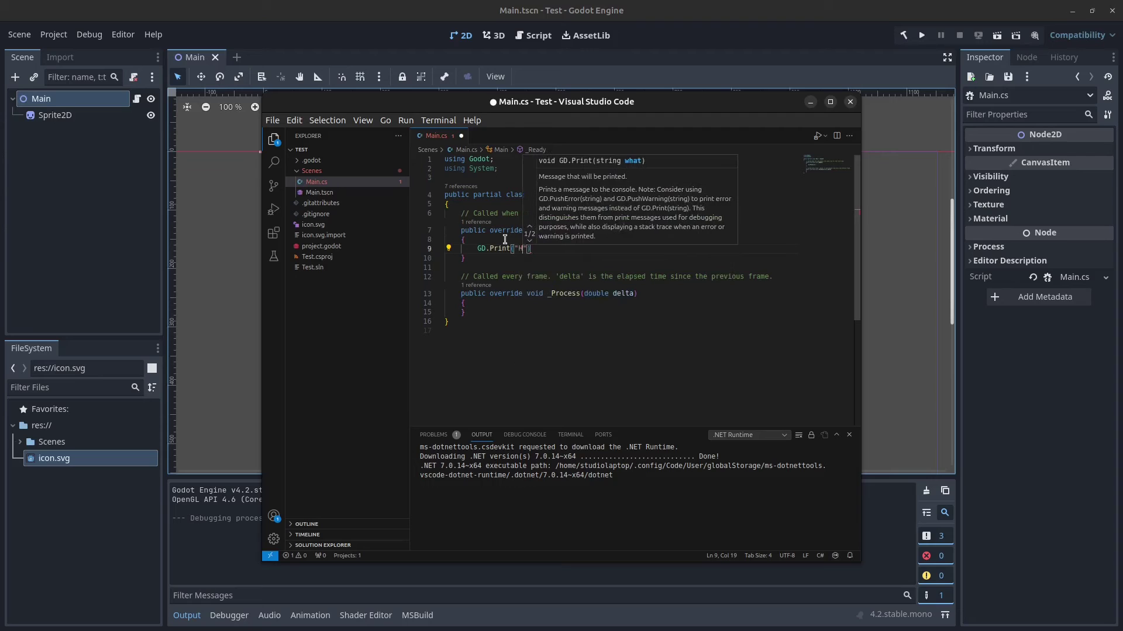
text(oo");)
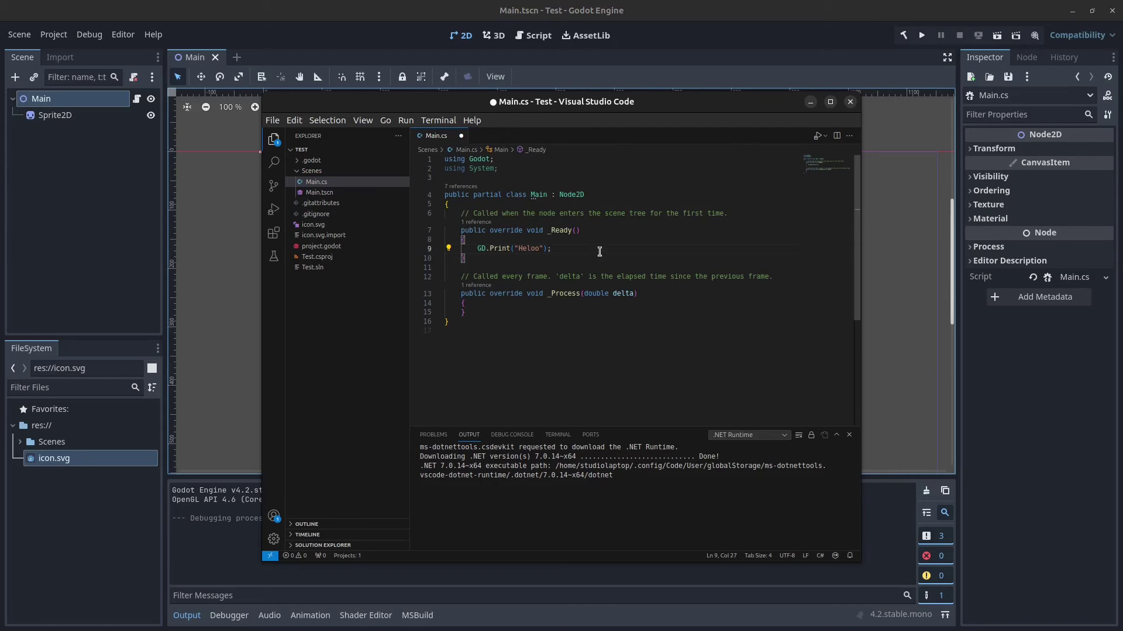
key(ctrl+s)
click(922, 35)
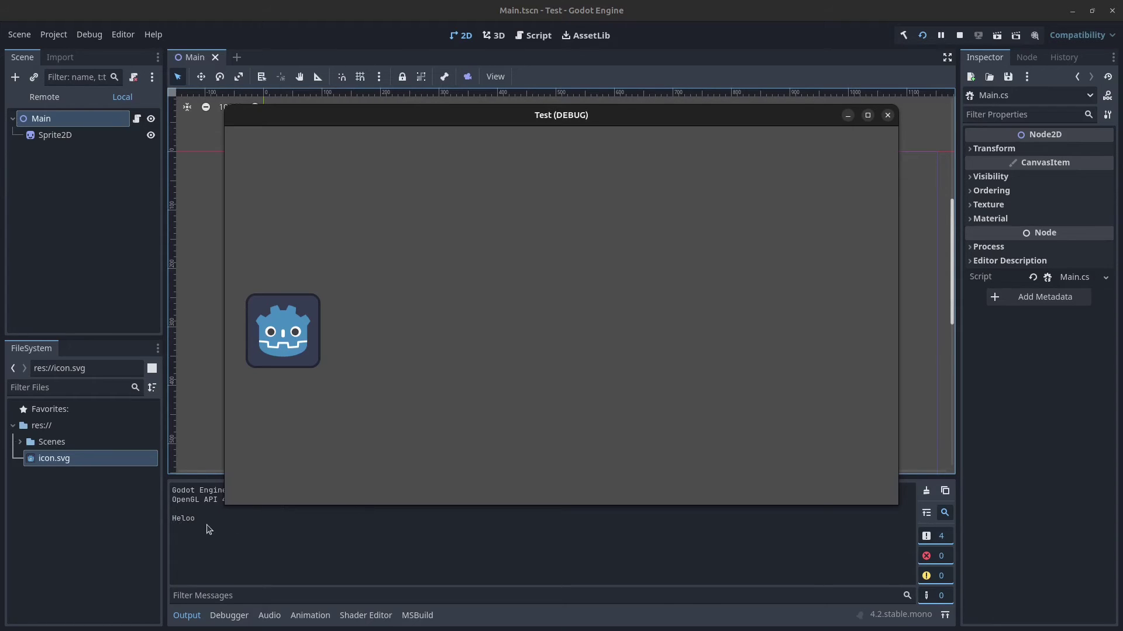
Step: Toggle the Output panel's standard, error and warning message filters off and back on
click(939, 538)
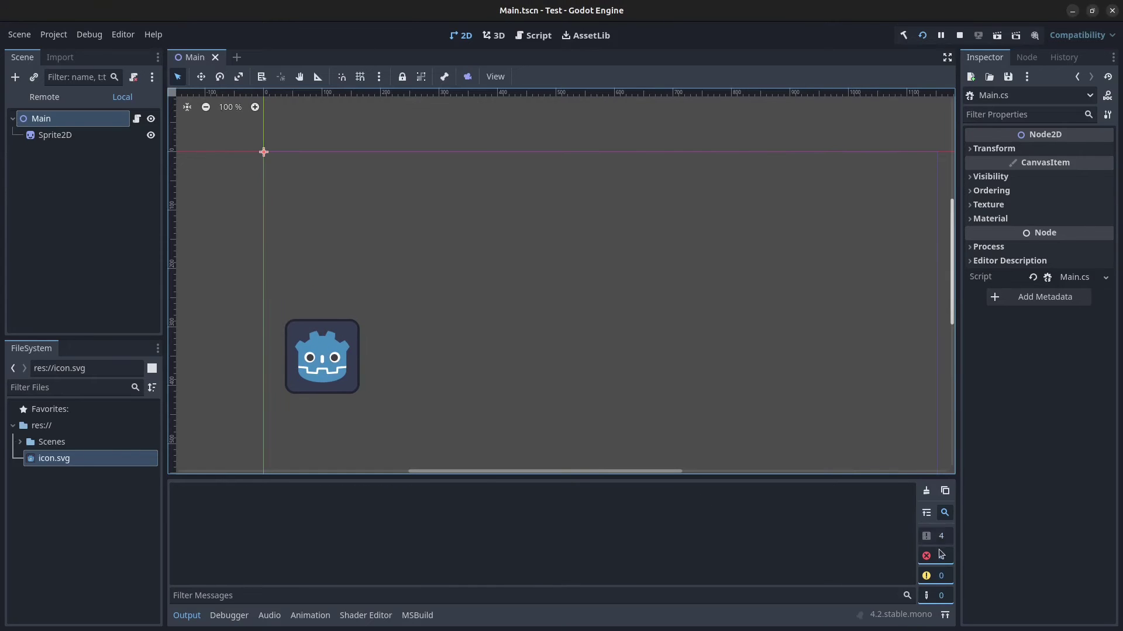
click(936, 540)
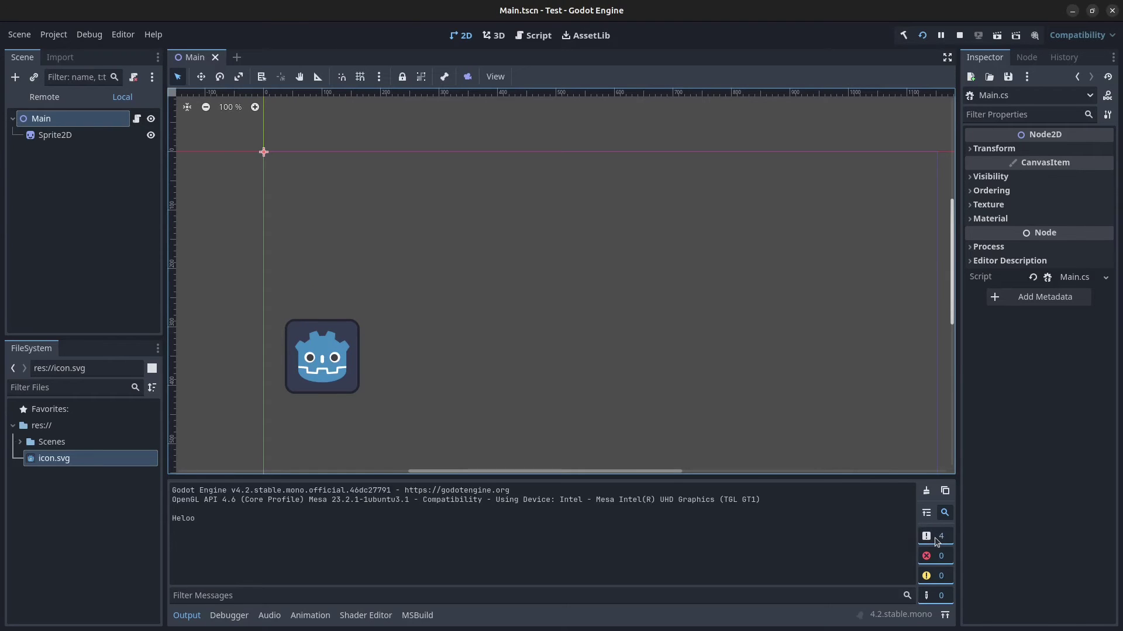
click(926, 538)
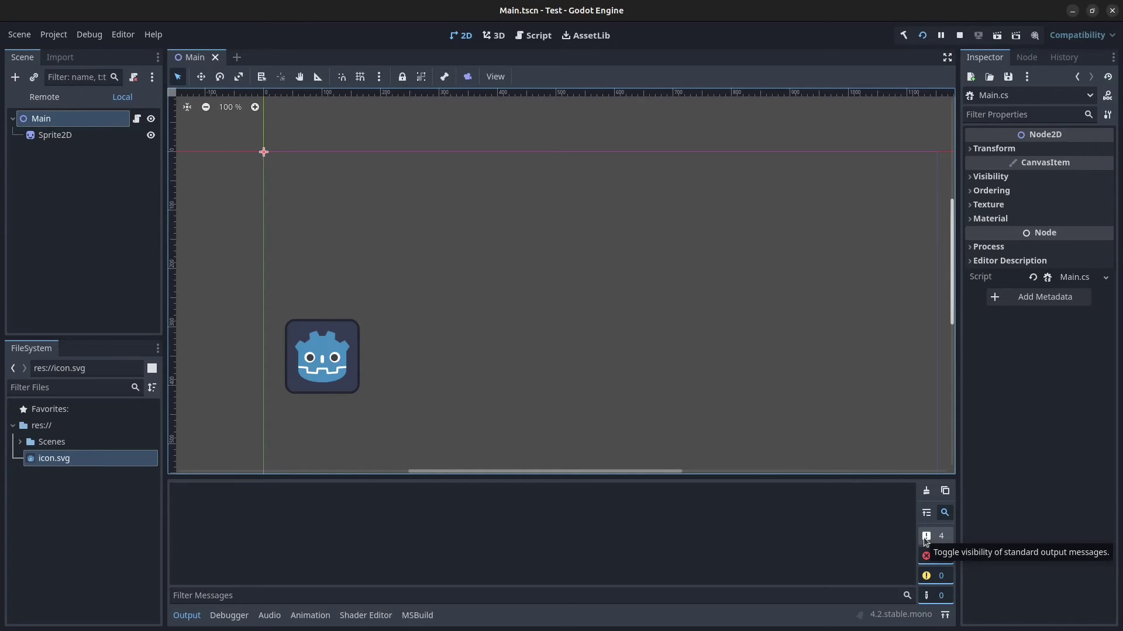
click(923, 537)
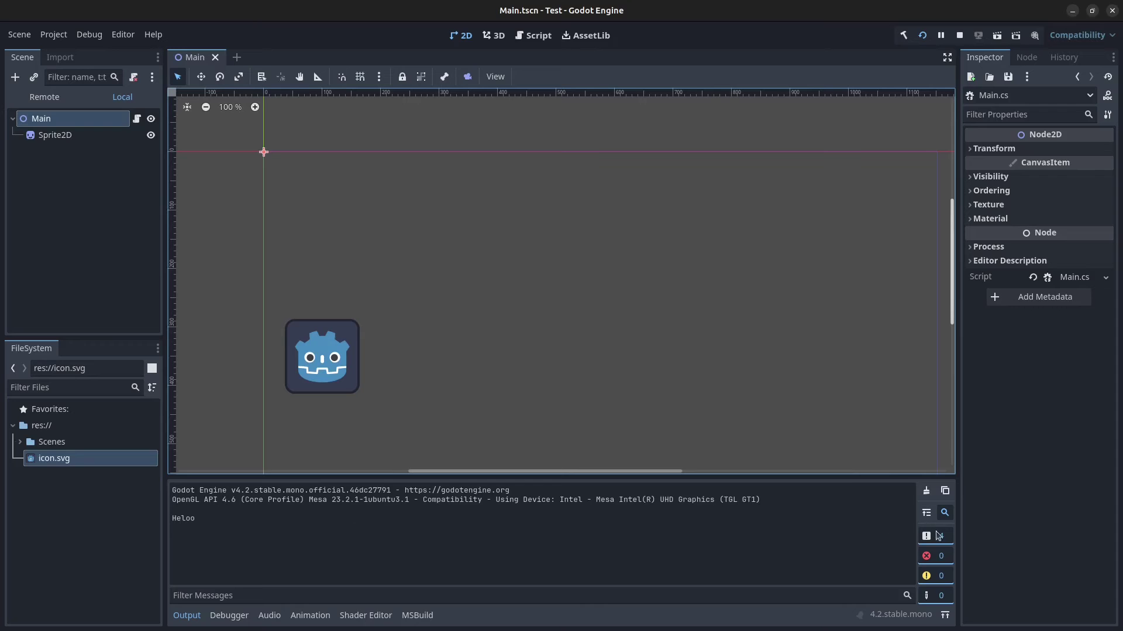
click(938, 536)
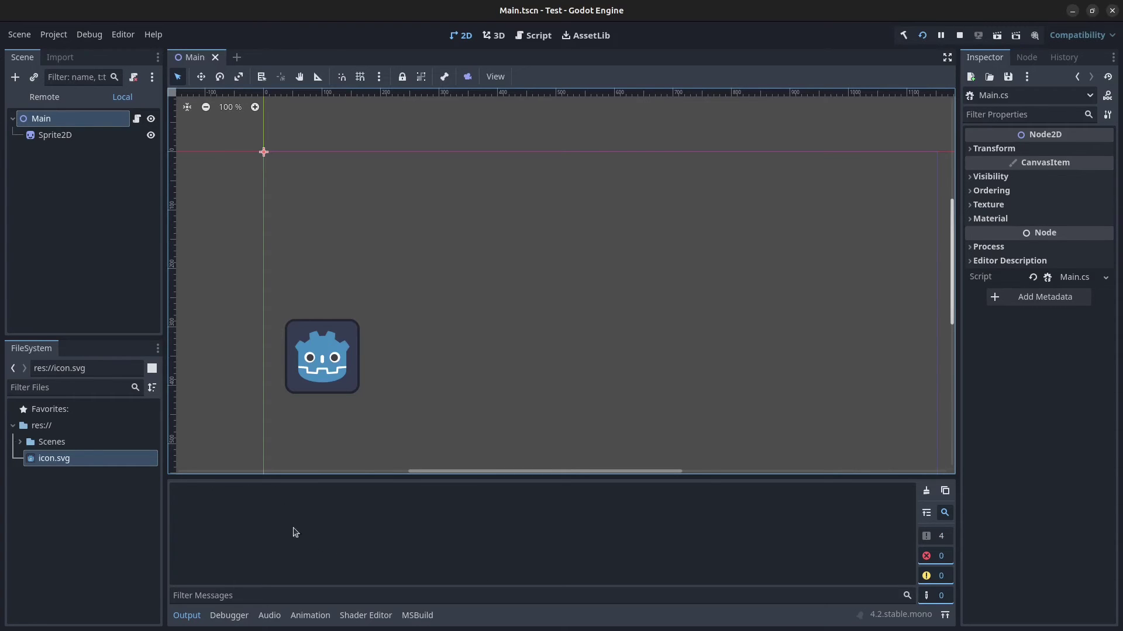
click(940, 537)
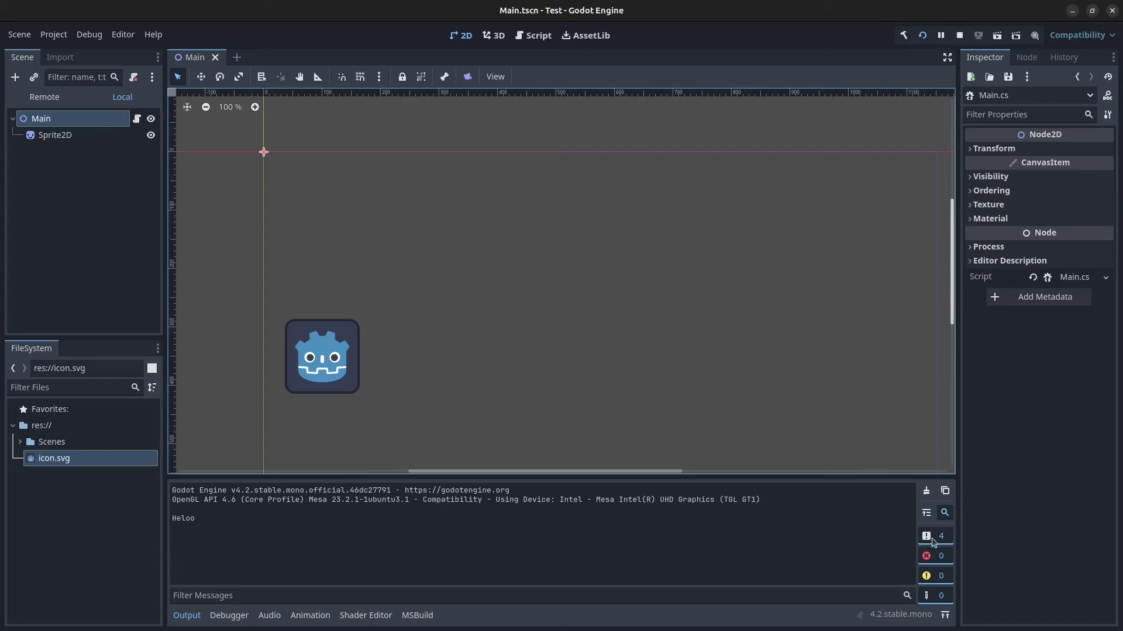
click(935, 556)
click(935, 579)
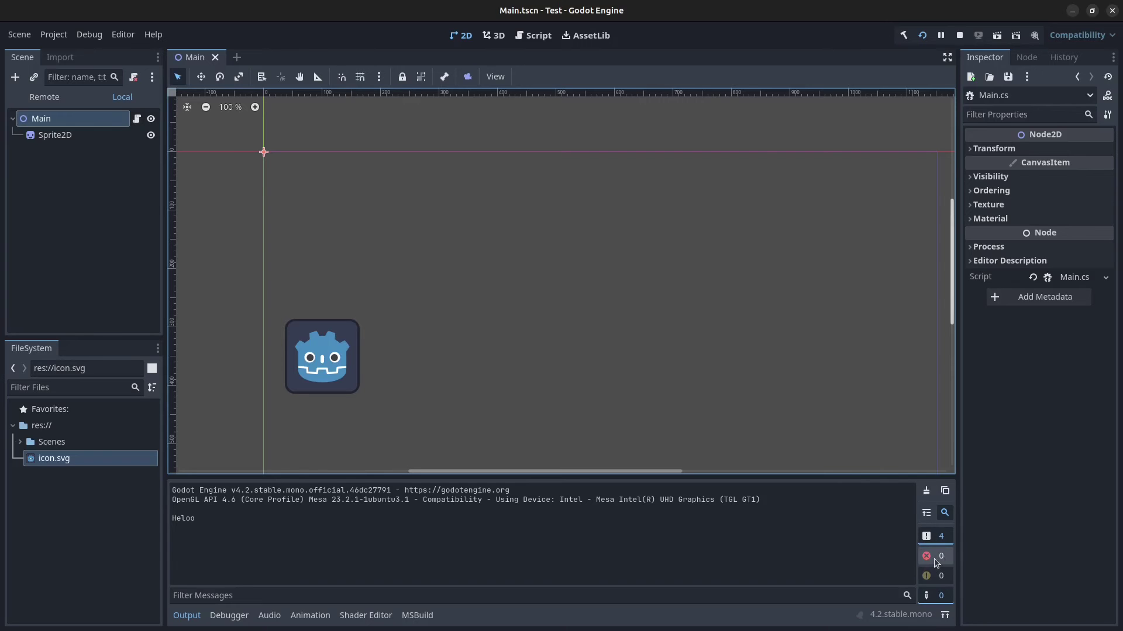
click(936, 576)
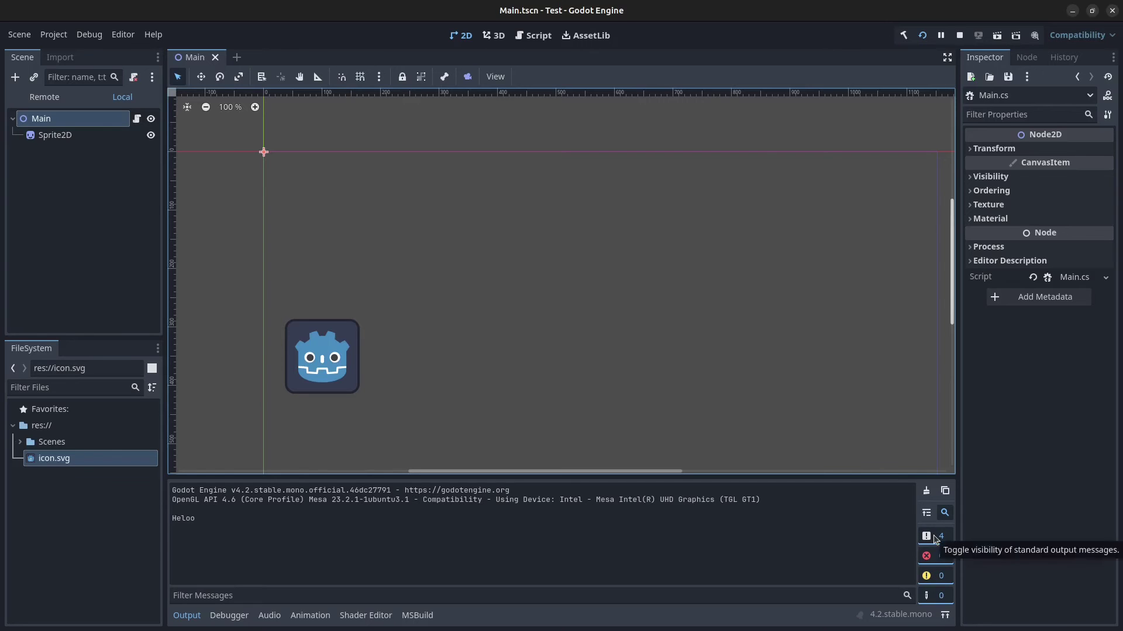
click(937, 555)
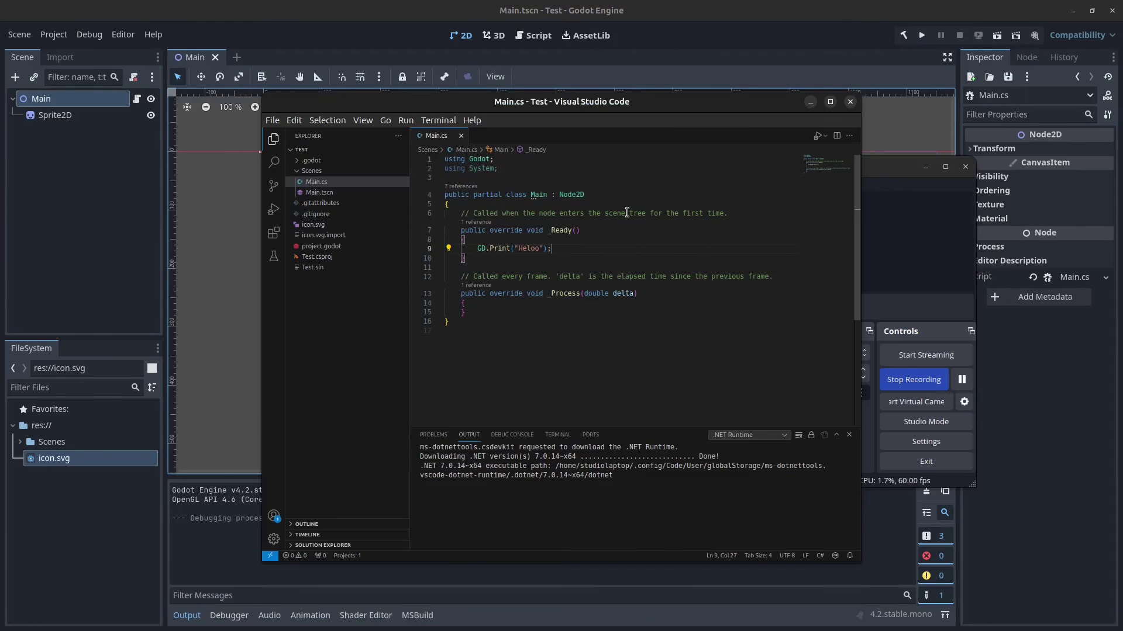
Step: Replace the class body with the sprite-moving code and review the _speed, _sprite and GetNode lines
drag(514, 311, 424, 210)
text({ 	private Vector2 _speed = new Vector2(400,0); 	private Sprite2D _sprite;  	// Called when the node enters the scene tree for the first time. 	public override void _Ready() 	{ 		_sprite = GetNode<Sprite2D>("Sprite2D"); 	}  	// Called every frame. 'delta' is the elapsed time since the previous frame. 	public override void _Process(double delta) 	{ 		_sprite.Position += _speed * (float)delta; 		if(_sprite.Position.X > 1000) 		{ 			_sprite.Position = new Vector2(-100,350); 		} 	})
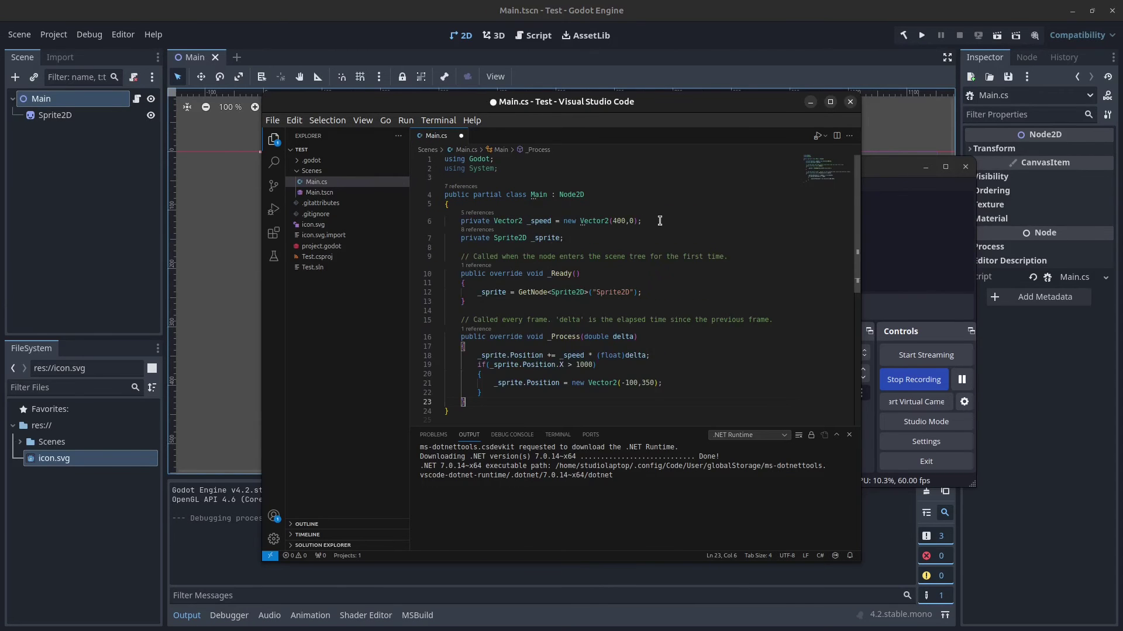
drag(645, 222, 395, 225)
click(621, 239)
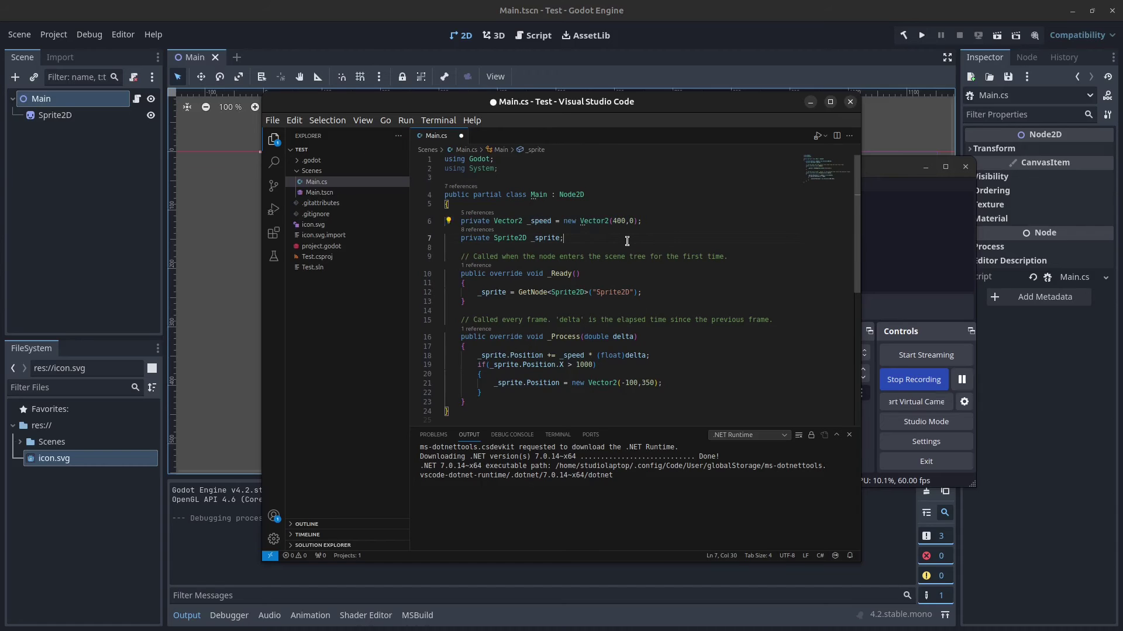
shift+click(415, 242)
double_click(606, 293)
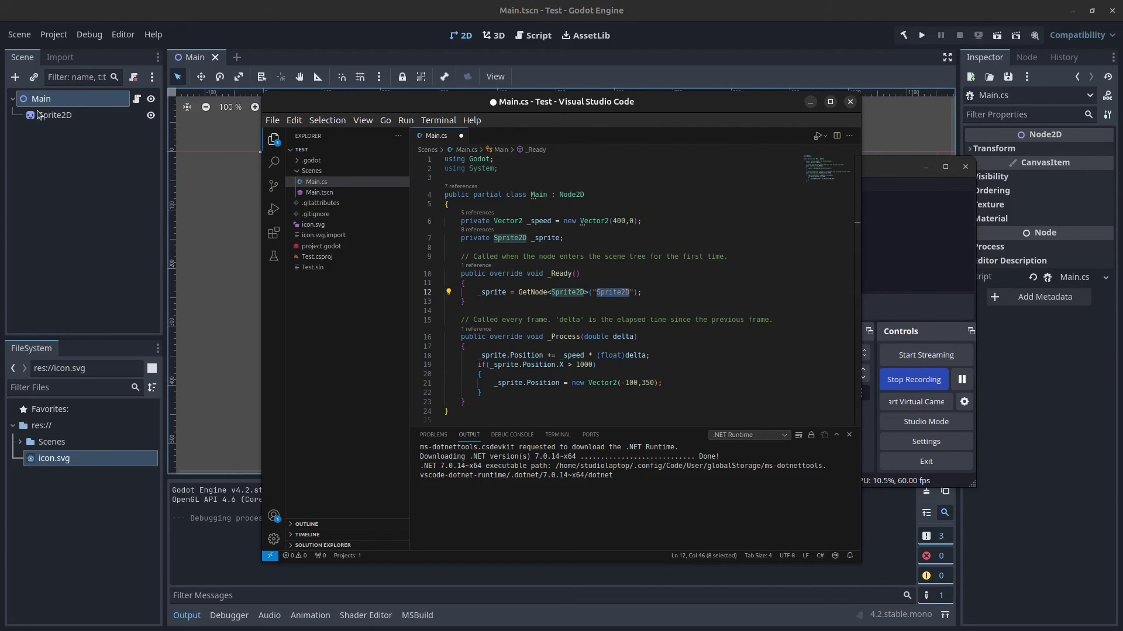
click(57, 117)
key(alt+Tab)
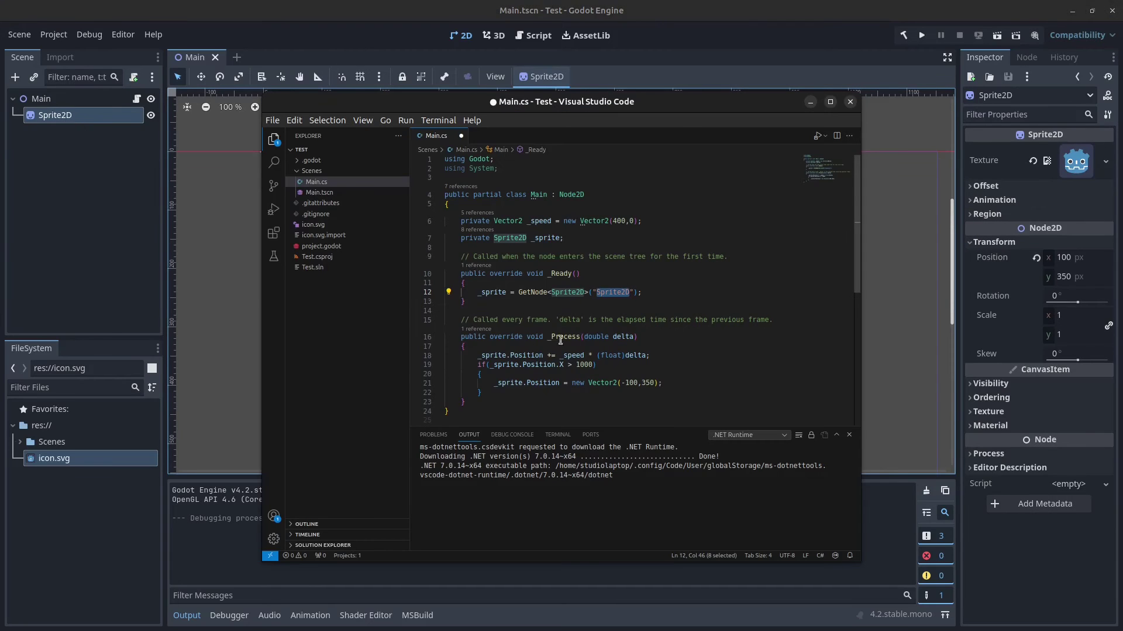
Step: Review the _Process position update, the x > 1000 check and reset line, then save Main.cs
click(721, 336)
scroll(672, 345, down, 1)
drag(652, 331, 445, 332)
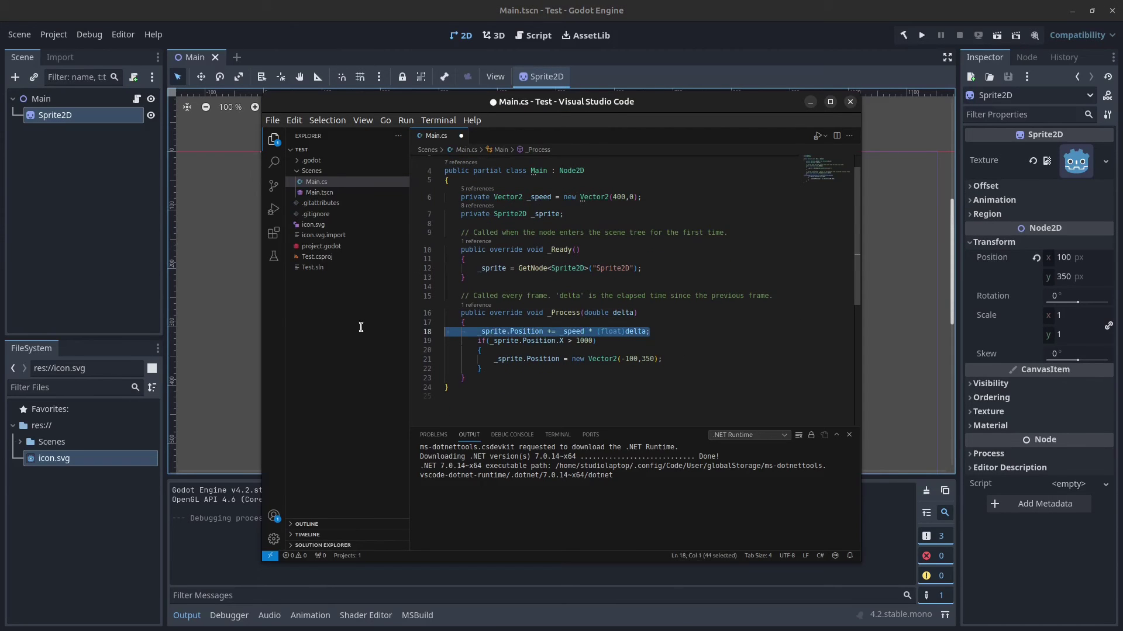
double_click(563, 331)
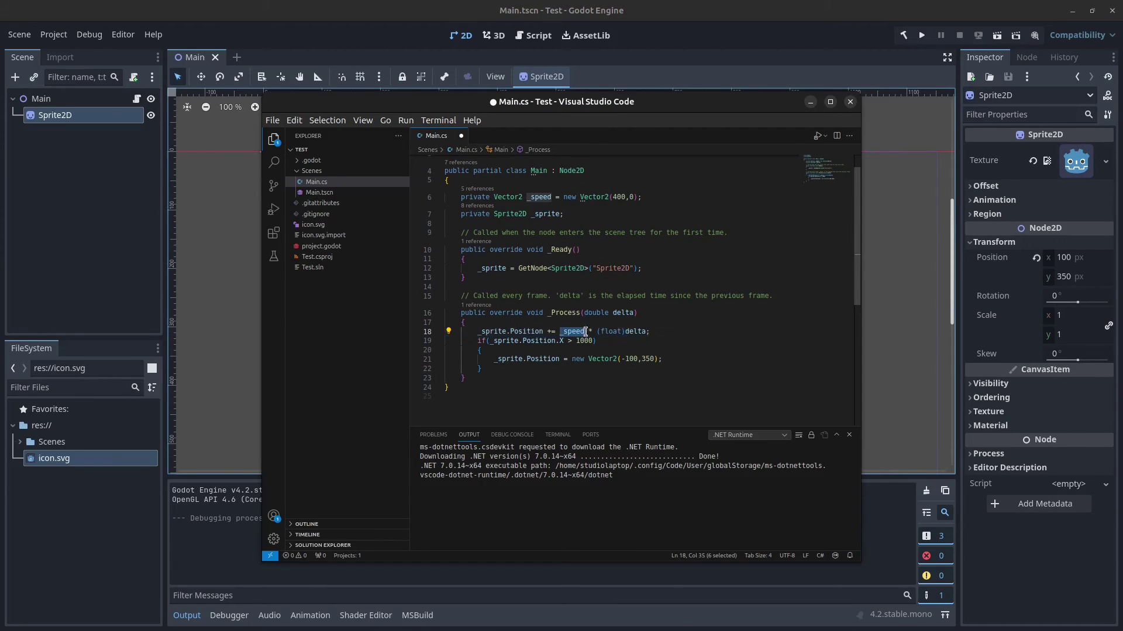
drag(651, 331, 404, 342)
click(625, 343)
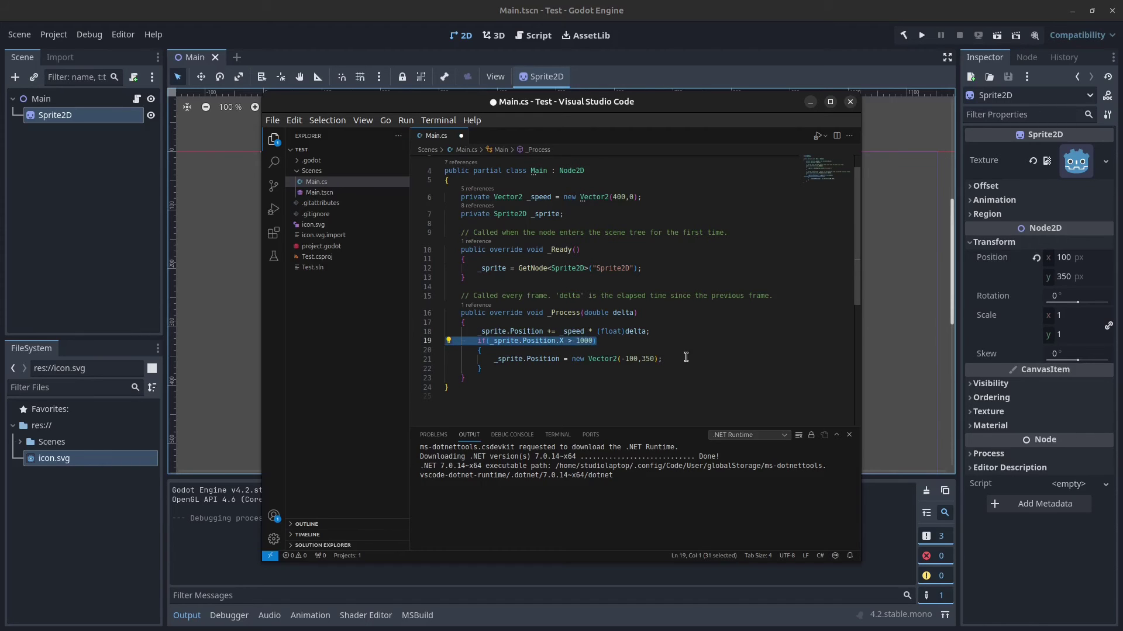
drag(686, 358, 416, 356)
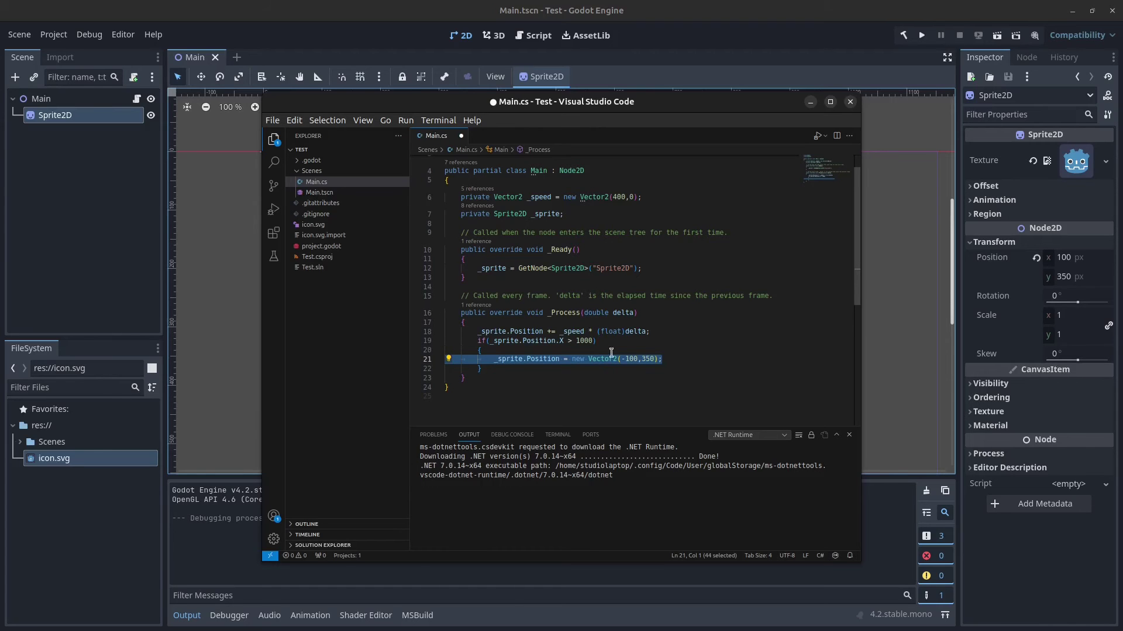
click(634, 304)
key(ctrl+s)
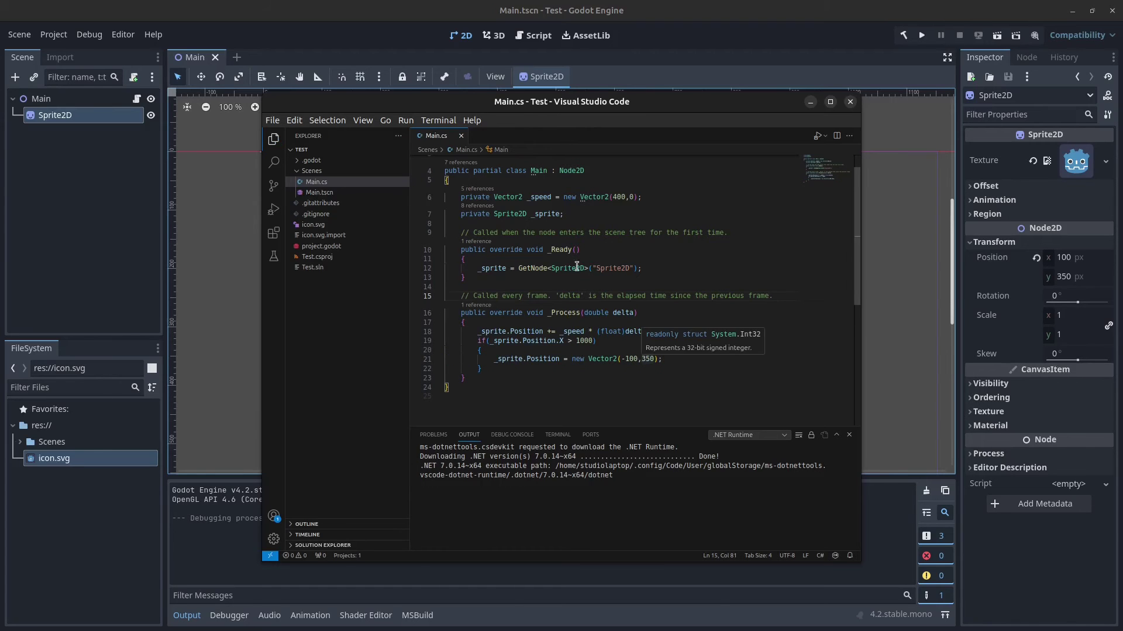
Step: Set a breakpoint on line 21 and create a C# launch.json from Run and Debug
click(414, 362)
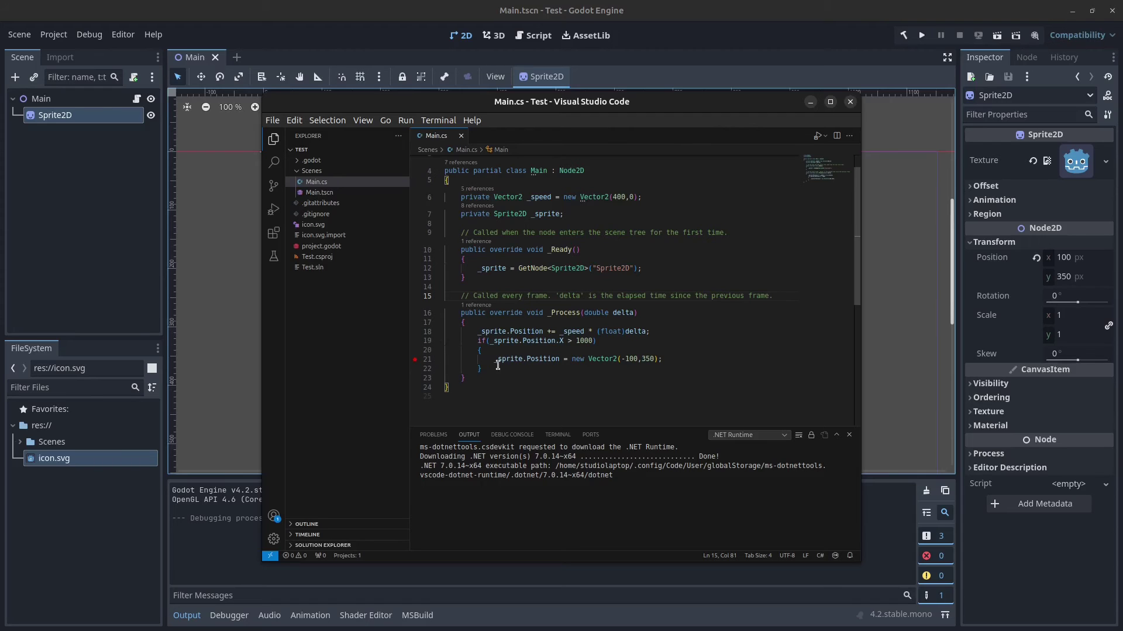
click(273, 212)
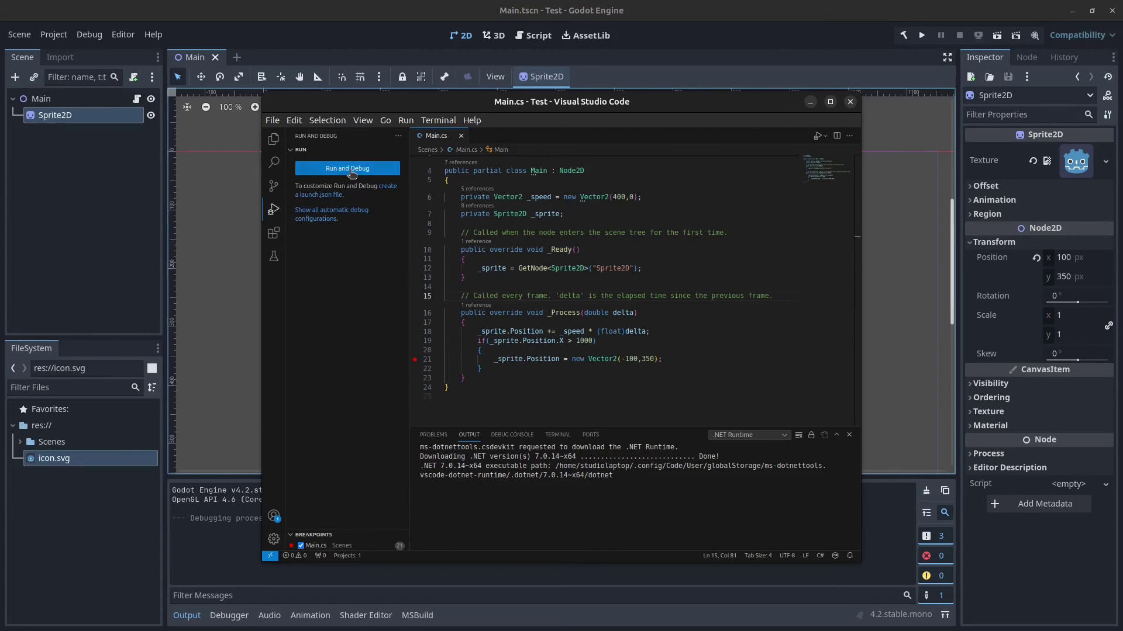
click(391, 190)
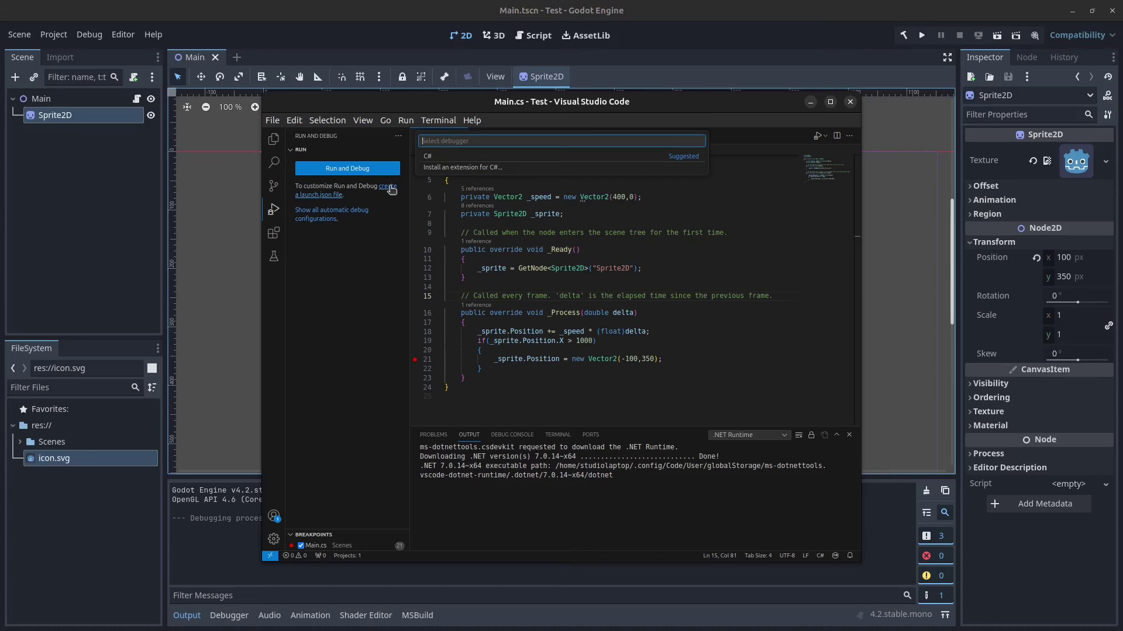
click(433, 157)
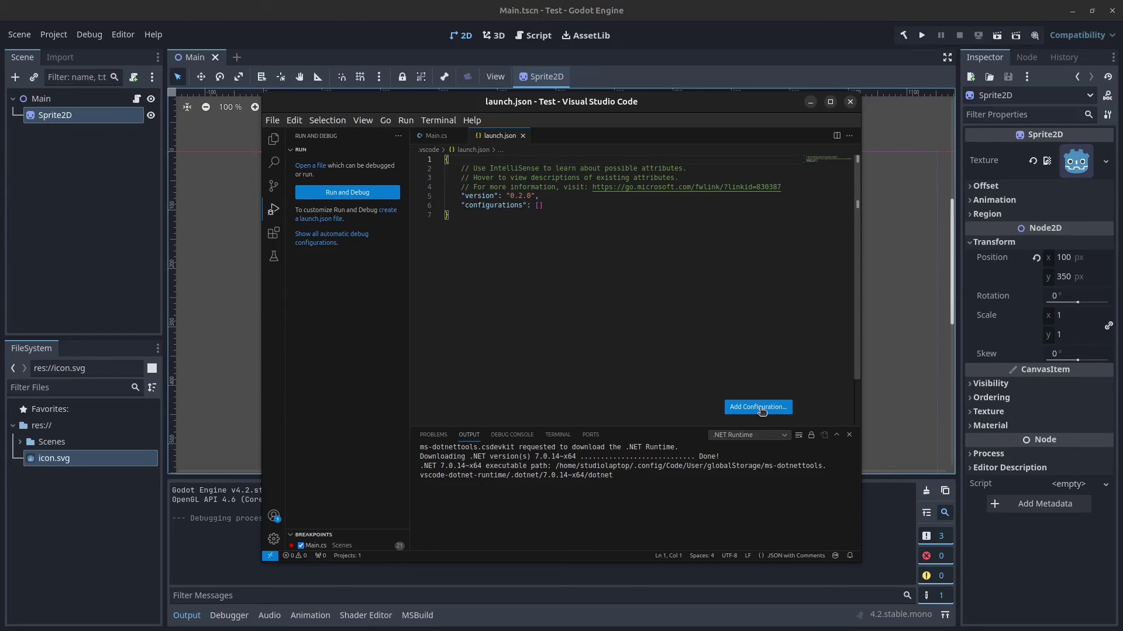
Step: Insert the .NET Core Attach and .NET Core Launch (console) configuration snippets
click(758, 407)
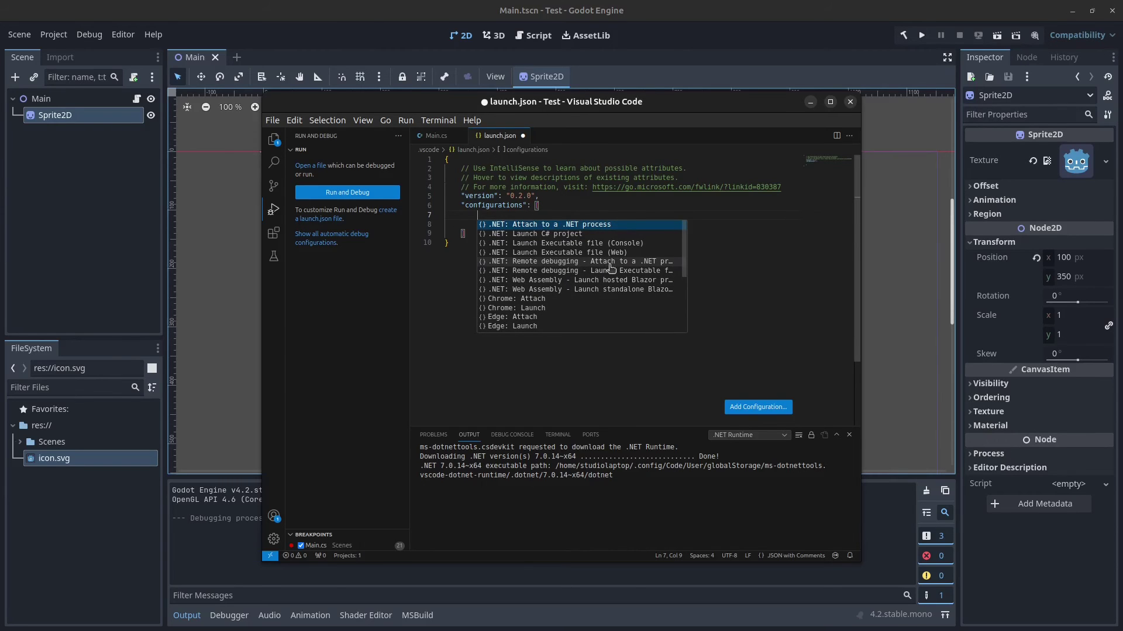
click(609, 263)
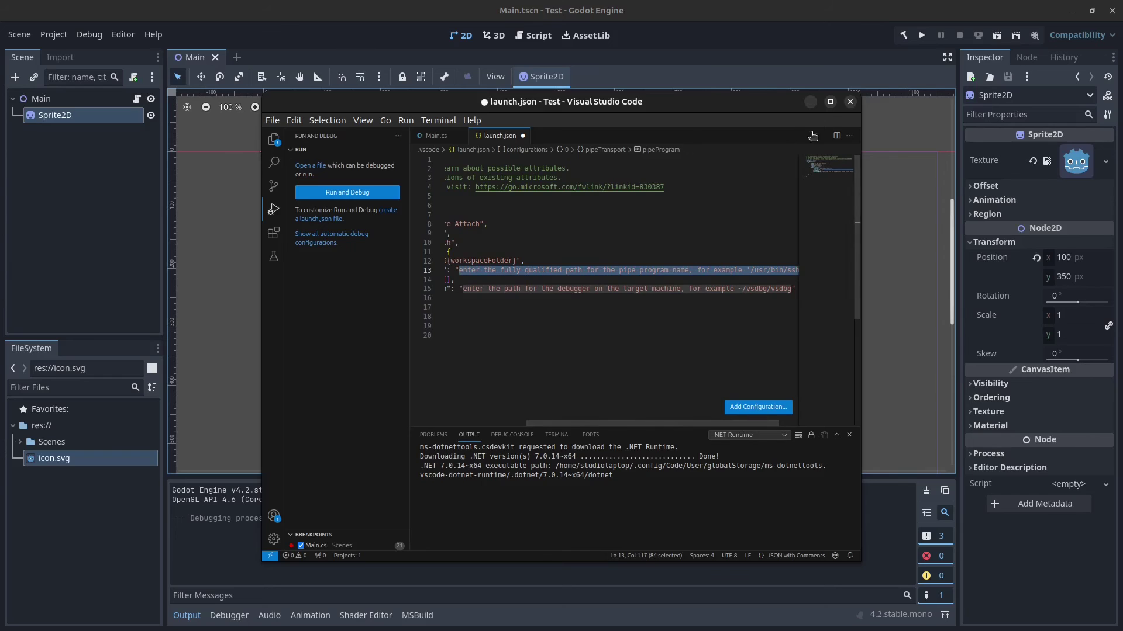
click(830, 102)
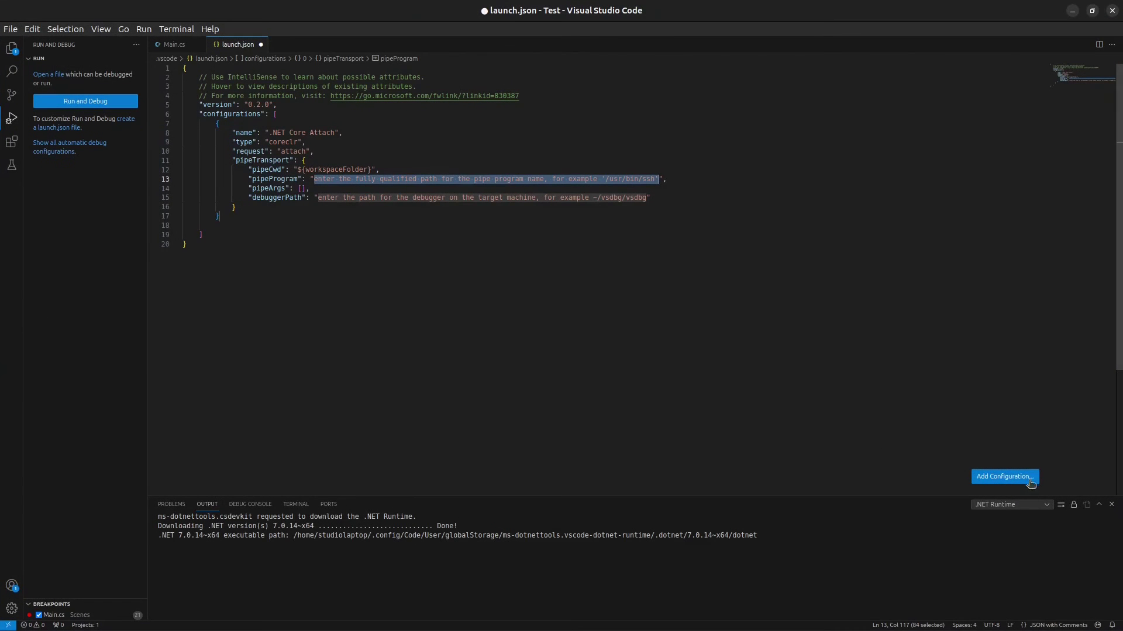
click(1004, 477)
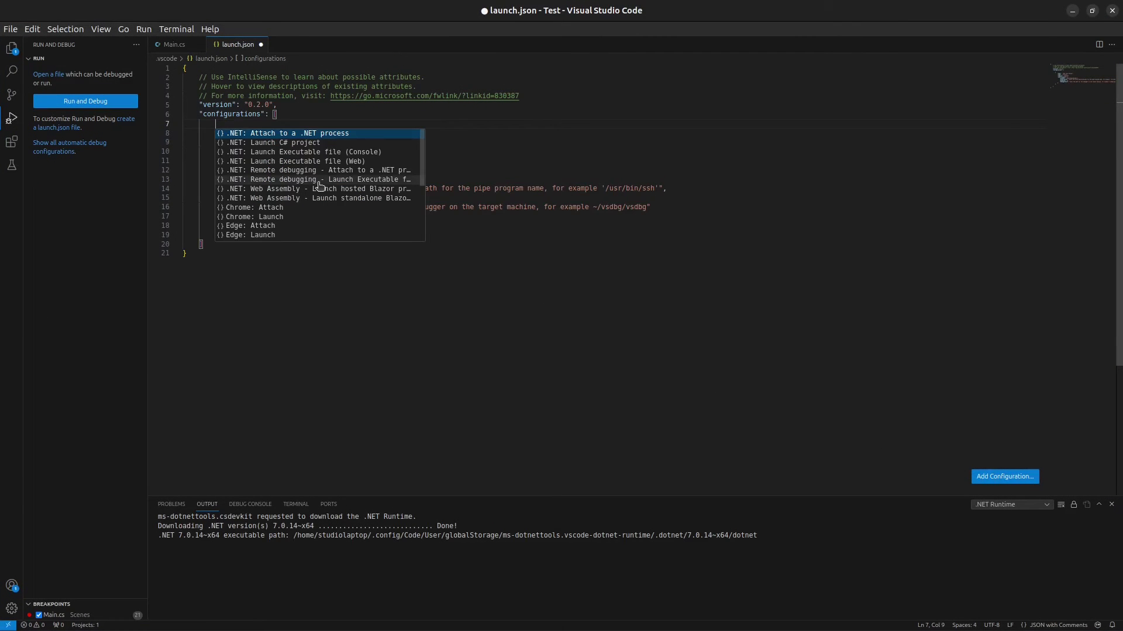
click(383, 181)
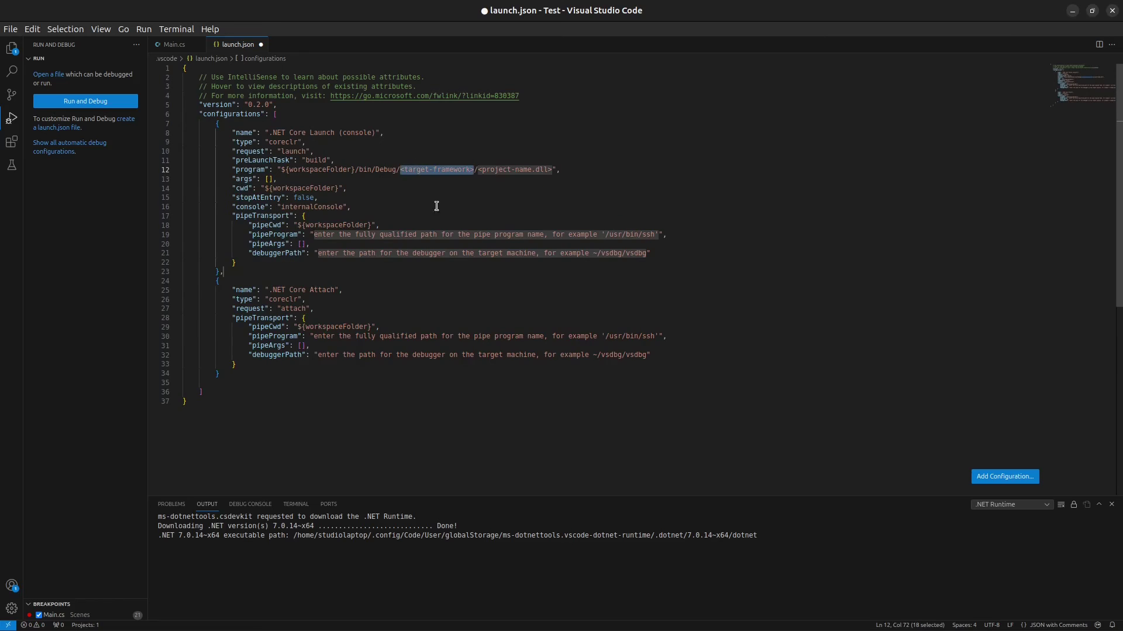
Step: Delete both pipeTransport blocks and clear the launch configuration's program path
drag(257, 263, 93, 218)
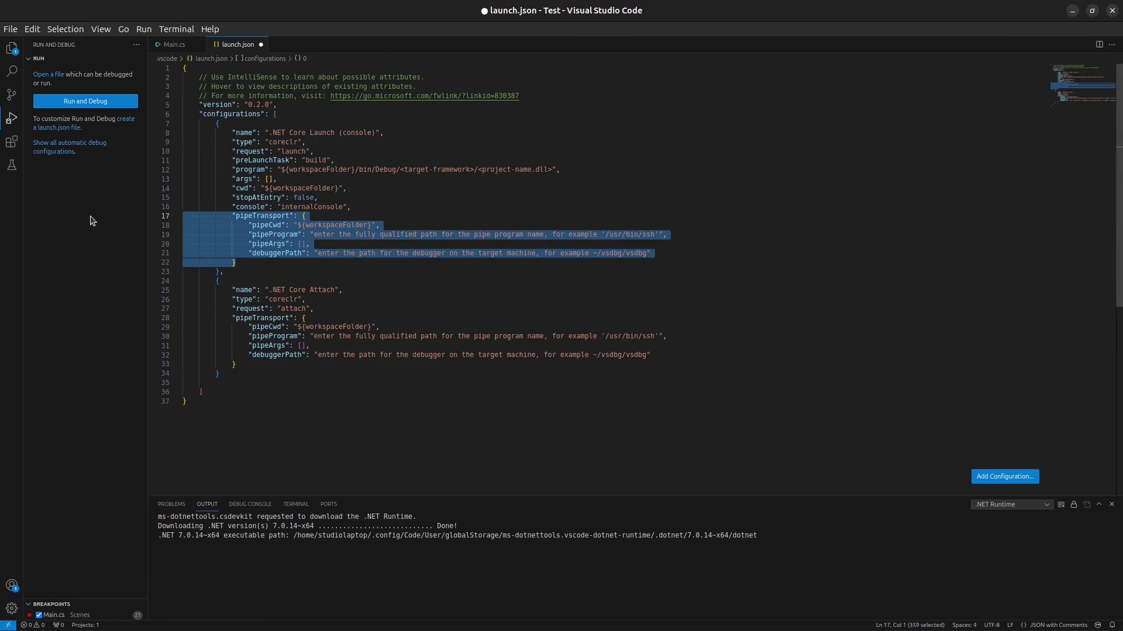
key(Delete)
drag(243, 319, 319, 263)
key(Delete)
click(424, 217)
key(BackSpace)
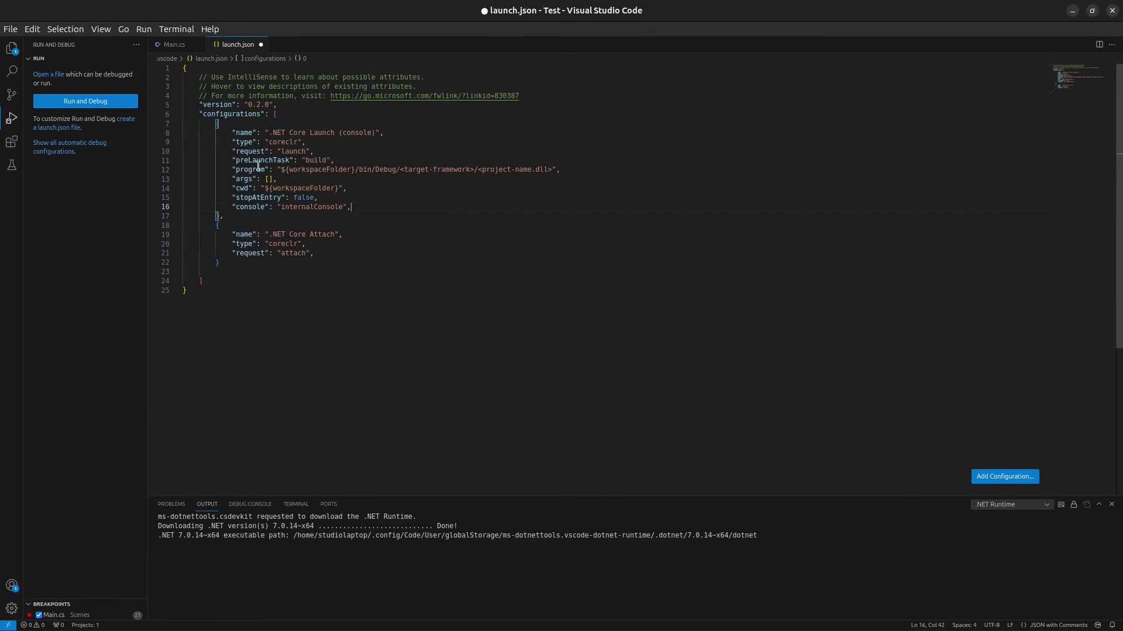
drag(281, 170, 552, 169)
key(Delete)
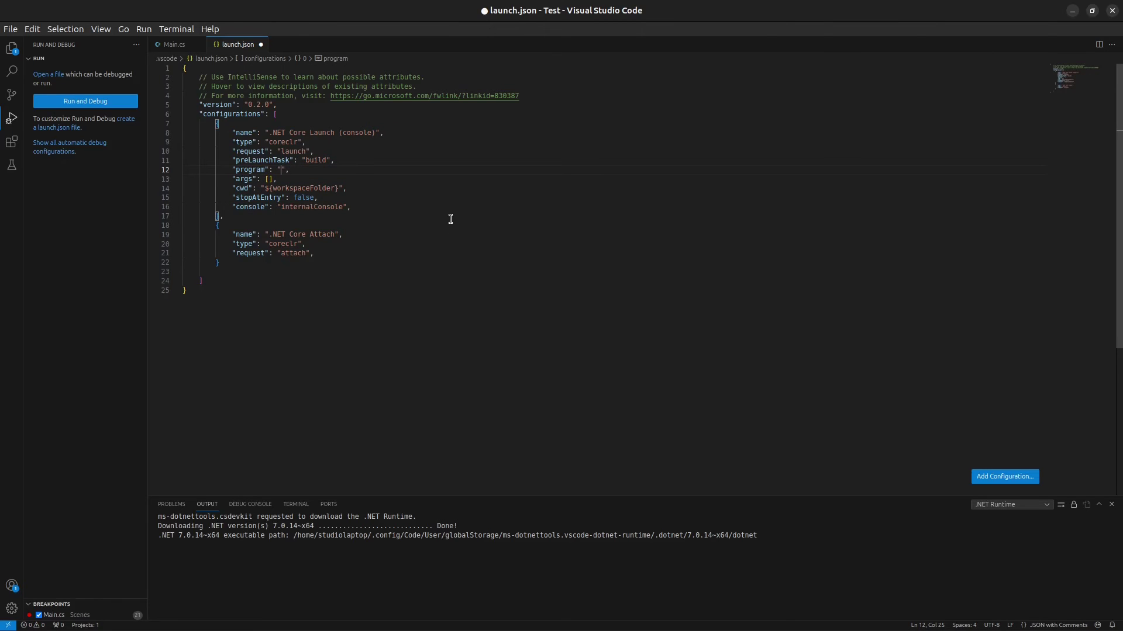
Step: In a new terminal, move into Godot/Godot_v4.2 mono folder and list its contents
key(ctrl+alt+t)
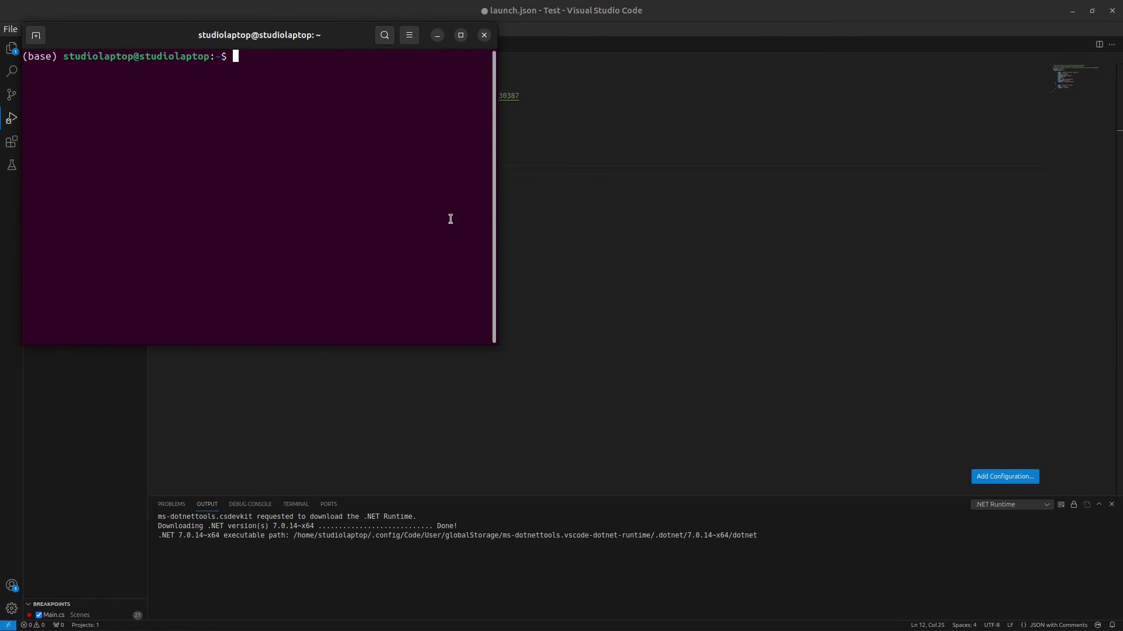
text(cd G)
text(odot/)
key(Tab)
key(Return)
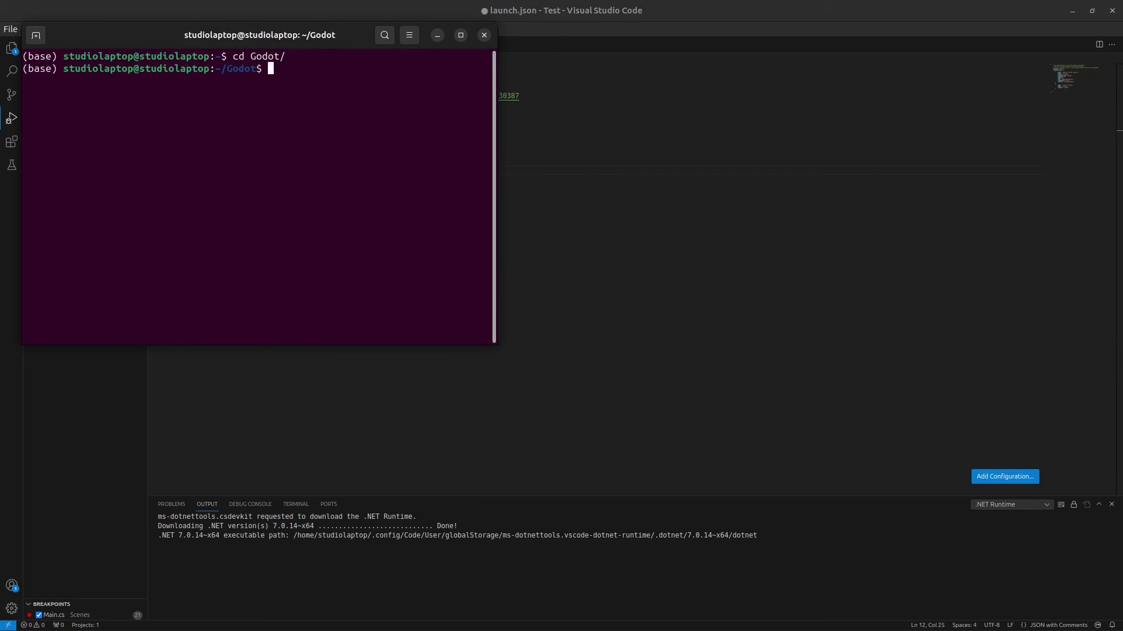
text(ls)
key(Return)
text(cd Godot_v4.2)
key(Tab)
key(Return)
text(ls)
key(Return)
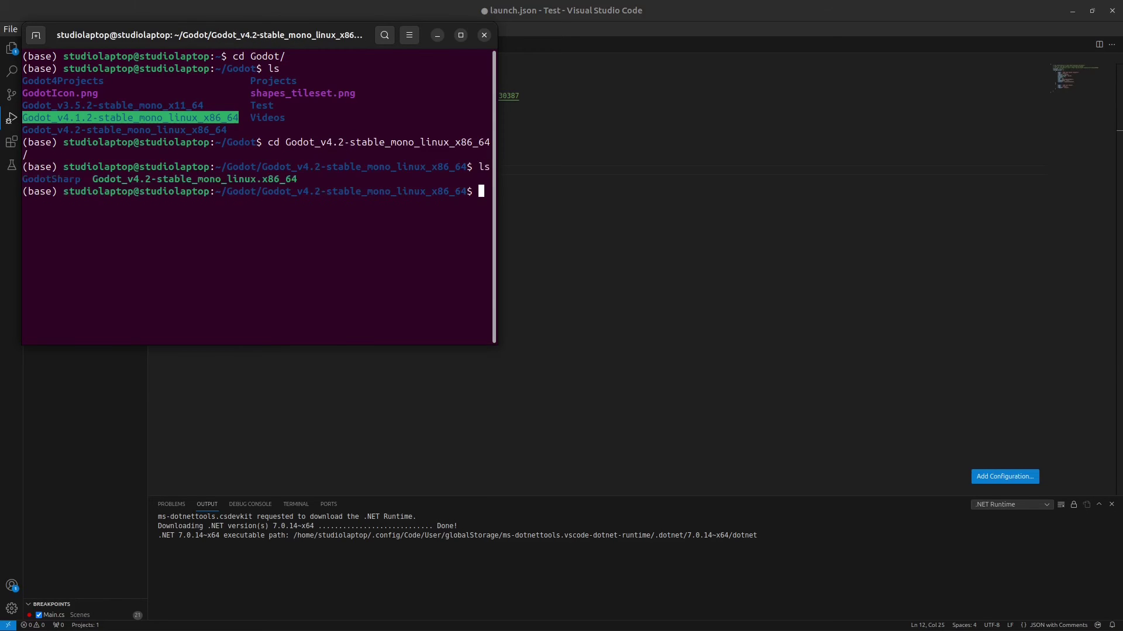
Step: Copy the Godot 4.2 folder path and enter it as launch.json's program value, prefixed with ~/
drag(225, 188, 466, 191)
right_click(430, 192)
click(448, 198)
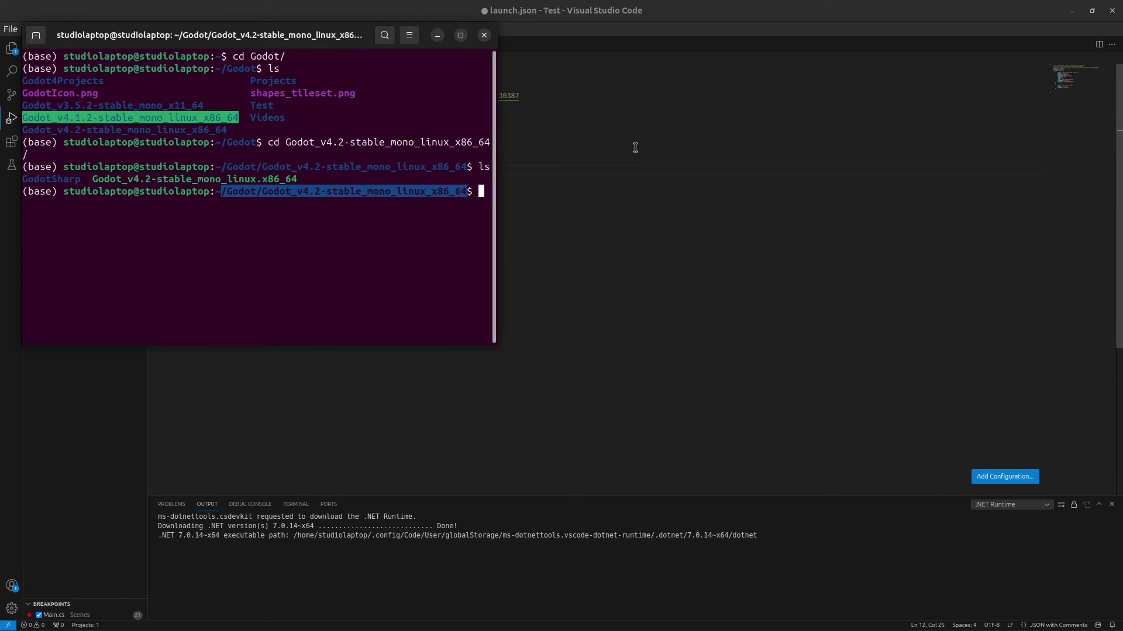
click(329, 152)
click(280, 170)
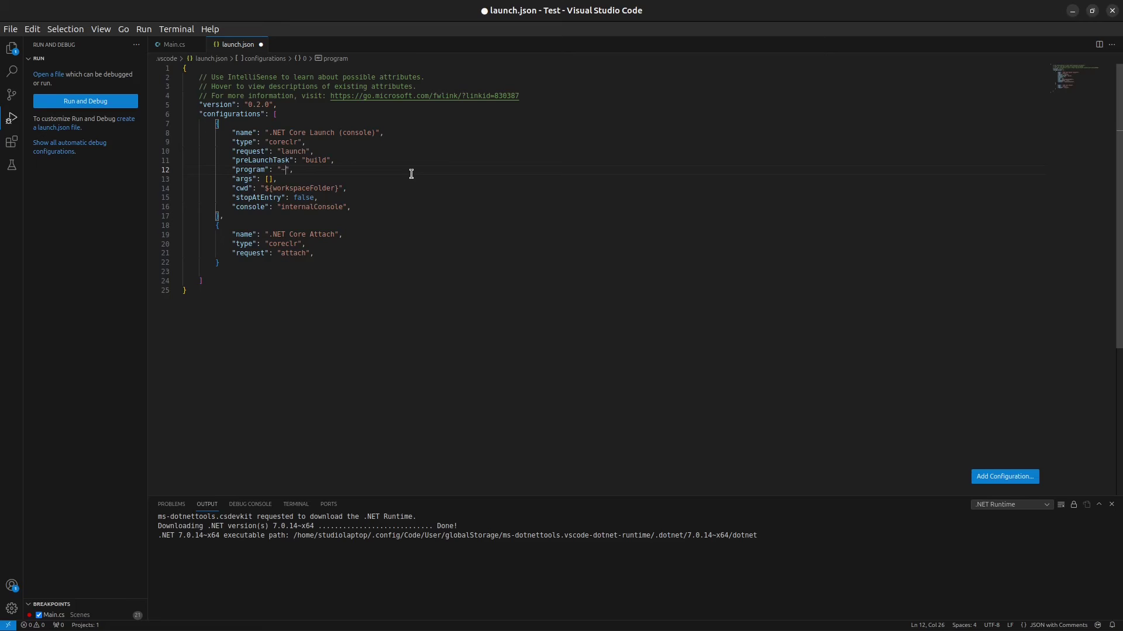
text(~/)
key(ctrl+v)
key(Right)
key(Right)
key(Right)
key(Right)
key(Right)
key(Right)
key(Right)
key(Right)
key(Delete)
text(/)
Step: Append the Godot_v4.2-stable_mono_linux.x86_64 executable name to the program path
key(alt+Tab)
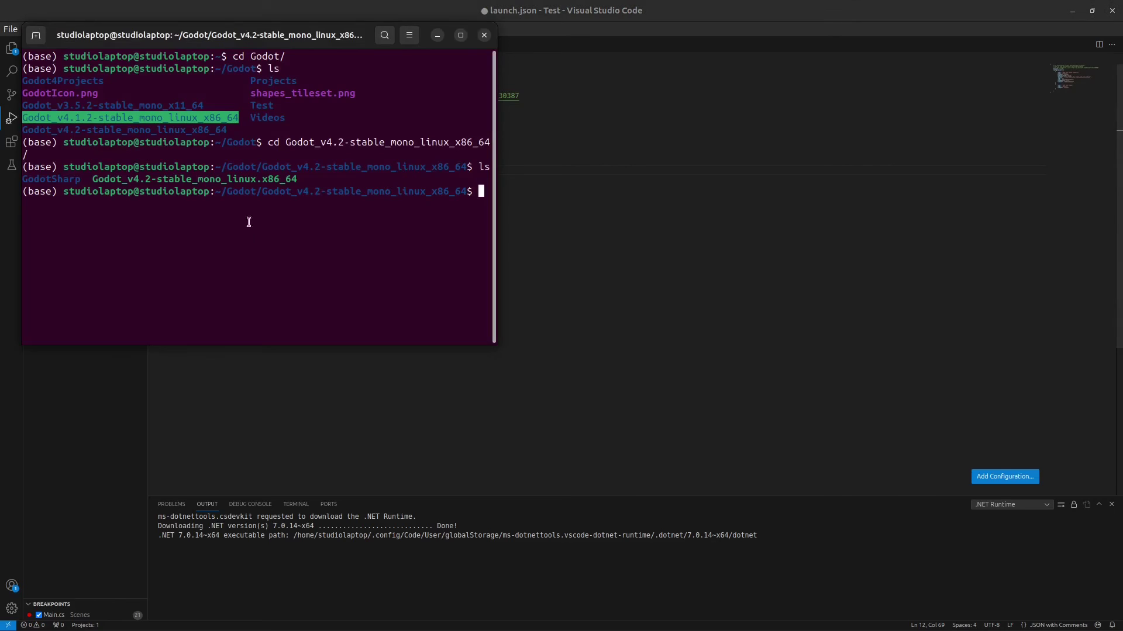
drag(92, 179, 299, 179)
right_click(304, 184)
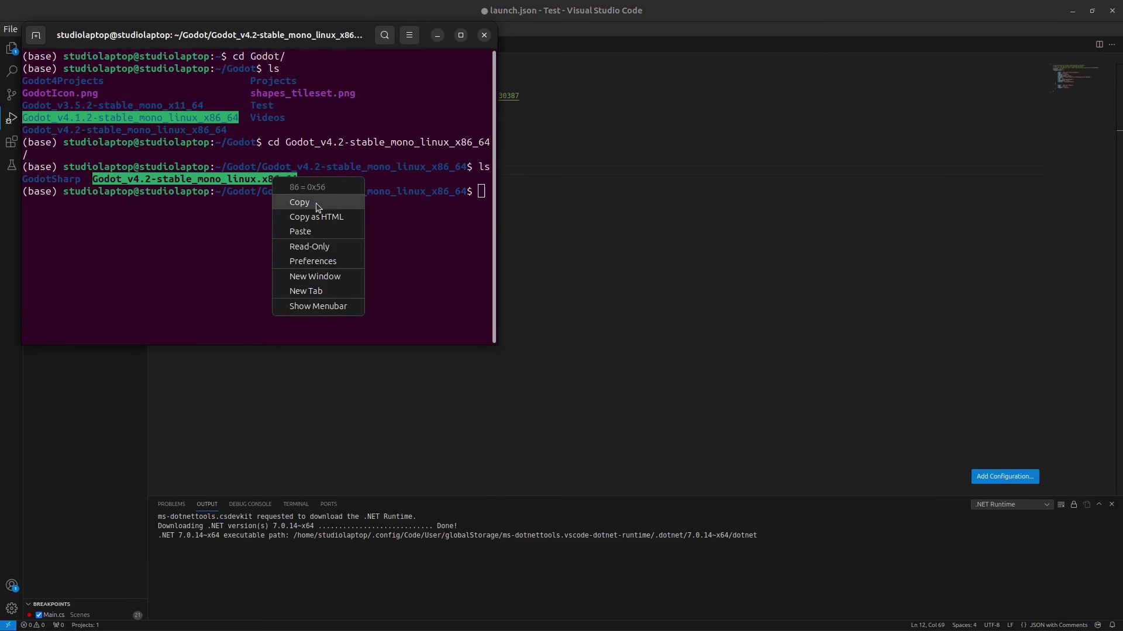
click(303, 202)
key(alt+Tab)
key(ctrl+v)
click(652, 170)
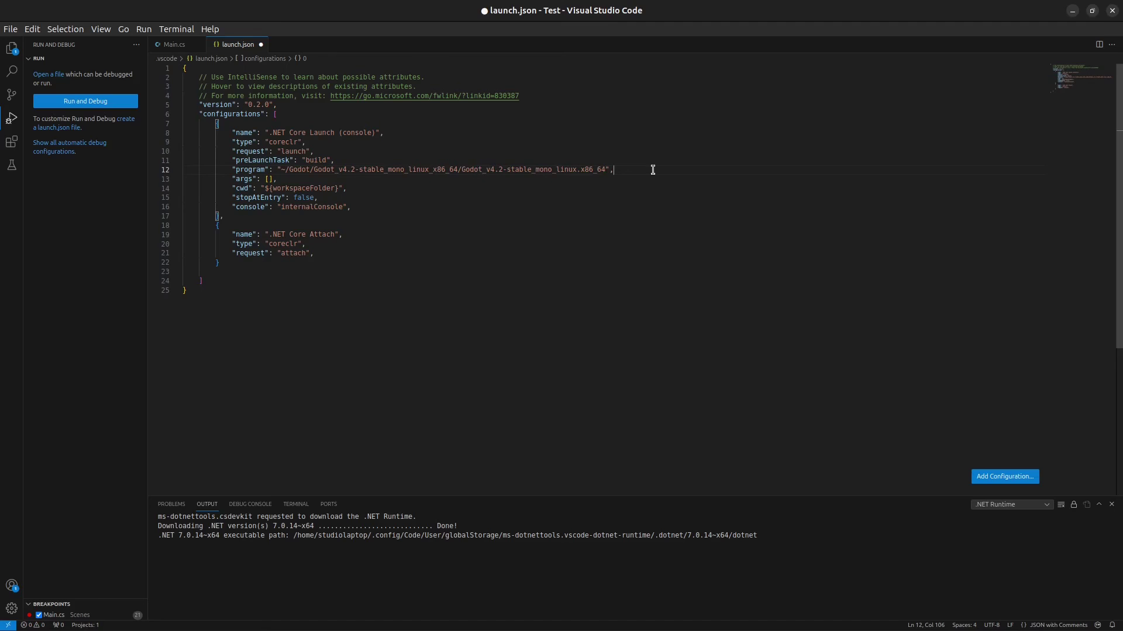
Step: Save launch.json, add a .NET Core build tasks.json from template, and start the .NET Core Launch debug session
key(ctrl+s)
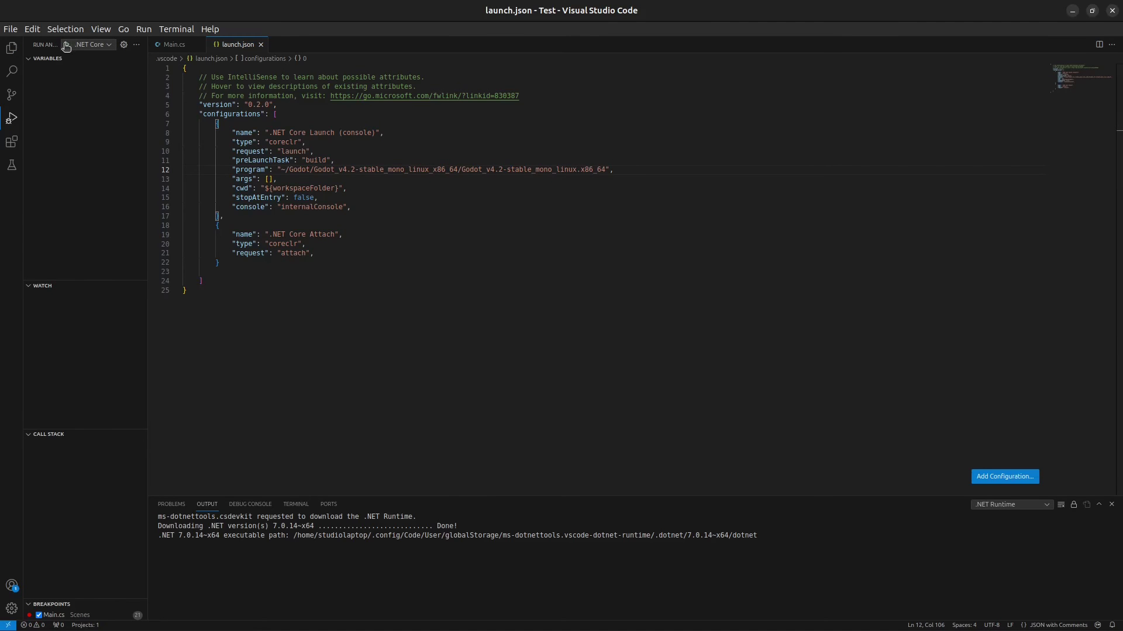
click(67, 45)
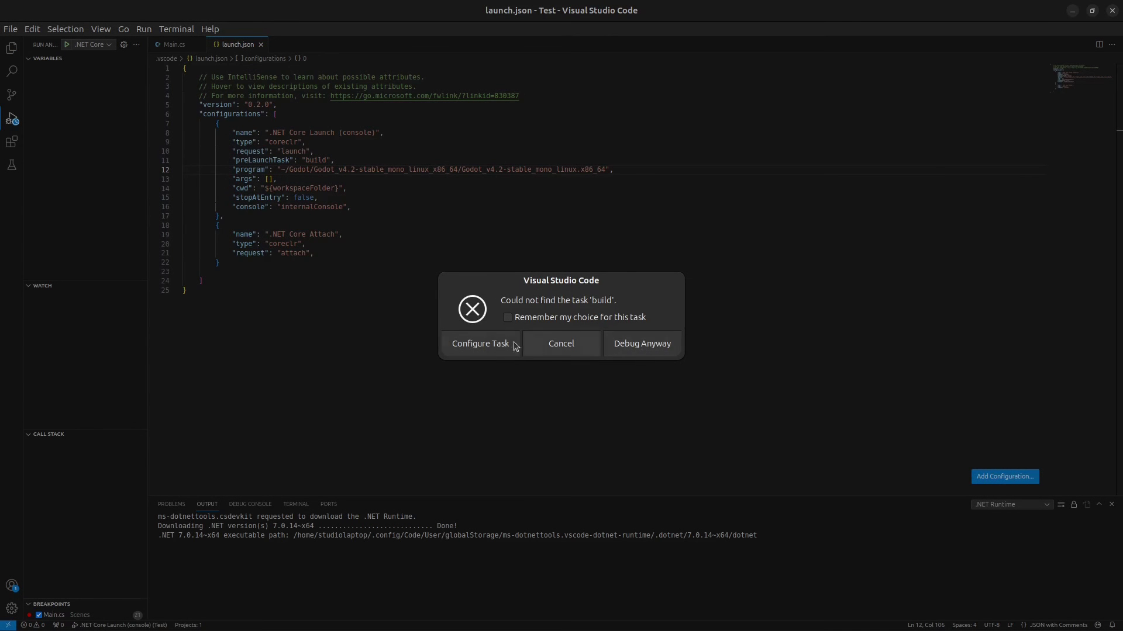
click(481, 344)
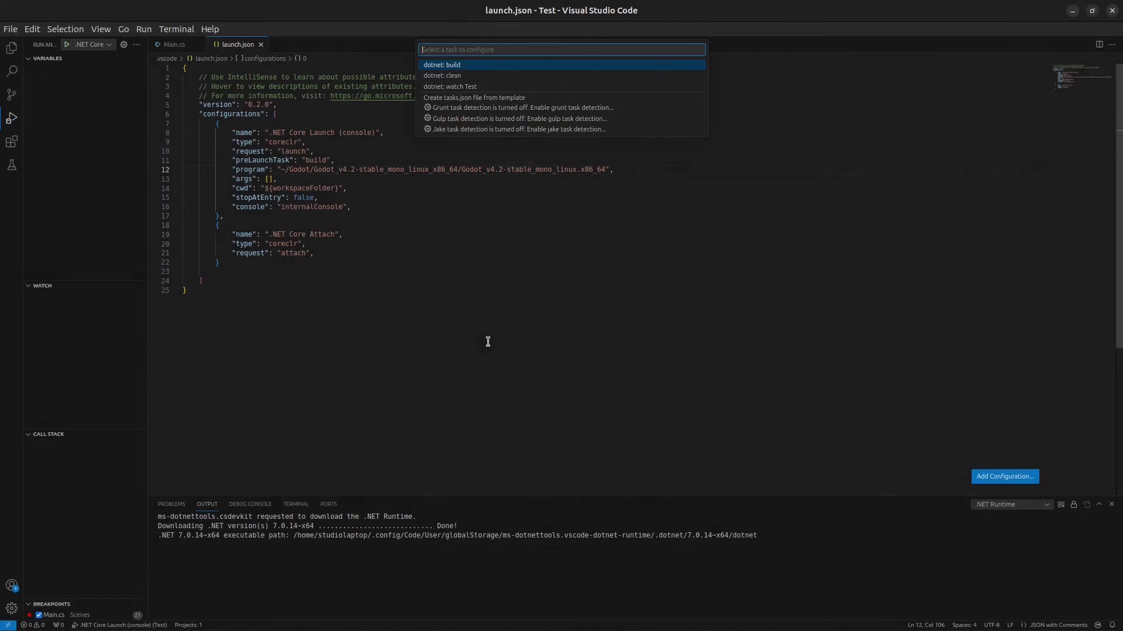
click(517, 100)
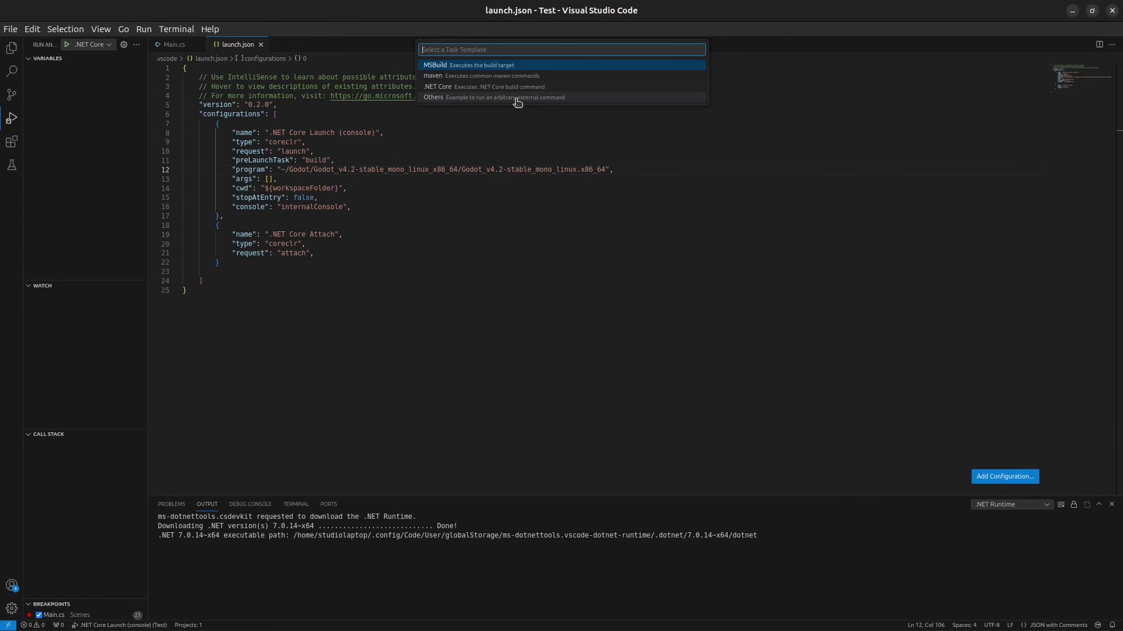
click(476, 87)
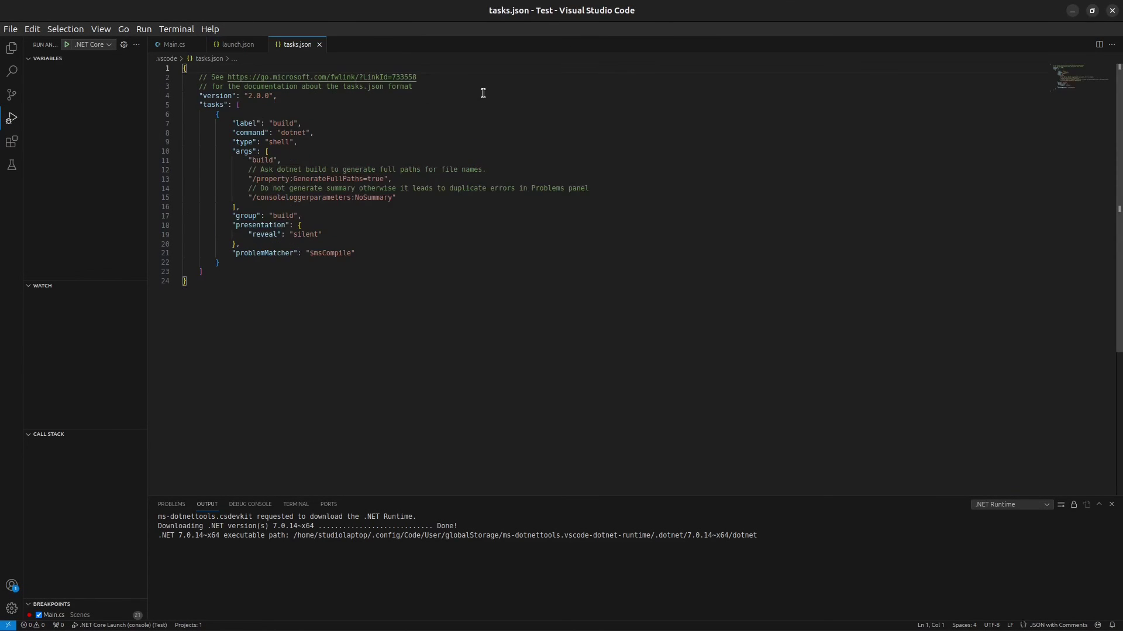
click(66, 47)
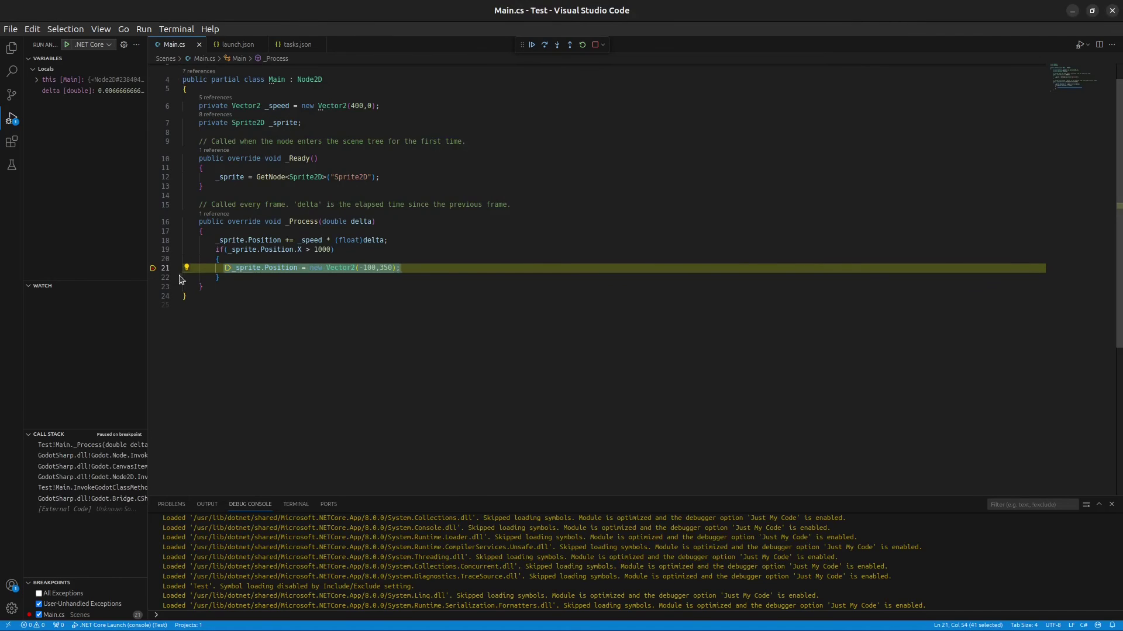
Step: Snap the code editor left, bring the game window forward, and resume from the line-21 breakpoint
key(super+Left)
key(alt+Tab)
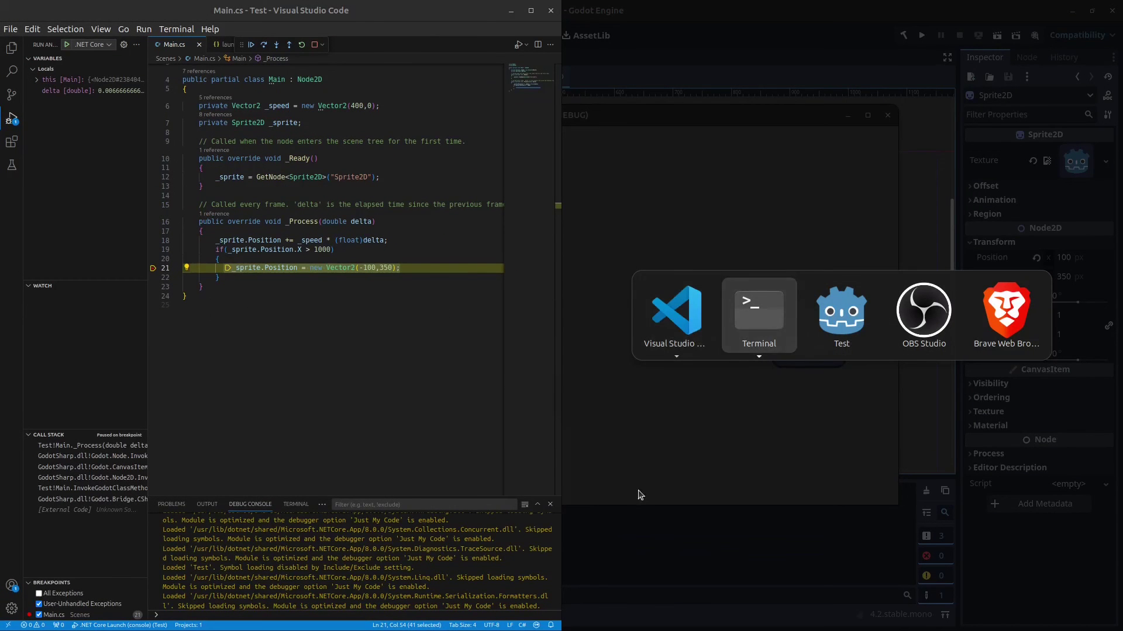
key(Tab)
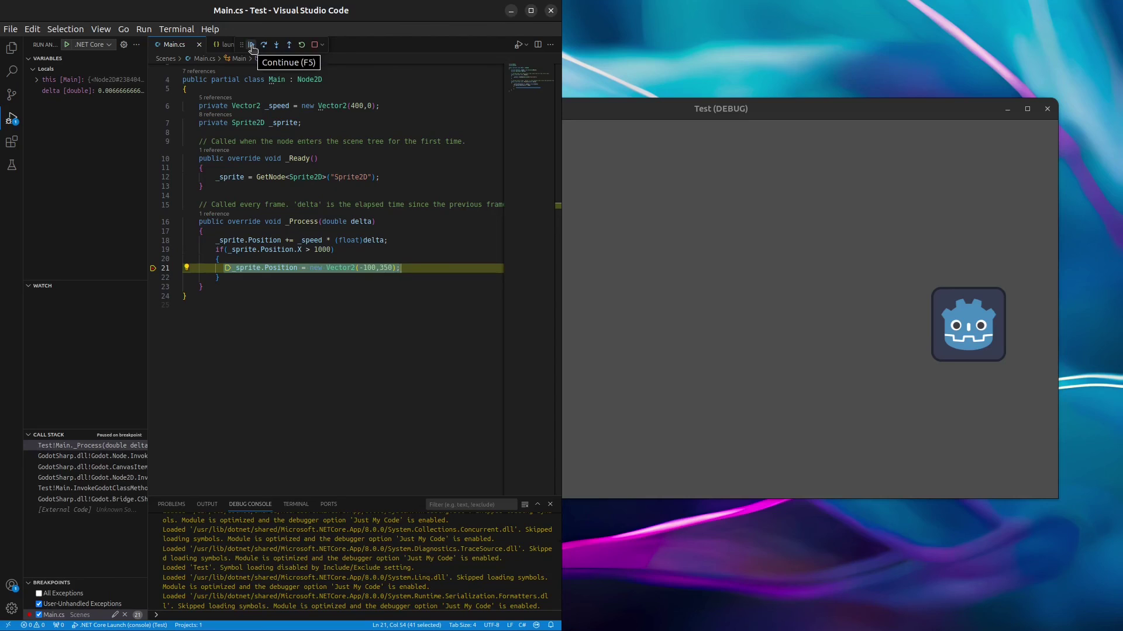
click(252, 45)
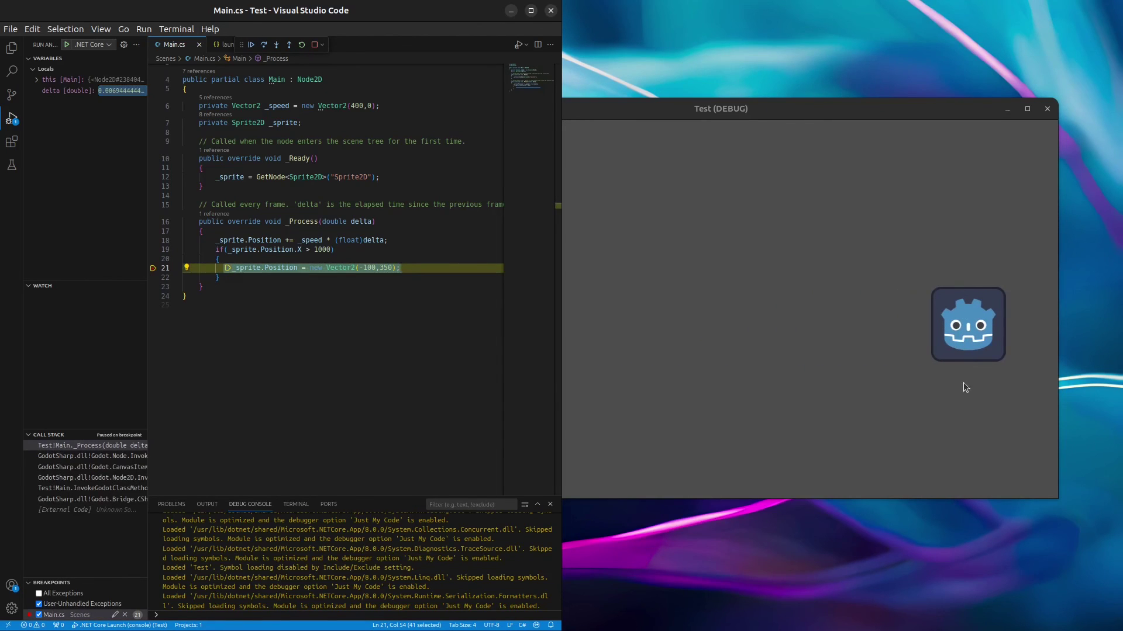
Step: Step over the following lines with F10, then stop the debug session
drag(491, 270, 491, 264)
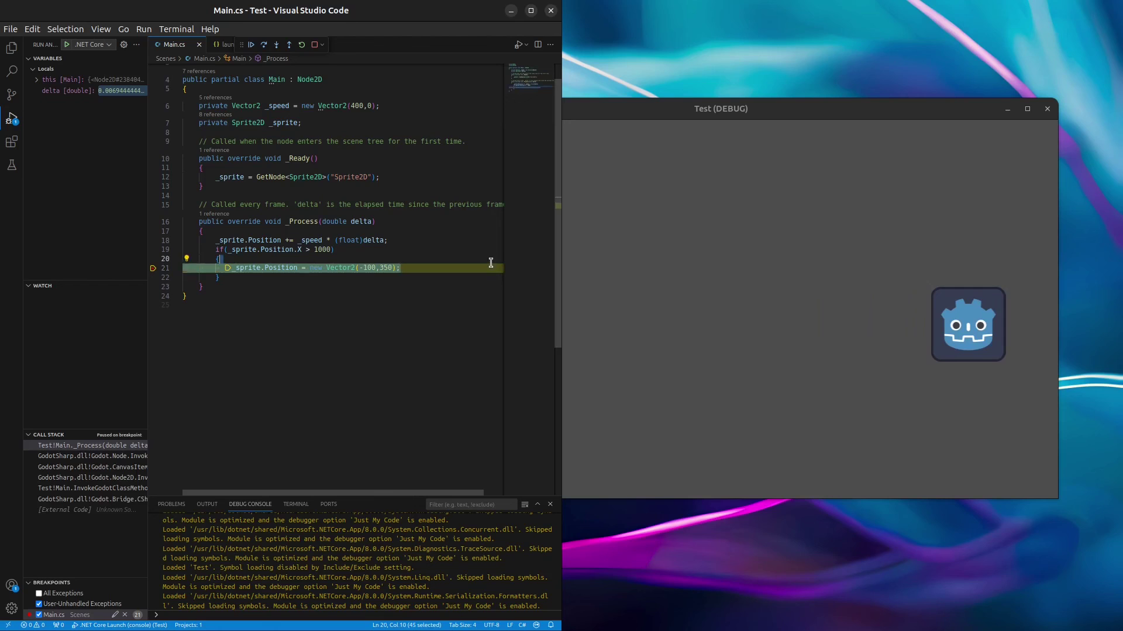
key(F10)
key(F10)
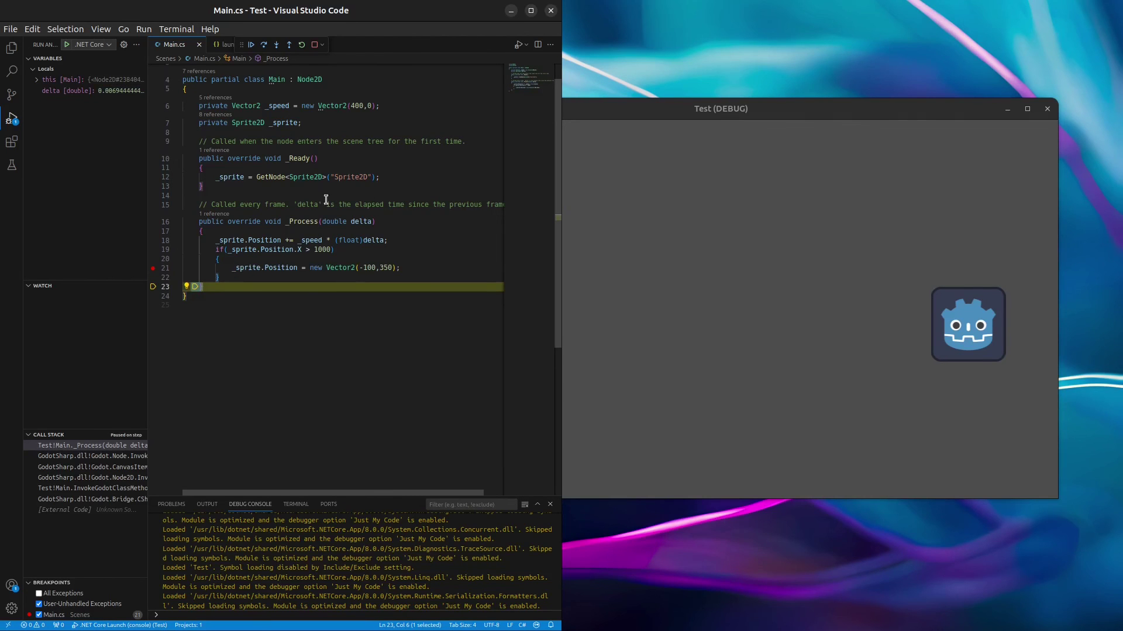
click(314, 47)
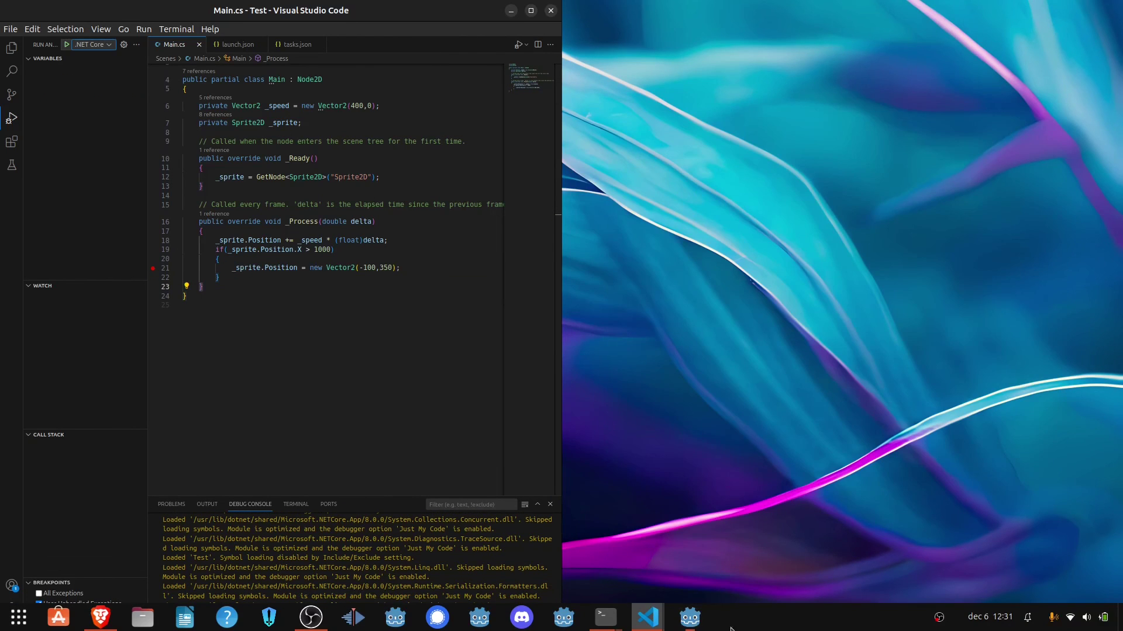
Step: Run the Test game from the Godot editor and select the .NET Core Attach debug configuration
click(691, 618)
key(super+Right)
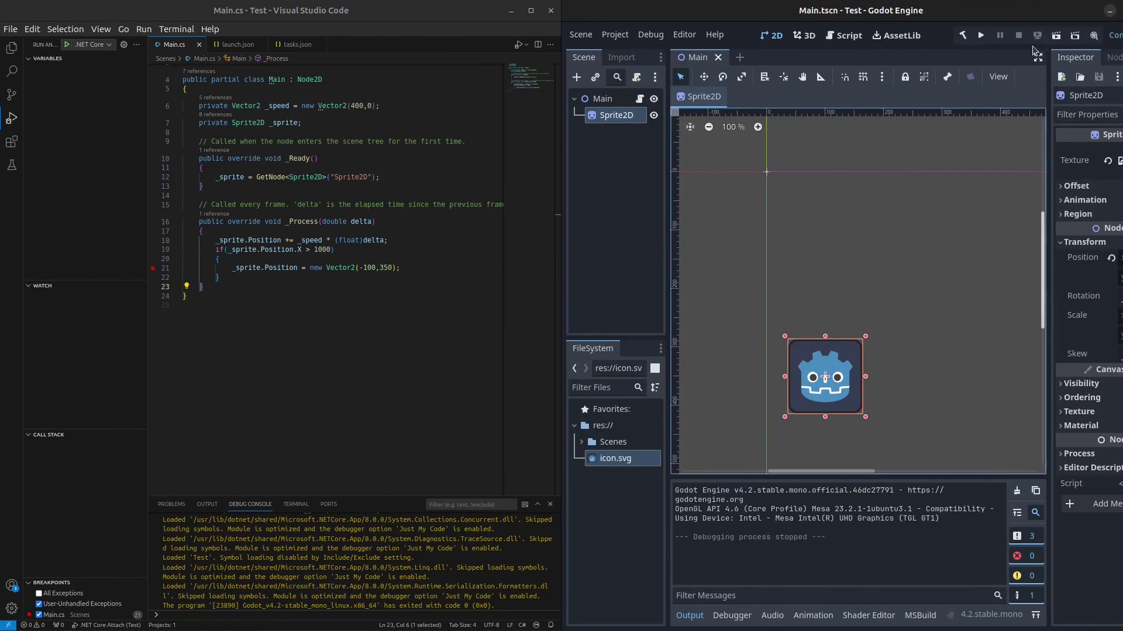
click(980, 37)
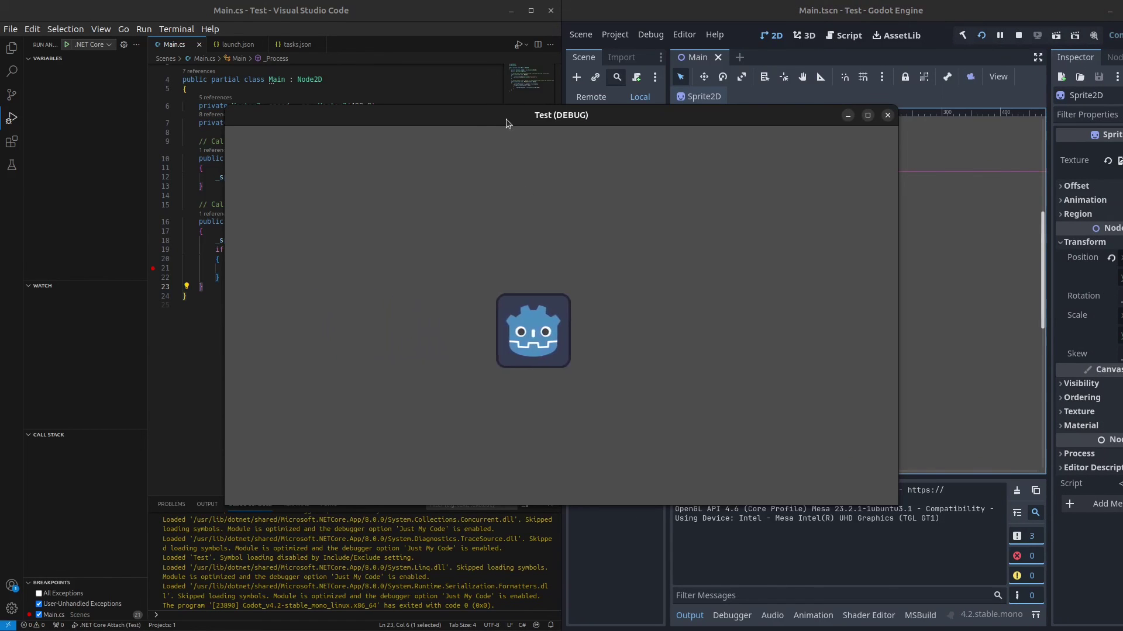
drag(507, 122, 771, 87)
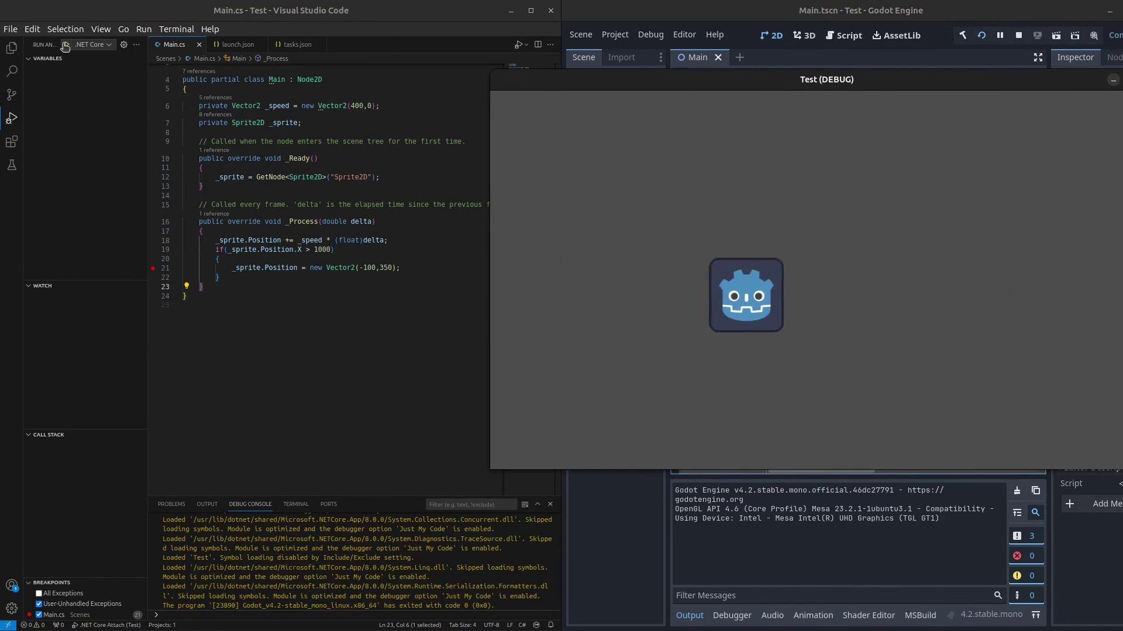
click(93, 45)
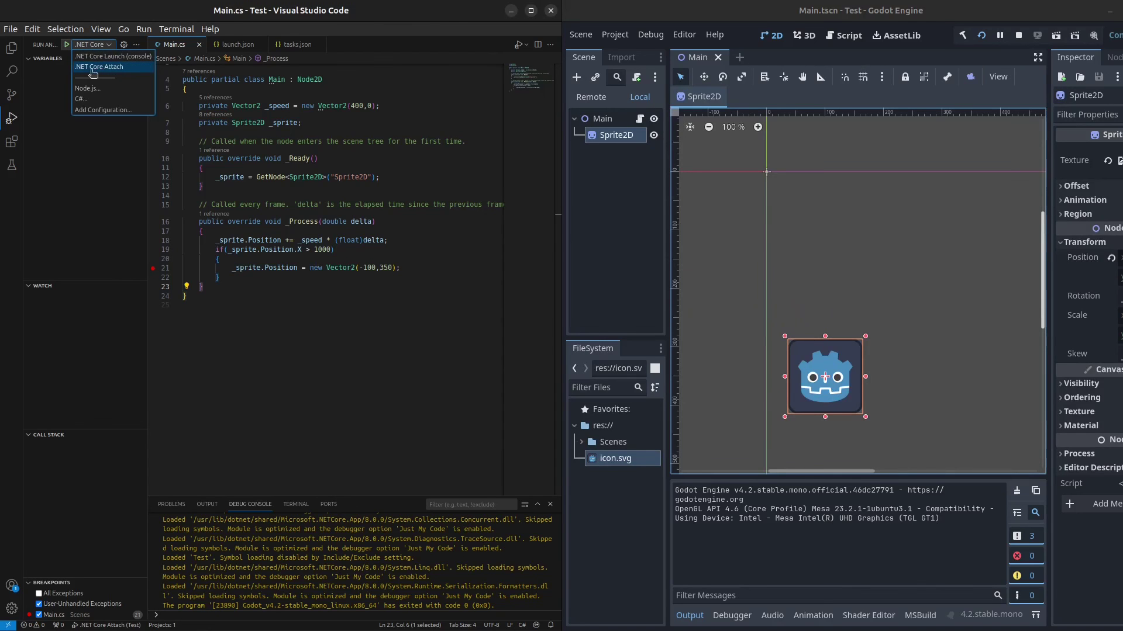
click(103, 68)
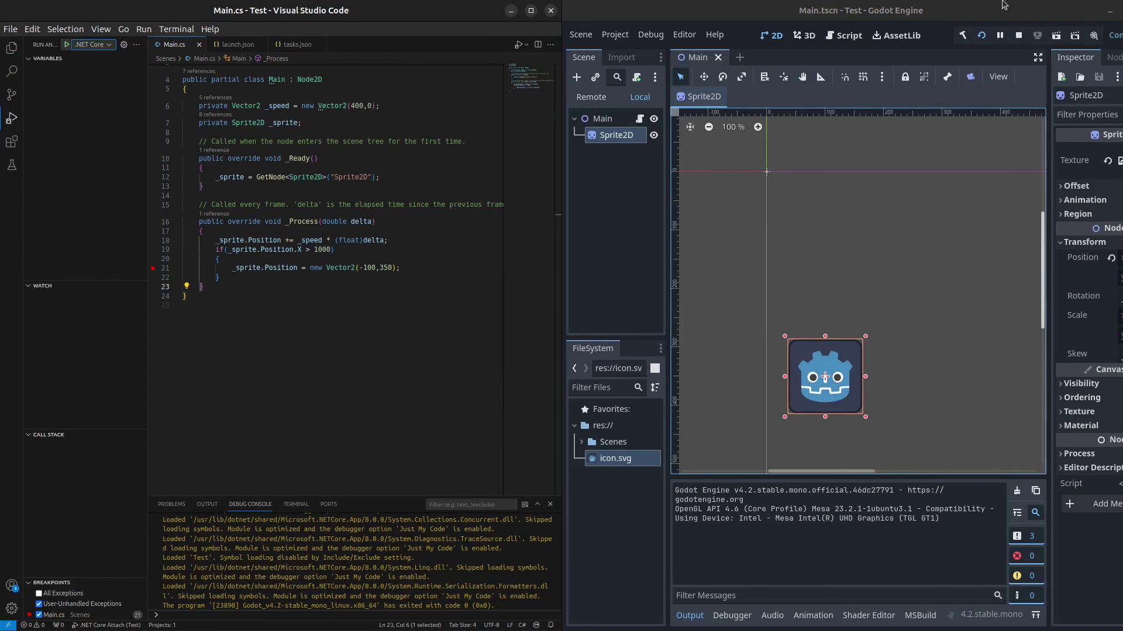
click(1113, 10)
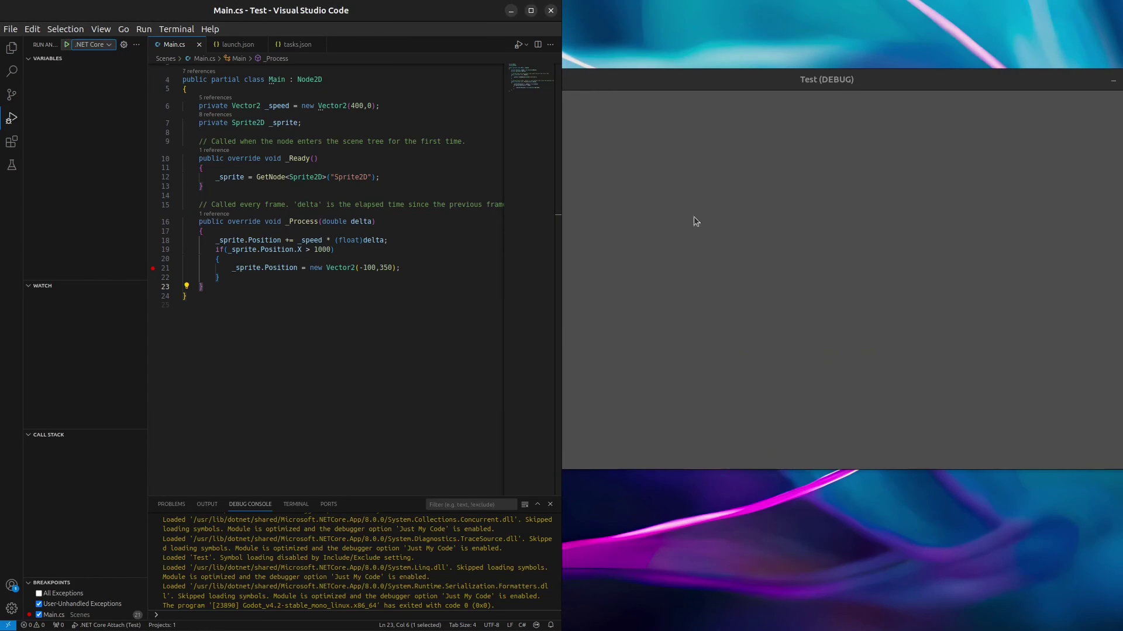
Step: Attach the debugger to the running godot process, step past line 21, then stop the session
click(66, 45)
text(g)
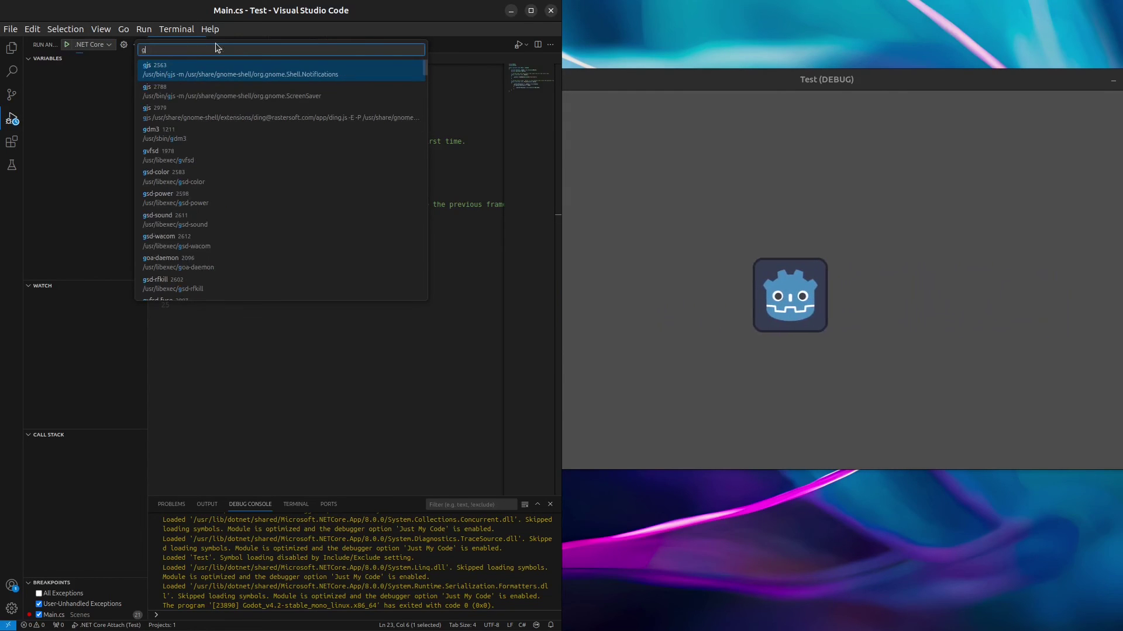
text(odot)
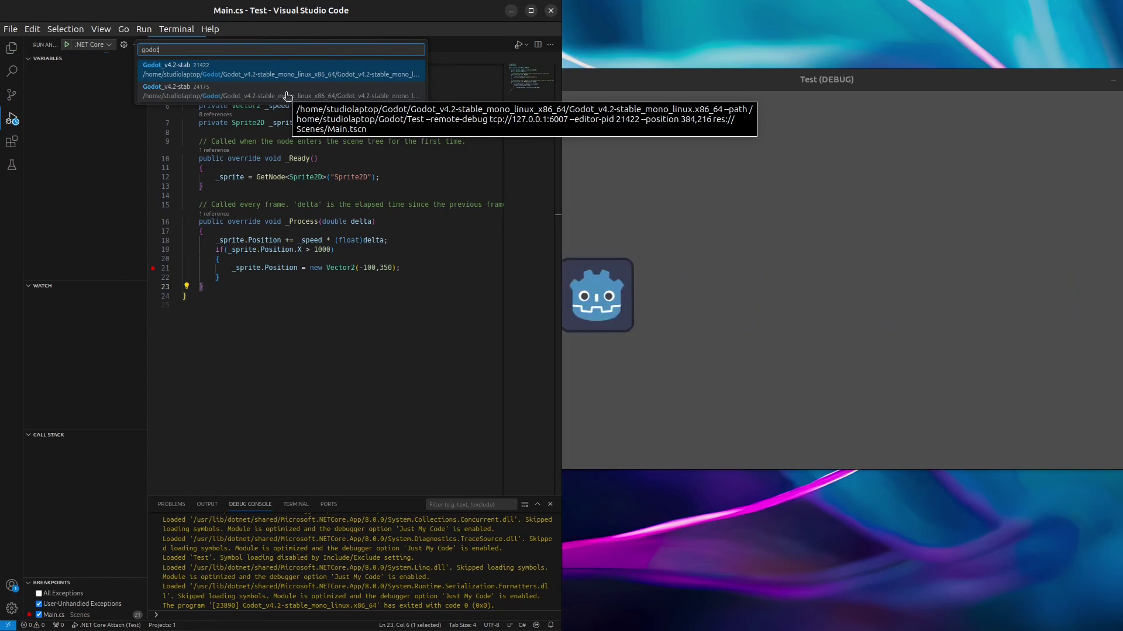
click(287, 96)
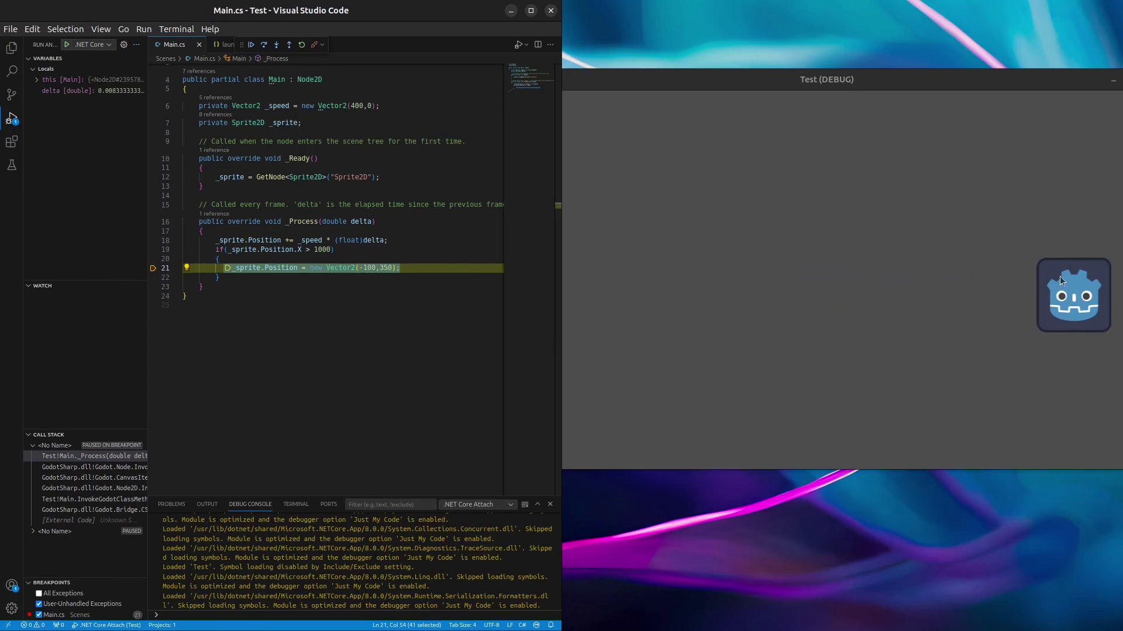
click(416, 246)
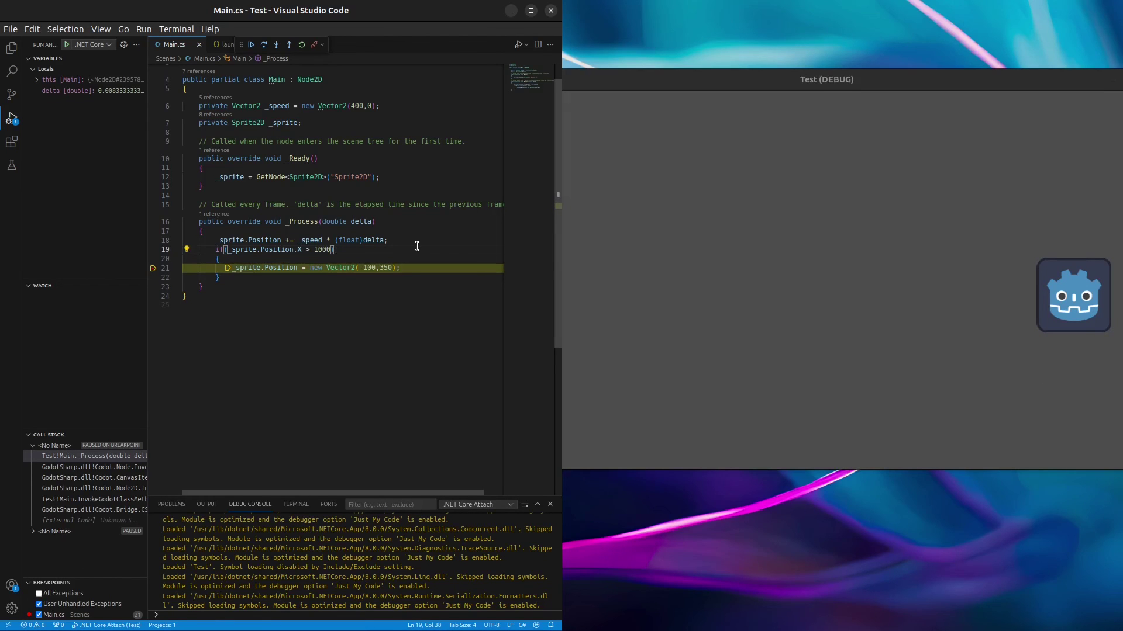
key(F10)
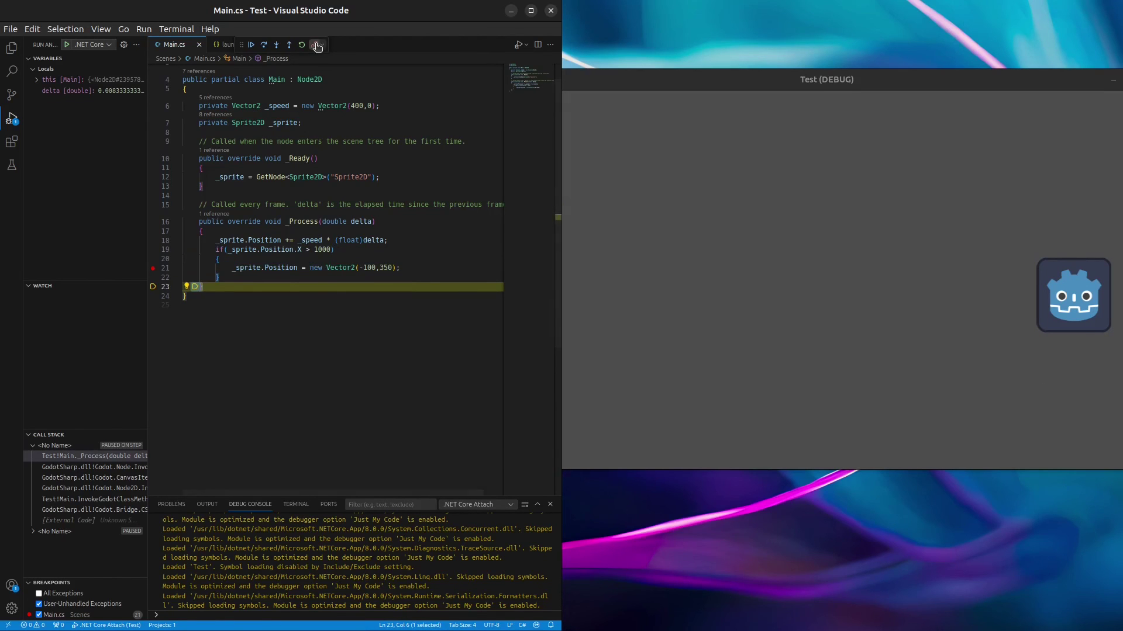
click(314, 44)
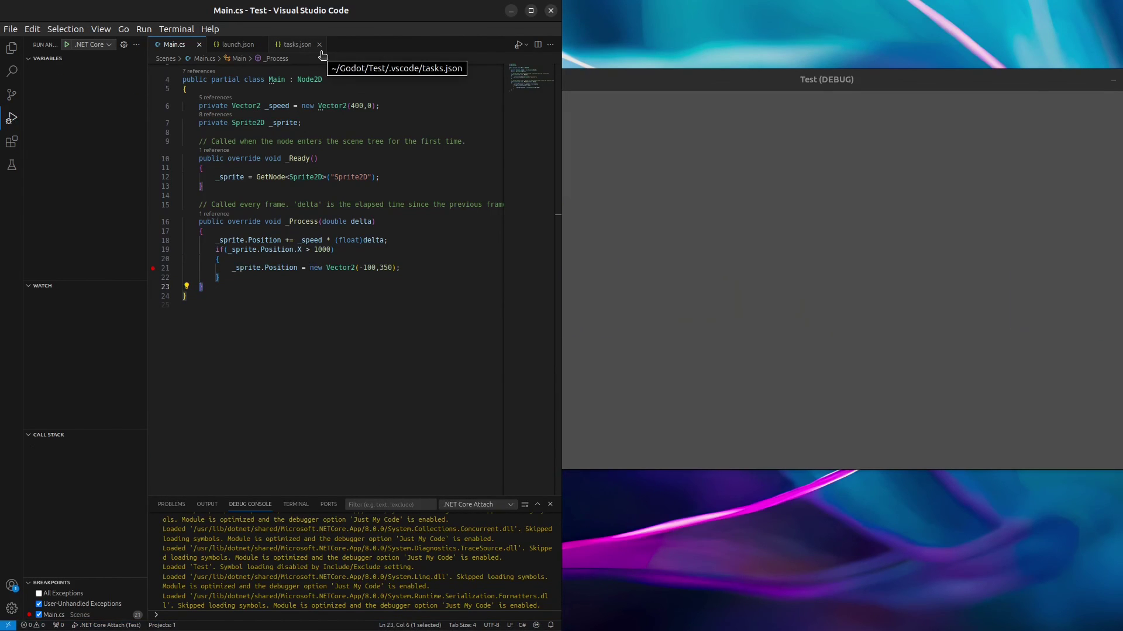